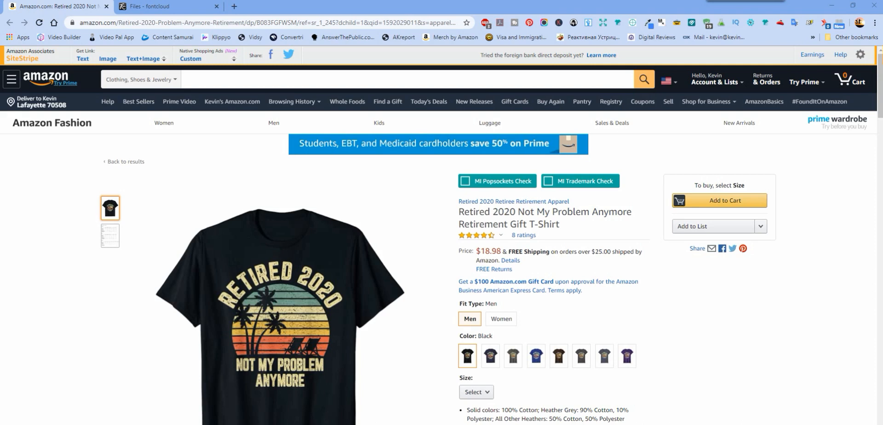
pyautogui.moveTo(299, 391)
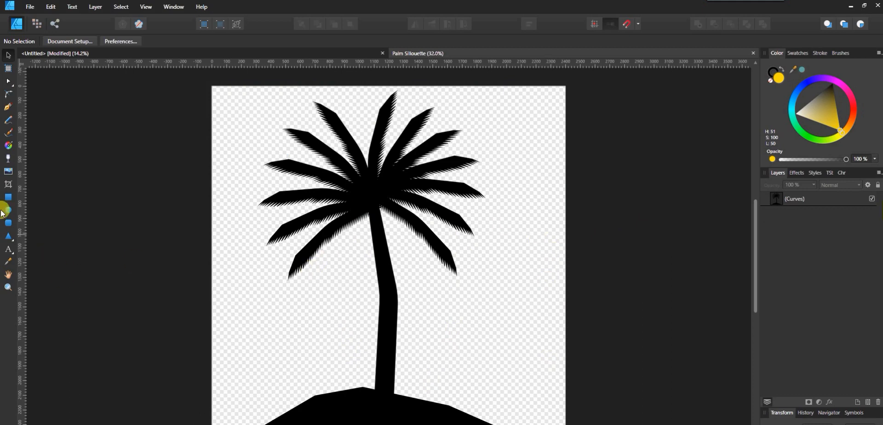
pyautogui.click(8, 197)
pyautogui.moveTo(261, 315); pyautogui.dragTo(347, 326)
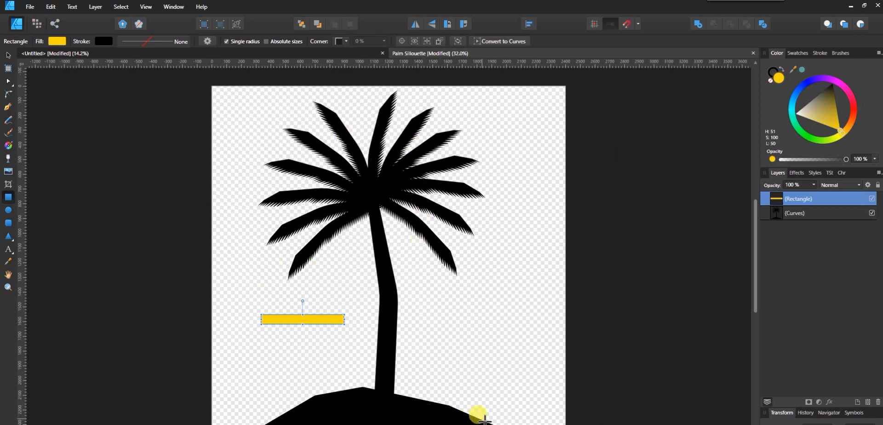
pyautogui.scroll(-1, 384, 384)
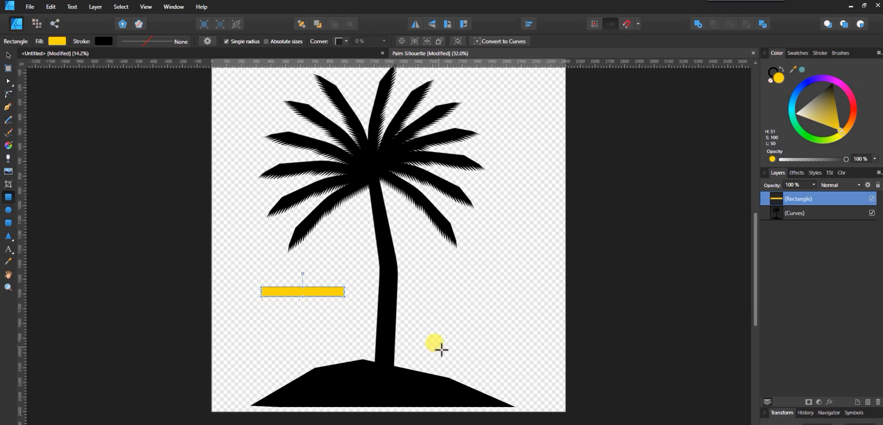
pyautogui.scroll(2, 440, 349)
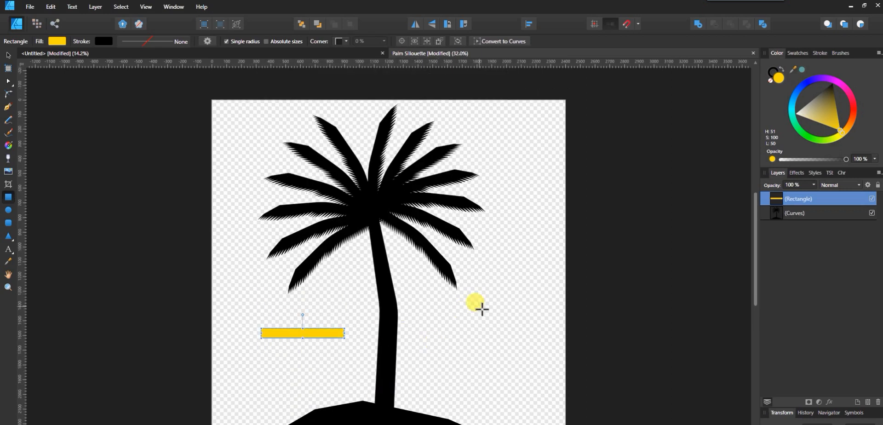
pyautogui.press('Delete')
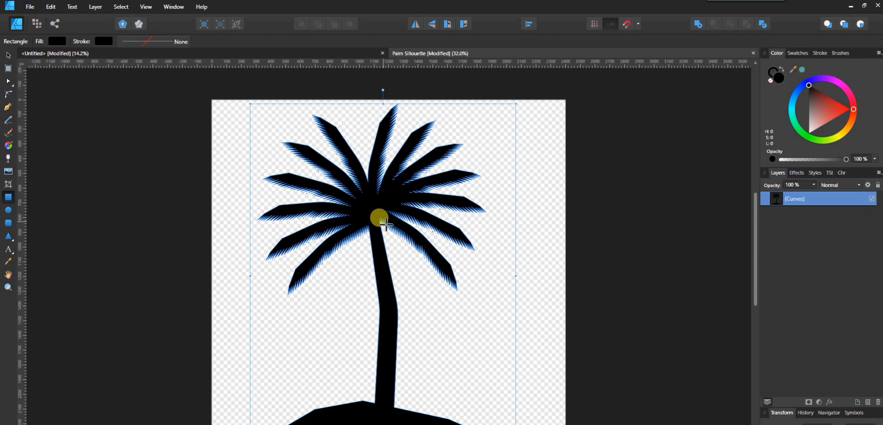
# Create a new document from the 4500 × 5400 px Merch preset and draw a light grey circle about 3400 px across
pyautogui.hotkey('ctrl', 'n')
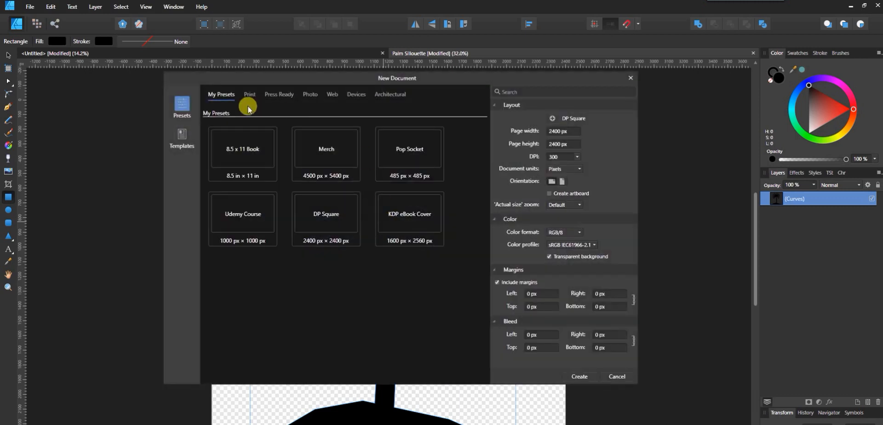
pyautogui.doubleClick(329, 152)
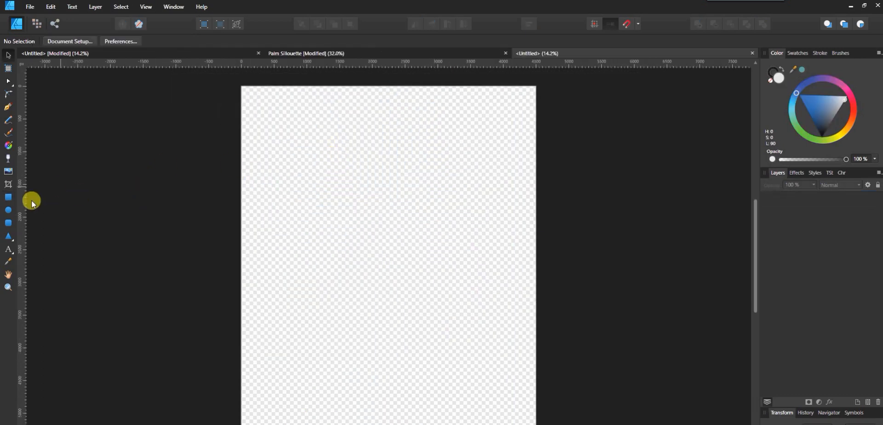
pyautogui.click(11, 210)
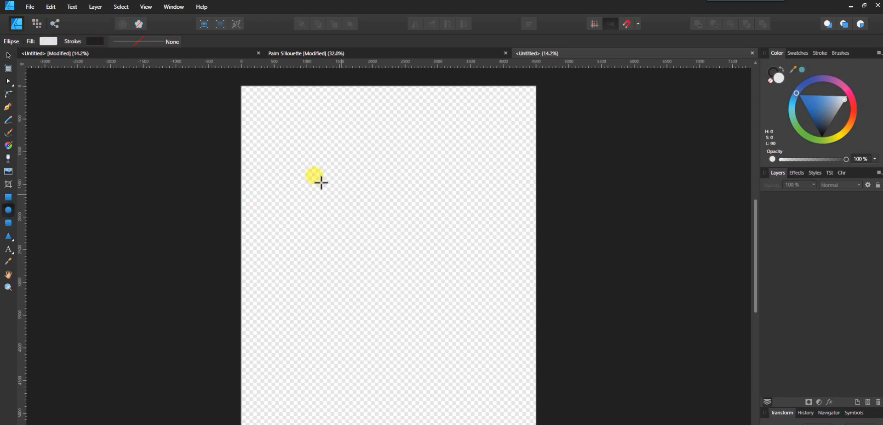
pyautogui.moveTo(288, 165); pyautogui.dragTo(525, 379)
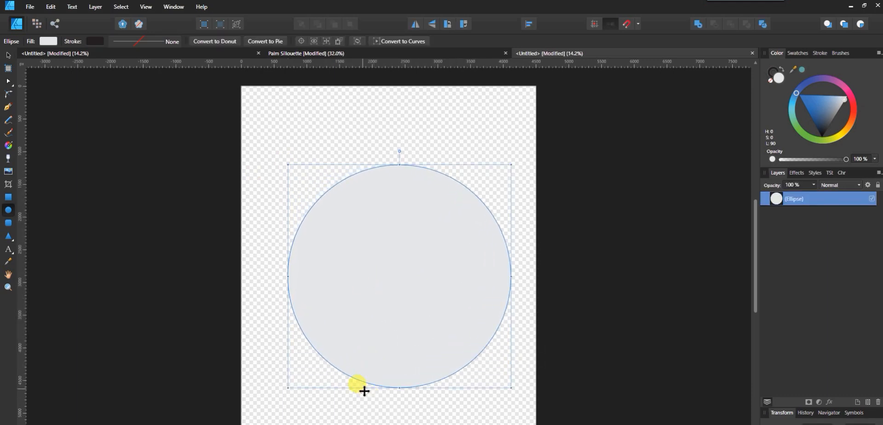
# Shrink the circle to about 3150 px across and position it near the horizontal middle of the page
pyautogui.moveTo(362, 391)
pyautogui.mouseDown()
pyautogui.moveTo(333, 382)
pyautogui.moveTo(351, 384)
pyautogui.mouseUp()
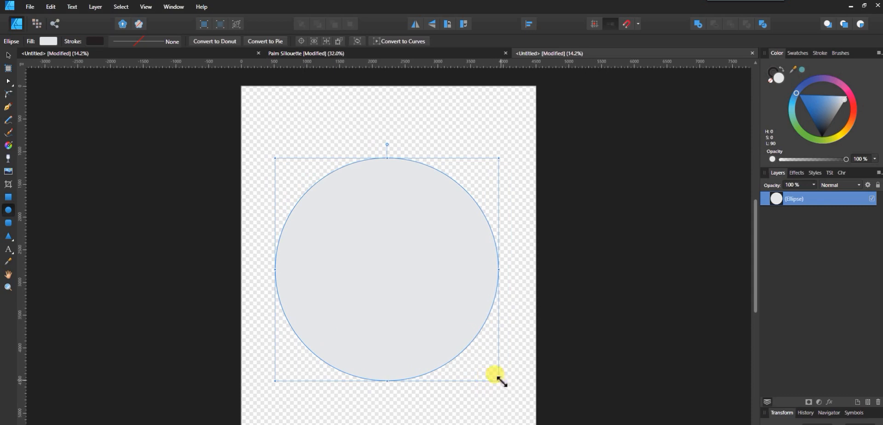
pyautogui.moveTo(499, 381); pyautogui.dragTo(481, 363)
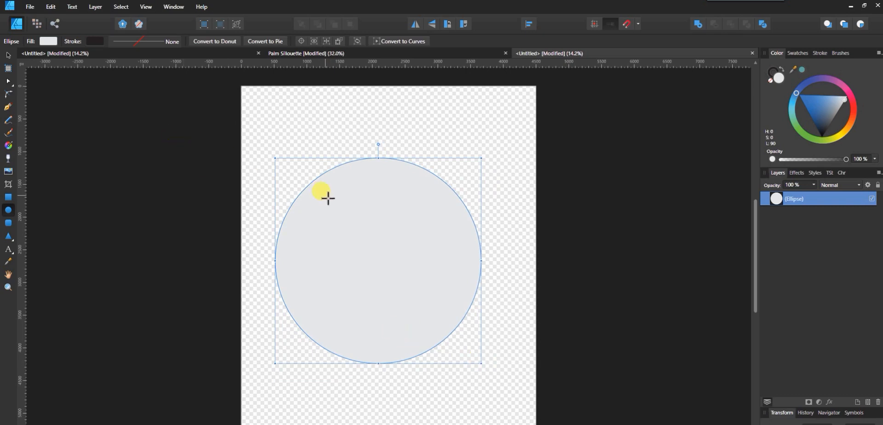
pyautogui.press('v')
pyautogui.moveTo(385, 191); pyautogui.dragTo(382, 209)
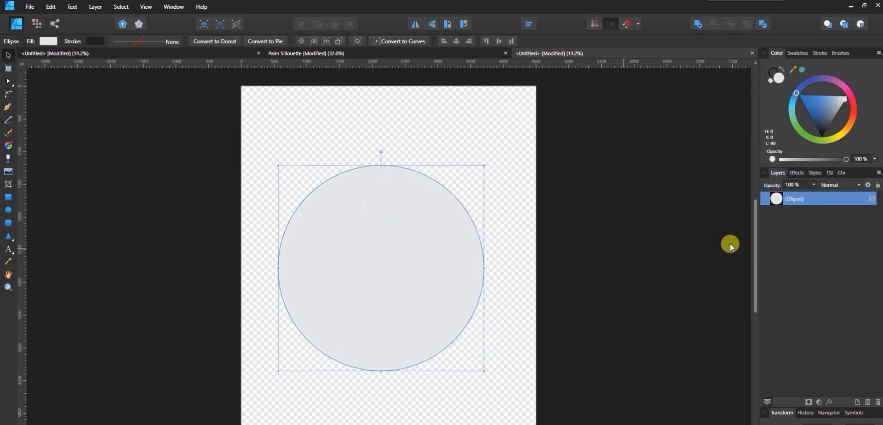
# Make a hidden duplicate of the circle underneath and fill the upper circle with the previously picked teal colour
pyautogui.rightClick(823, 203)
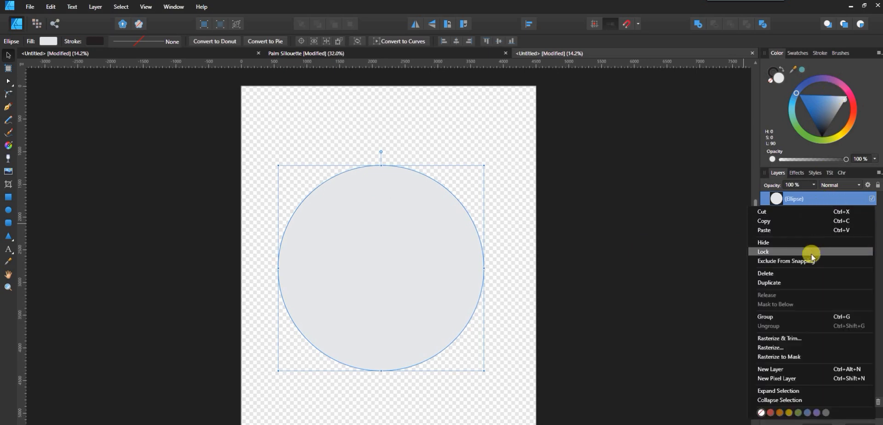
pyautogui.click(808, 283)
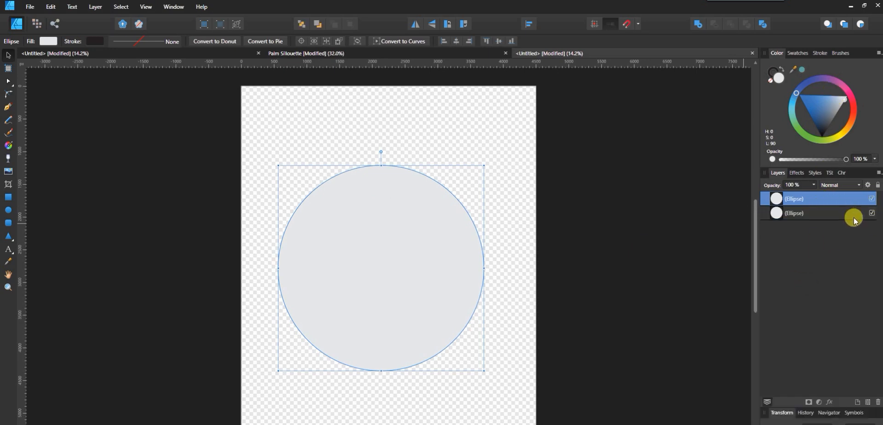
pyautogui.click(872, 213)
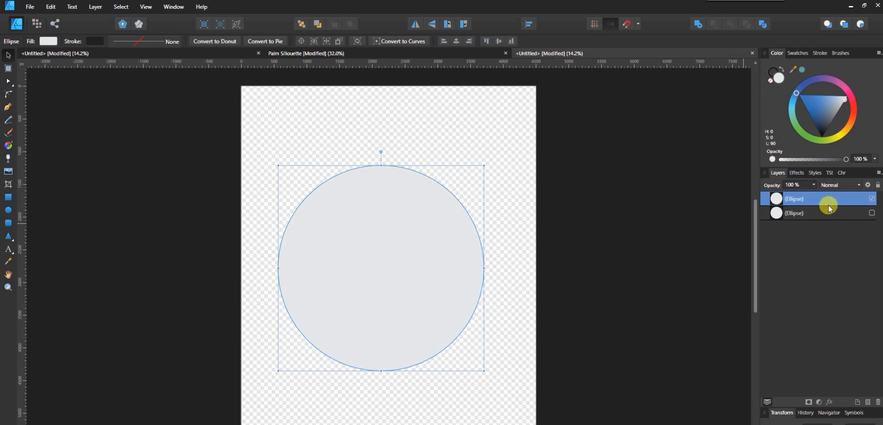
pyautogui.click(803, 69)
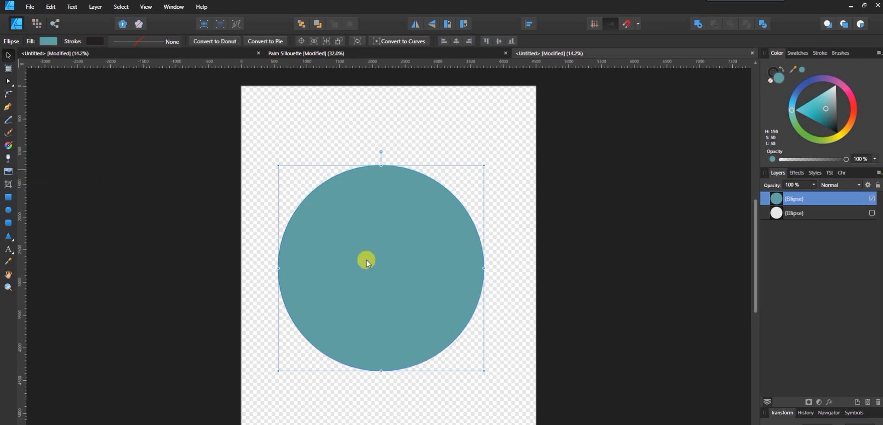
# Place the image grungetextures (5).png over the teal circle and widen it so it covers the whole circle
pyautogui.hotkey('ctrl', 'o')
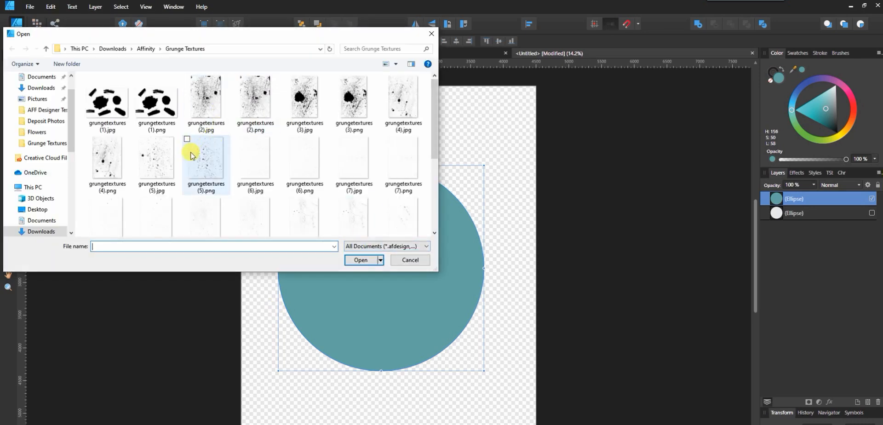
pyautogui.click(201, 160)
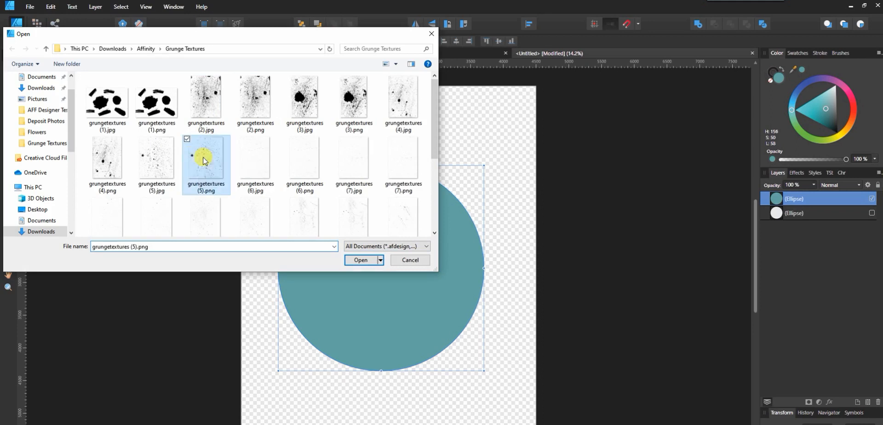
pyautogui.click(357, 261)
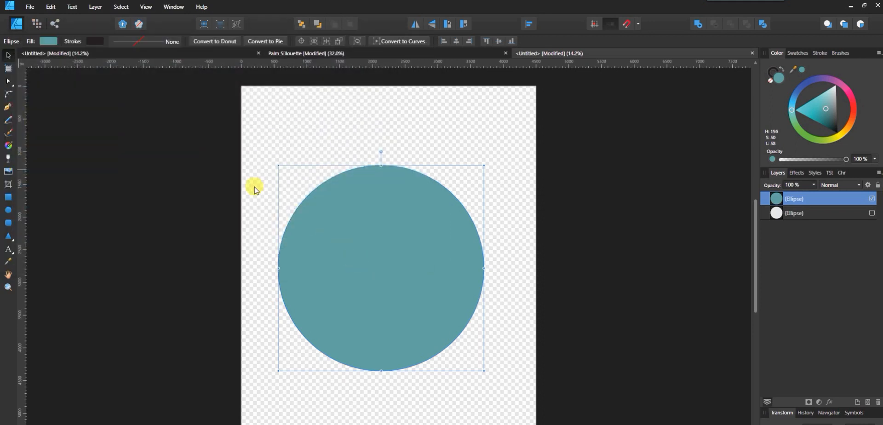
pyautogui.moveTo(252, 161); pyautogui.dragTo(567, 351)
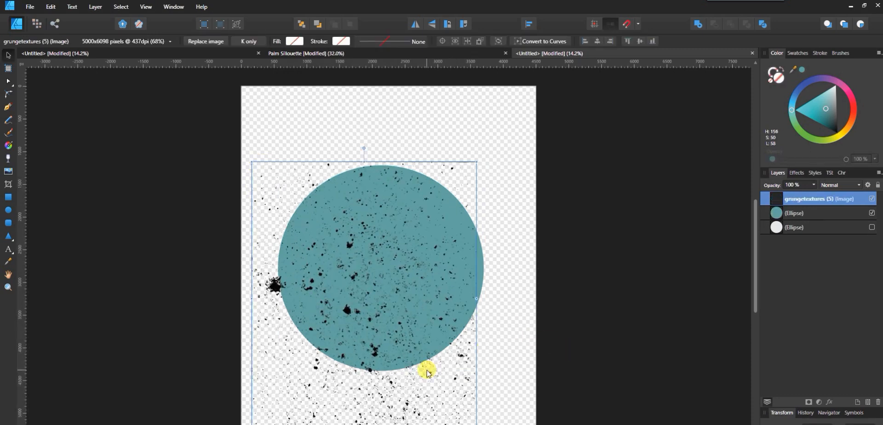
pyautogui.moveTo(449, 367); pyautogui.dragTo(467, 349)
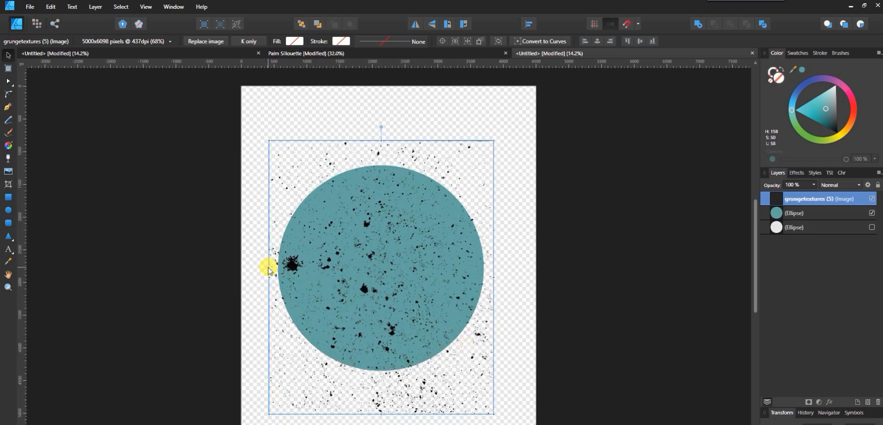
pyautogui.moveTo(271, 279); pyautogui.dragTo(233, 266)
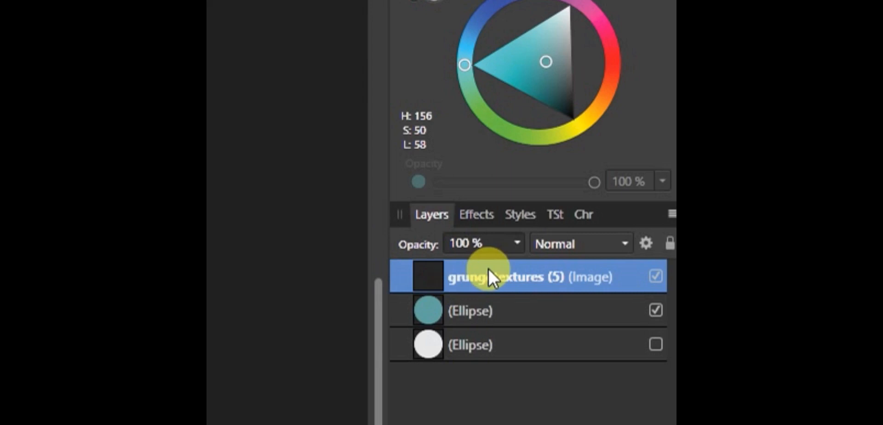
# Clip the grunge texture inside the teal circle by nesting its layer in the circle's layer, then deselect everything
pyautogui.moveTo(487, 272); pyautogui.dragTo(492, 311)
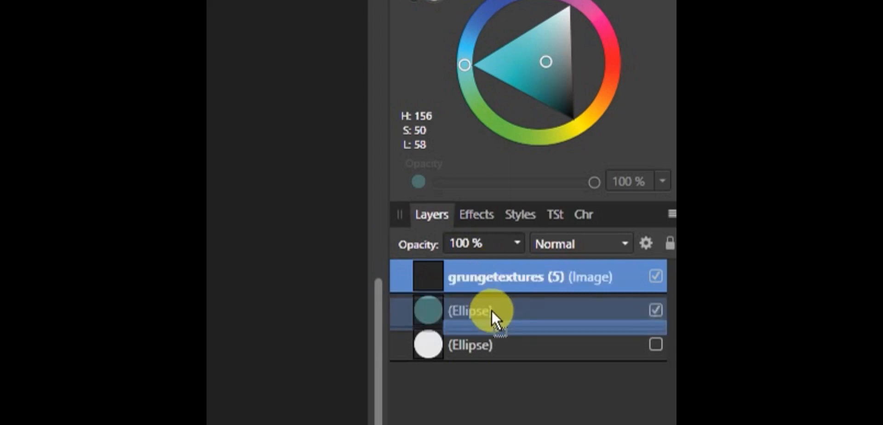
pyautogui.moveTo(492, 310); pyautogui.dragTo(493, 310)
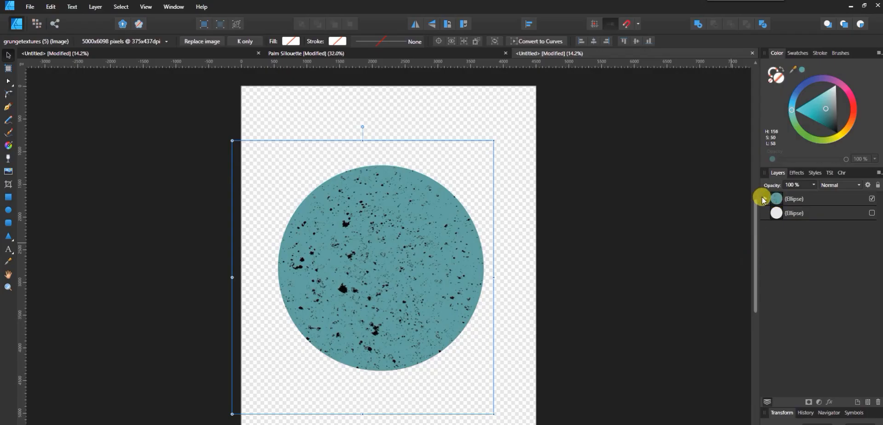
pyautogui.click(764, 199)
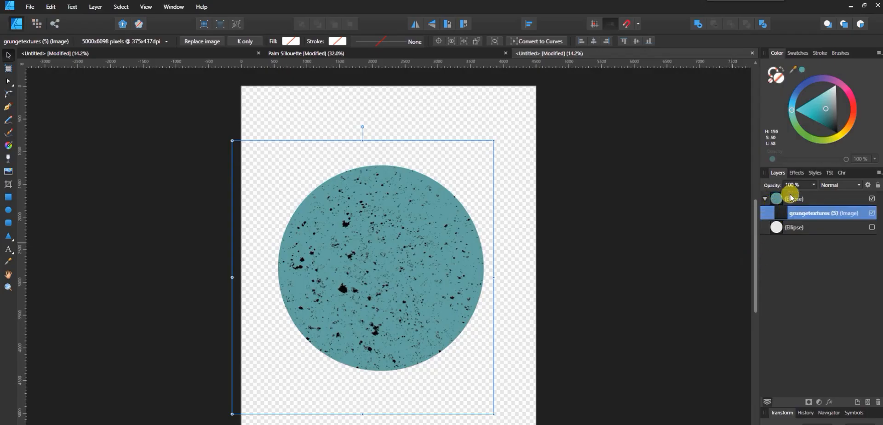
pyautogui.click(765, 199)
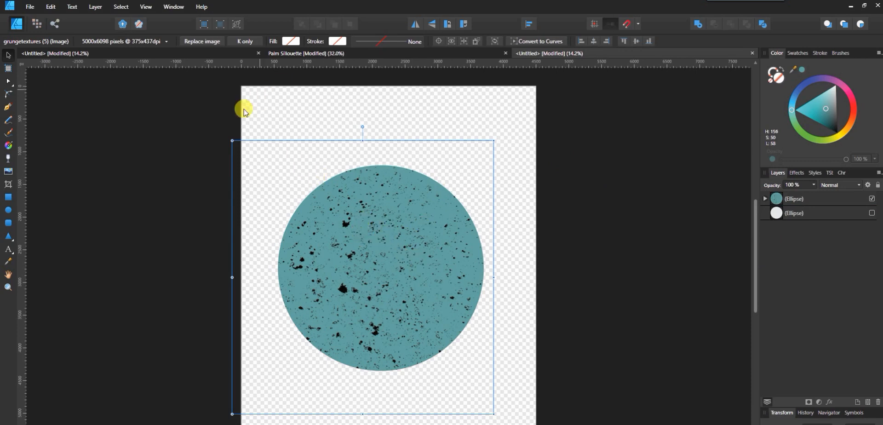
pyautogui.click(234, 123)
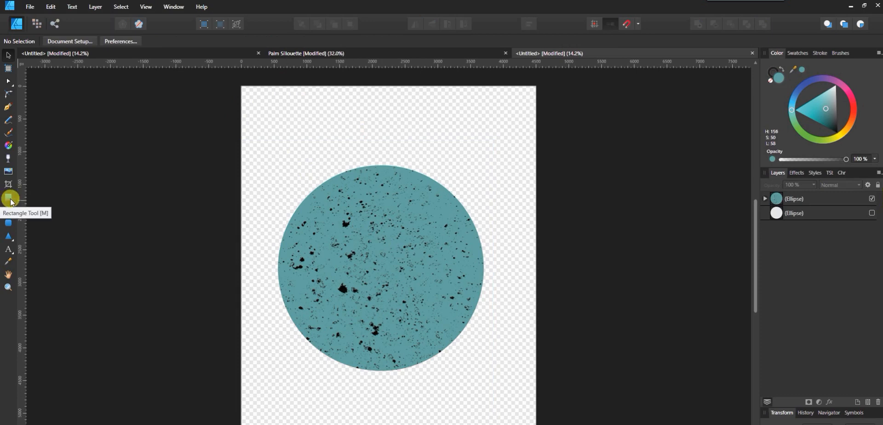
# Draw a thin horizontal bar about 3550 px long and move it across the upper part of the circle
pyautogui.click(8, 199)
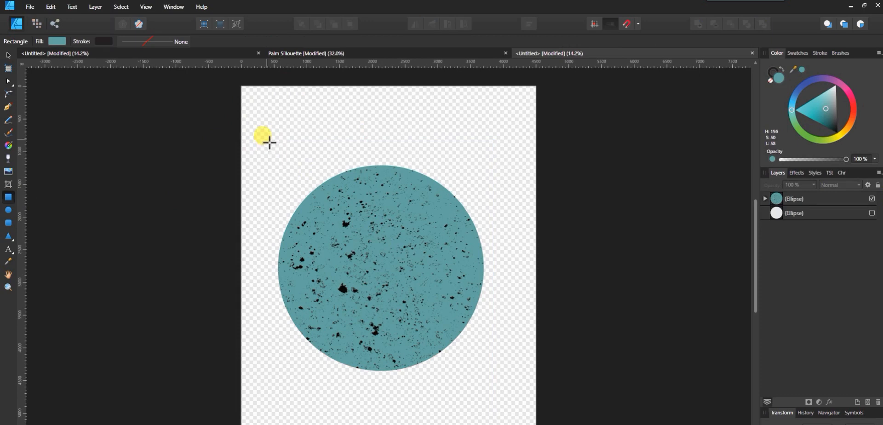
pyautogui.moveTo(267, 139); pyautogui.dragTo(349, 150)
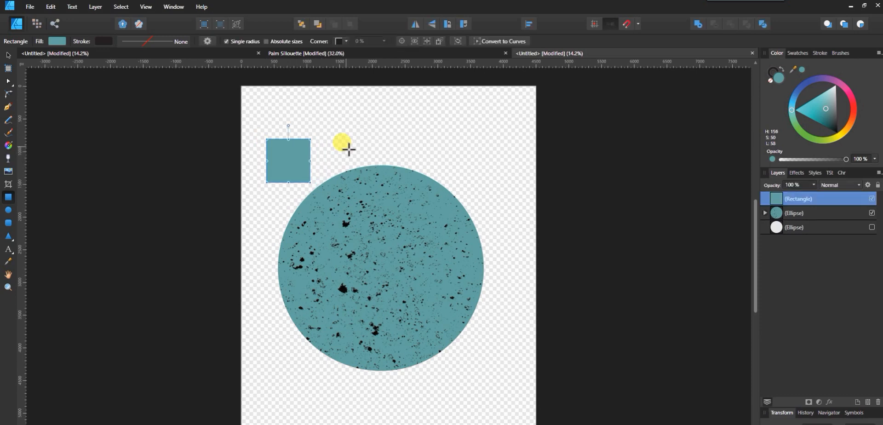
pyautogui.hotkey('ctrl', 'z')
pyautogui.moveTo(263, 133); pyautogui.dragTo(496, 136)
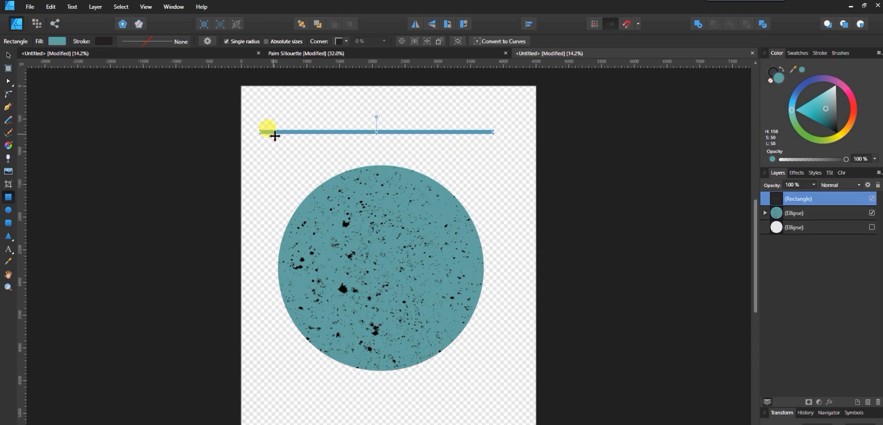
pyautogui.press('v')
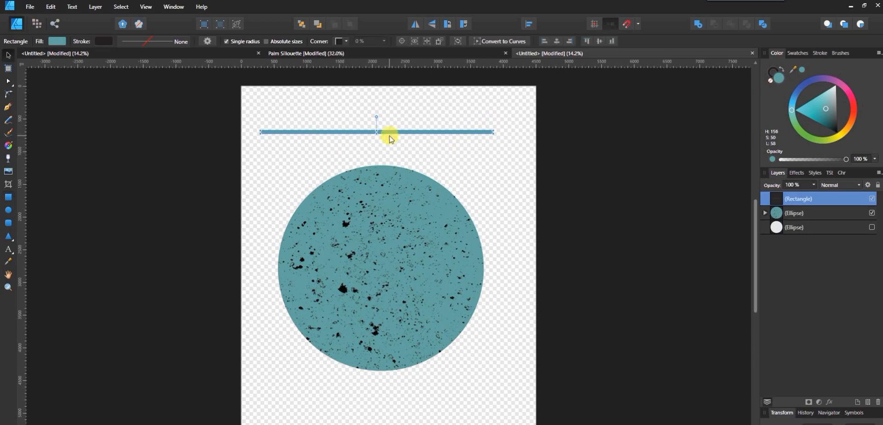
pyautogui.moveTo(390, 145); pyautogui.dragTo(398, 188)
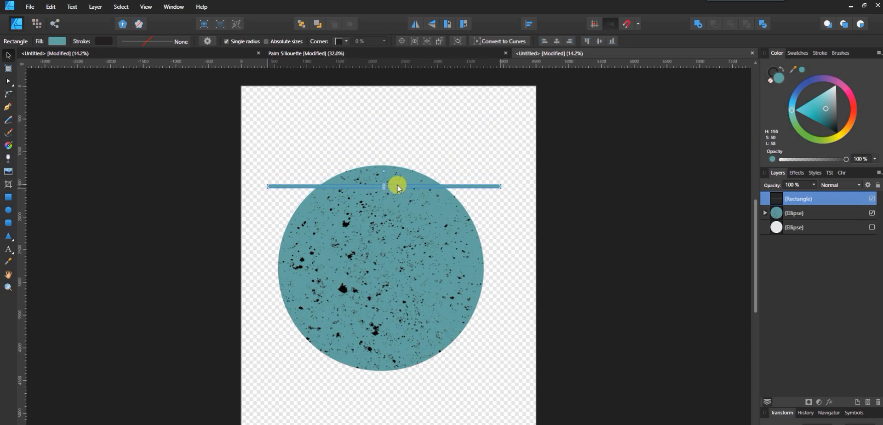
# Fill the horizontal bar with black from the Merch Colors palette
pyautogui.click(797, 53)
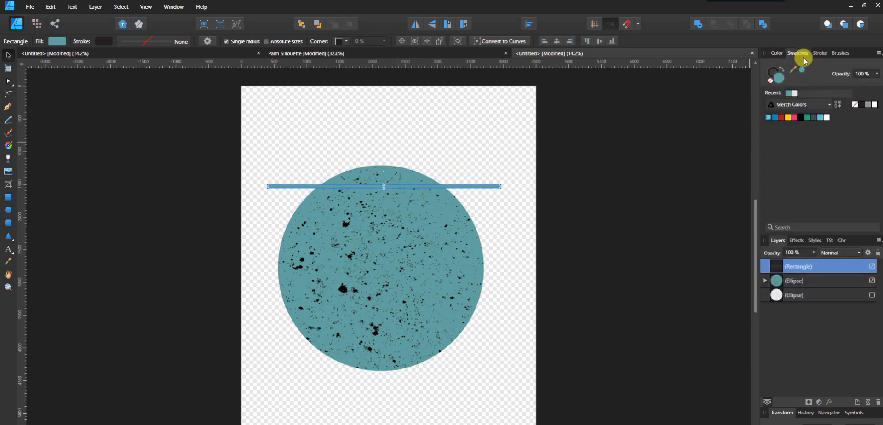
pyautogui.click(801, 117)
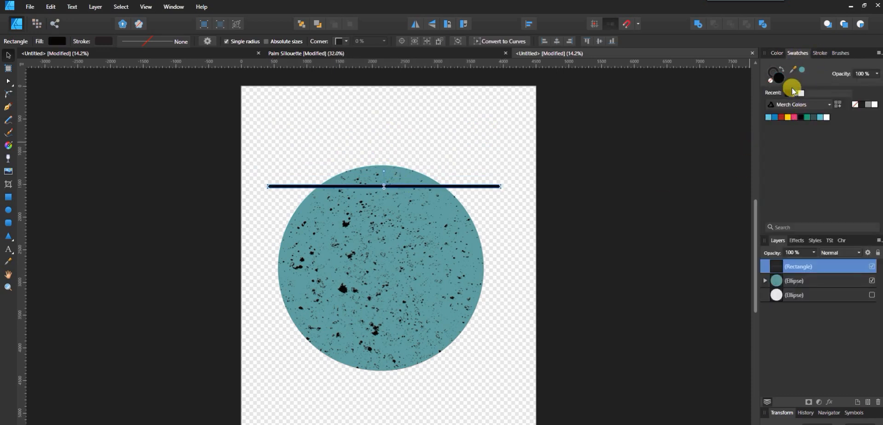
pyautogui.click(776, 55)
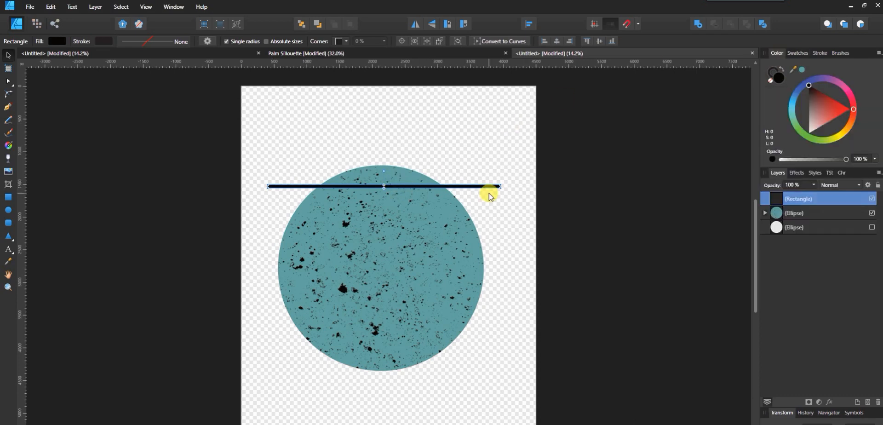
# Duplicate the black bar downward at even spacing of about 290 px until eight bars cross the circle
pyautogui.hotkey('ctrl', 'j')
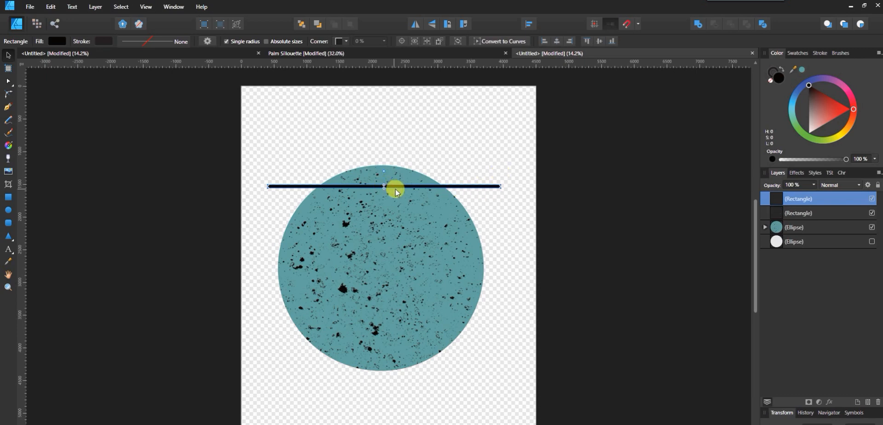
pyautogui.moveTo(396, 186); pyautogui.dragTo(393, 205)
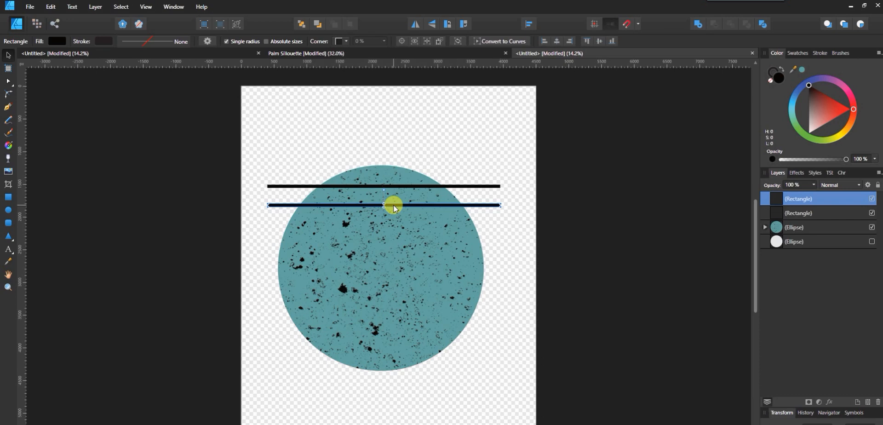
pyautogui.hotkey('ctrl', 'j')
pyautogui.hotkey('ctrl', 'j')
pyautogui.hotkey('ctrl', 'j')
pyautogui.hotkey('ctrl', 'j')
pyautogui.hotkey('ctrl', 'j')
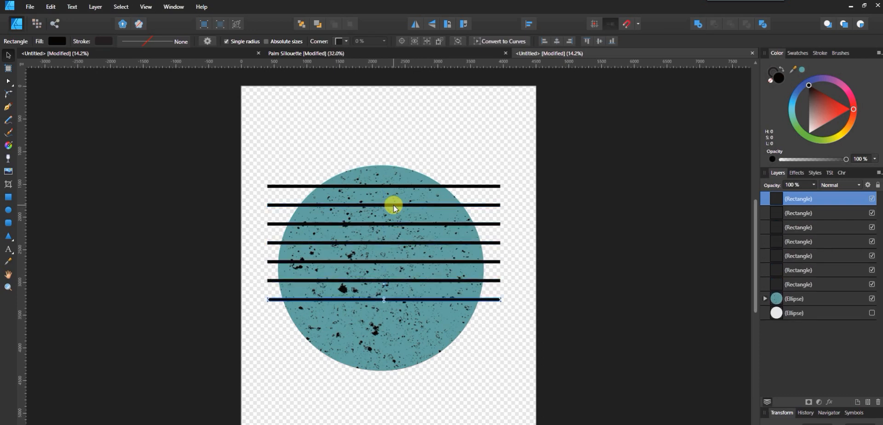
pyautogui.hotkey('ctrl', 'j')
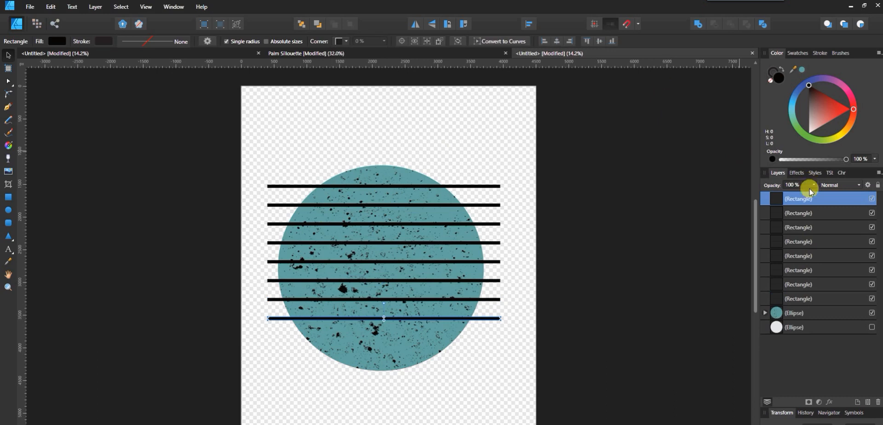
# Subtract all eight bars from the teal circle to cut transparent horizontal gaps through it
pyautogui.keyDown('shift'); pyautogui.click(810, 313); pyautogui.keyUp('shift')
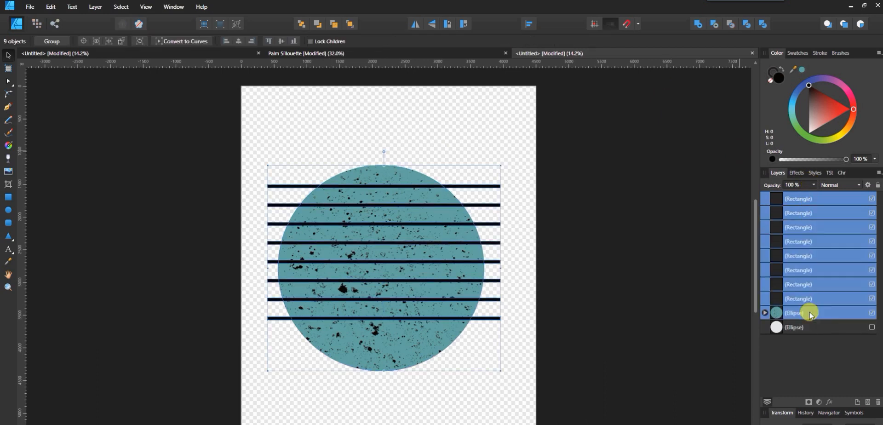
pyautogui.click(716, 25)
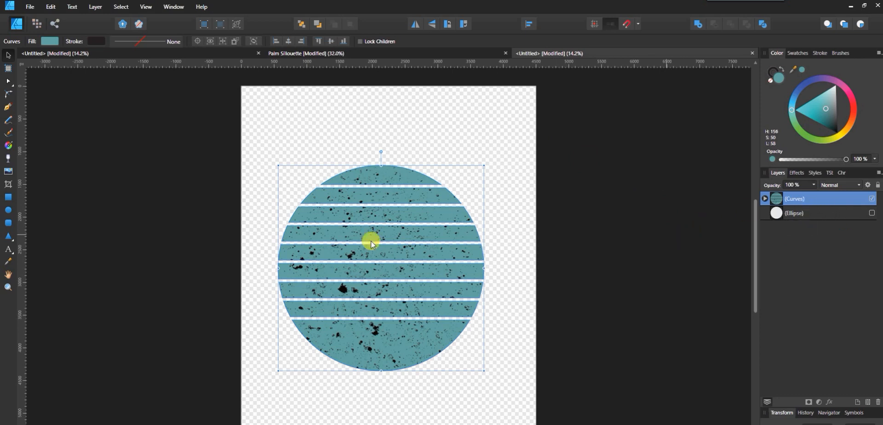
# Cover the circle below the lowest gap with a rectangle about 3700 by 1220 px and subtract it to flatten the base
pyautogui.click(8, 200)
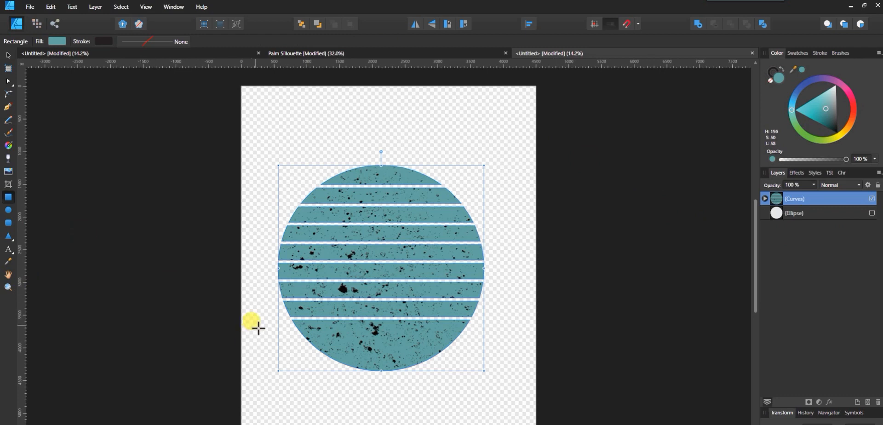
pyautogui.moveTo(257, 322); pyautogui.dragTo(500, 402)
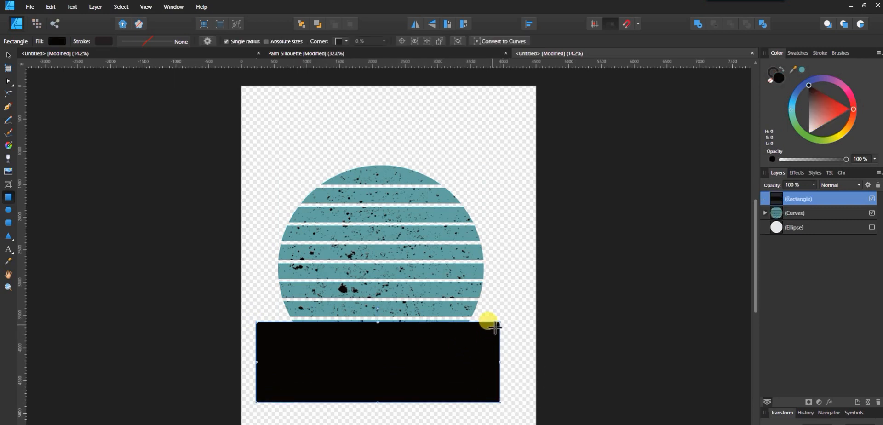
pyautogui.moveTo(493, 325); pyautogui.dragTo(493, 320)
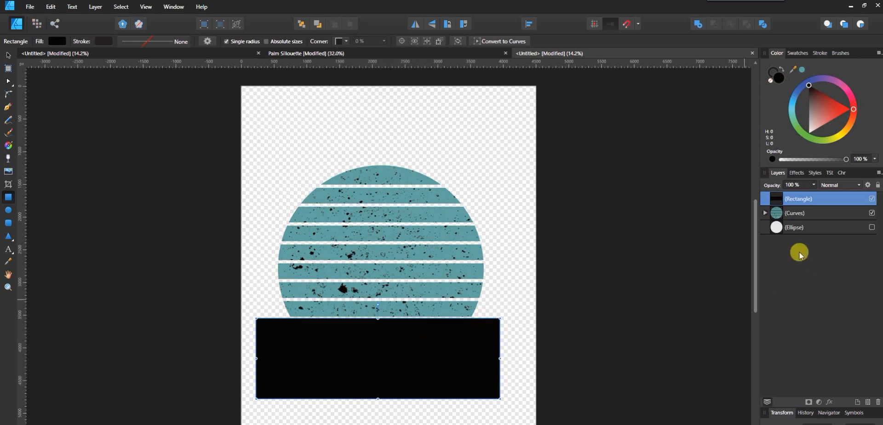
pyautogui.keyDown('shift'); pyautogui.click(798, 214); pyautogui.keyUp('shift')
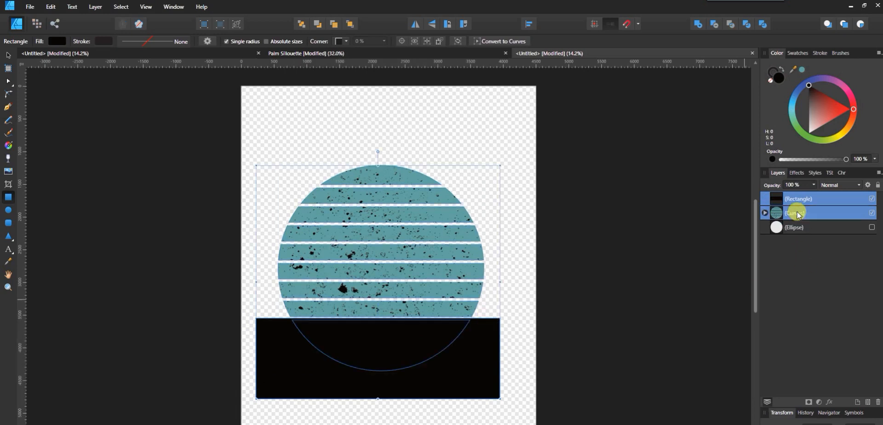
pyautogui.click(714, 23)
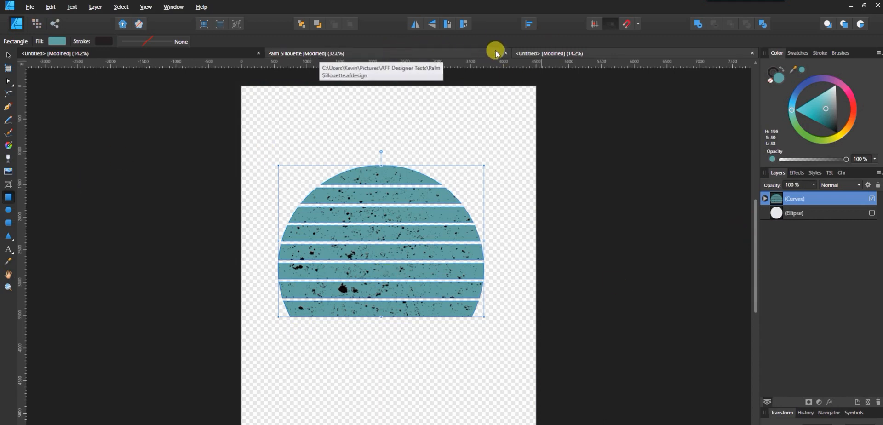
# Copy the palm tree from the Palm Silhouette document into the sunset document and move it onto the sunset's flat base
pyautogui.click(446, 54)
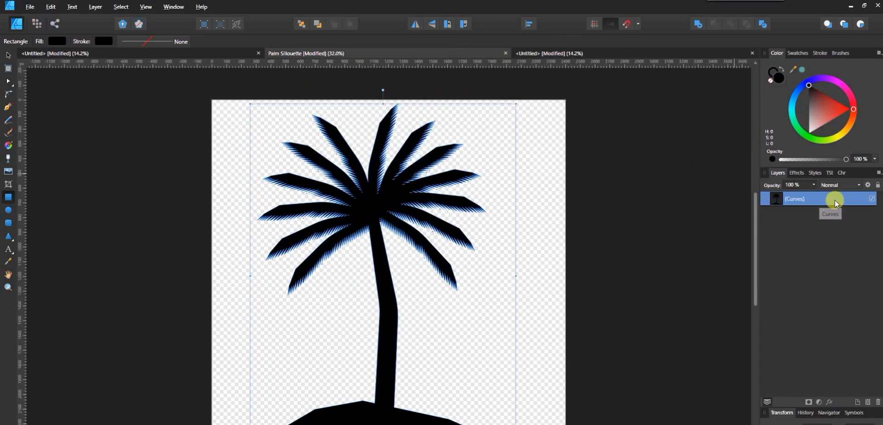
pyautogui.click(619, 53)
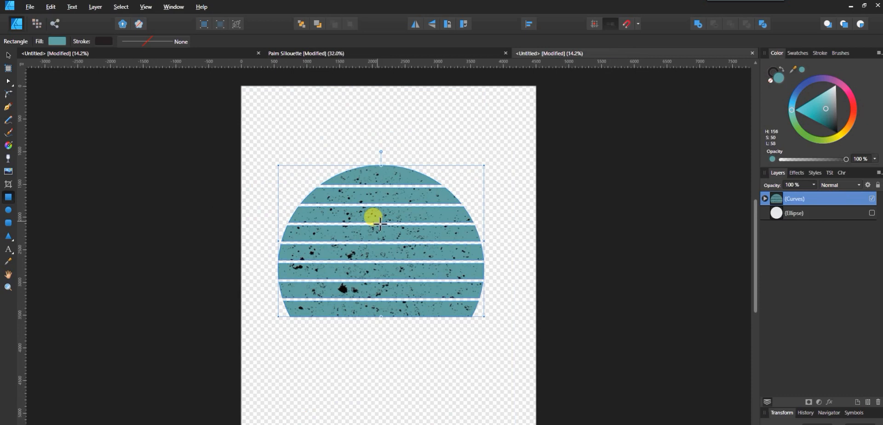
pyautogui.hotkey('ctrl', 'v')
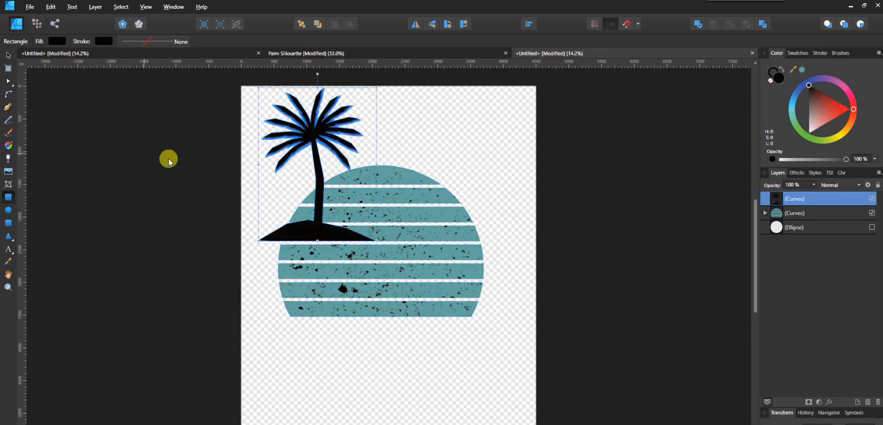
pyautogui.press('v')
pyautogui.moveTo(308, 237); pyautogui.dragTo(347, 302)
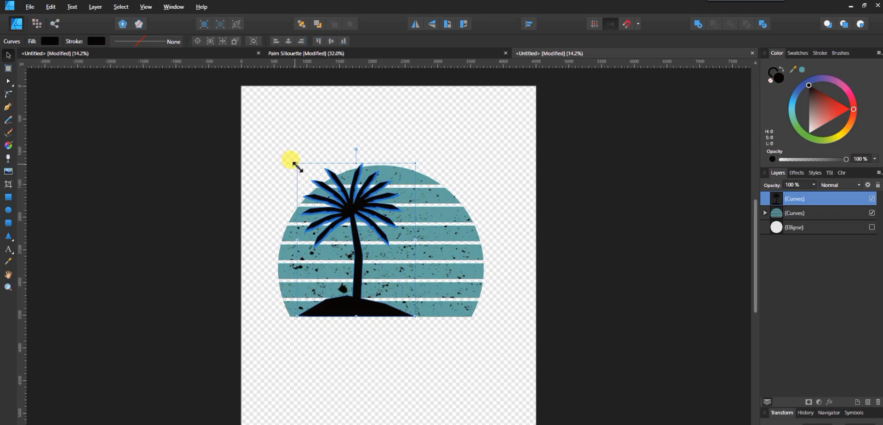
# Scale the palm tree down to about 1650 px wide and position it on the left half of the sunset
pyautogui.moveTo(294, 162); pyautogui.dragTo(309, 176)
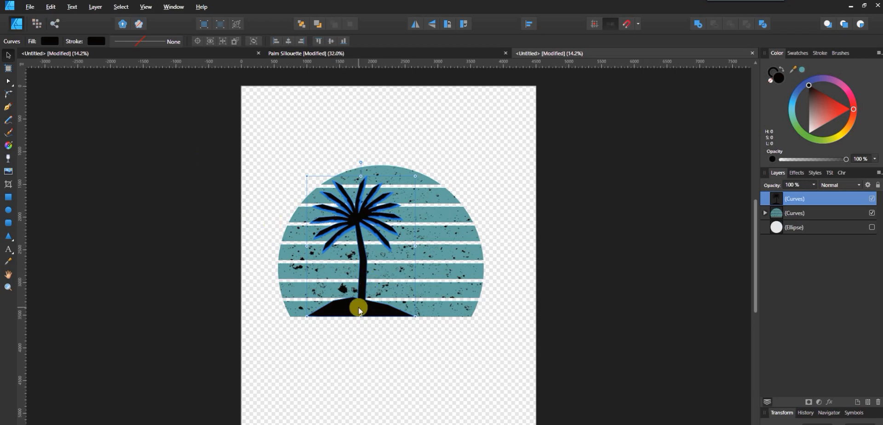
pyautogui.moveTo(358, 307); pyautogui.dragTo(377, 308)
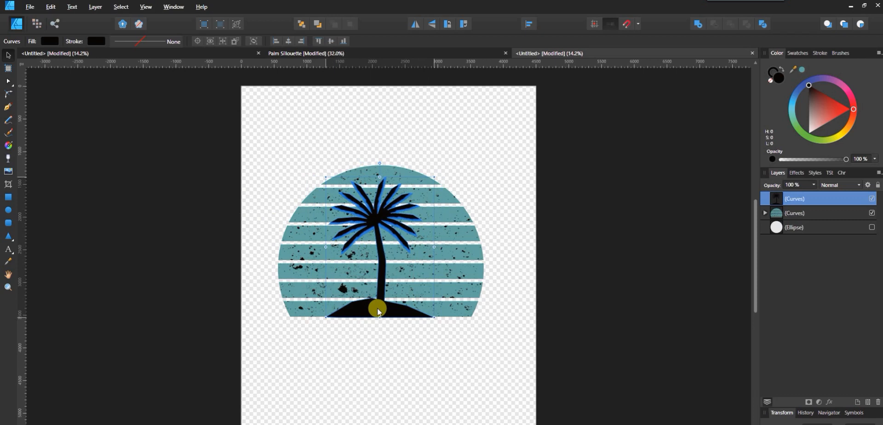
pyautogui.moveTo(377, 307); pyautogui.dragTo(351, 311)
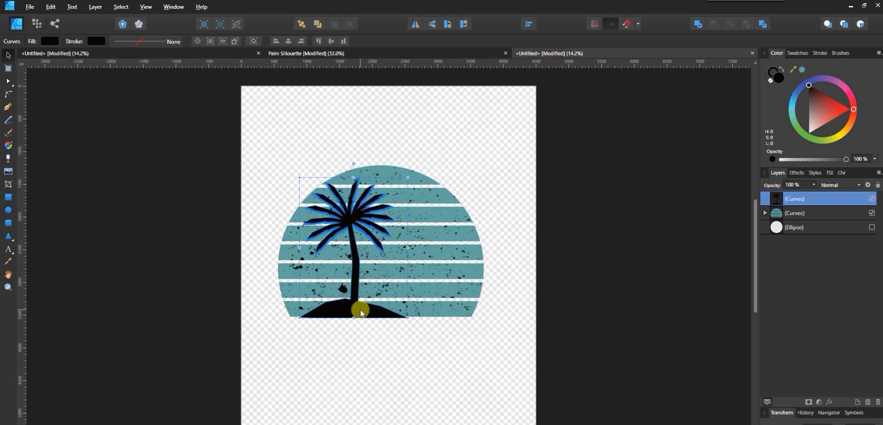
# Try the palm tree on the right half of the sunset, flipped horizontally, and undo these changes
pyautogui.moveTo(361, 313); pyautogui.dragTo(425, 311)
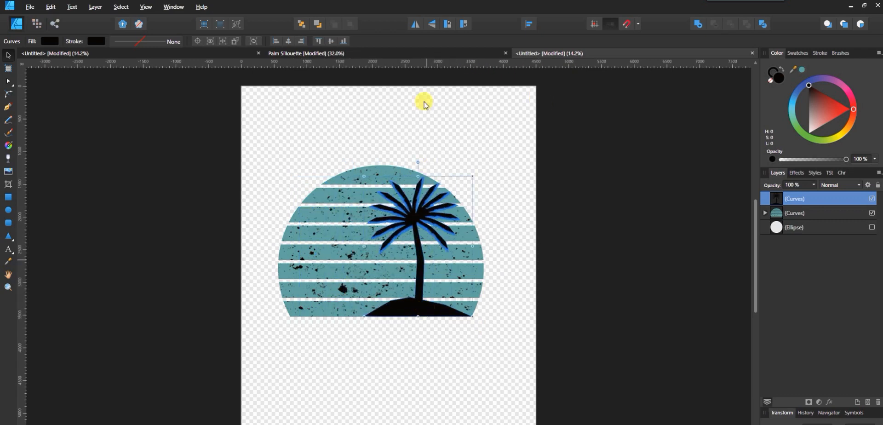
pyautogui.click(417, 24)
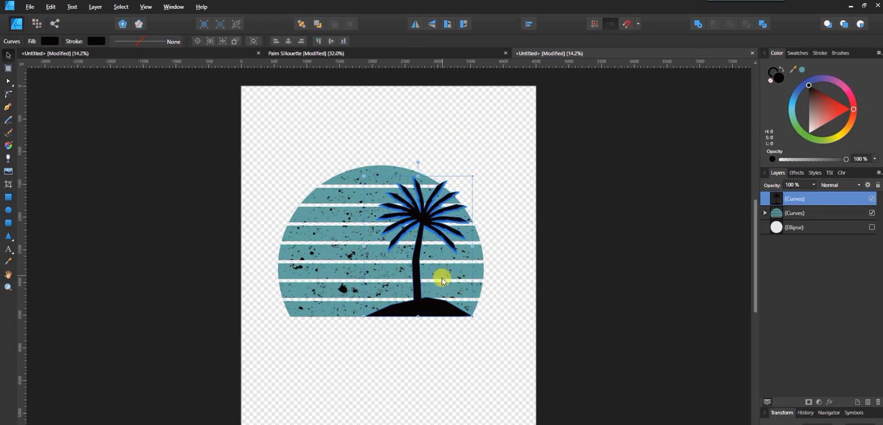
pyautogui.moveTo(436, 312); pyautogui.dragTo(425, 311)
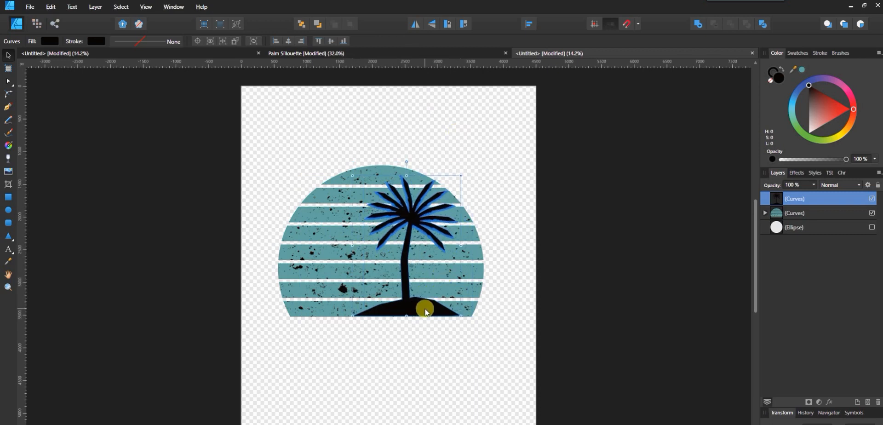
pyautogui.hotkey('ctrl', 'z')
pyautogui.hotkey('ctrl', 'z')
pyautogui.hotkey('ctrl', 'z')
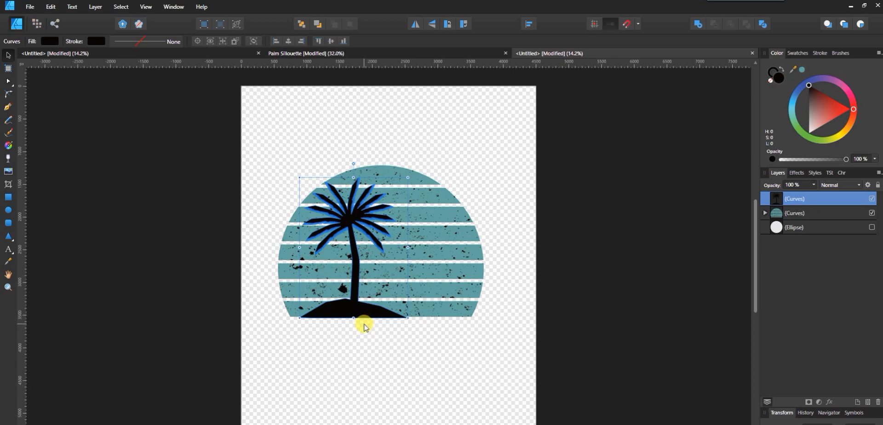
# Nudge the palm tree up until its island base lines up with the sunset's flat edge, and deselect it
pyautogui.click(474, 374)
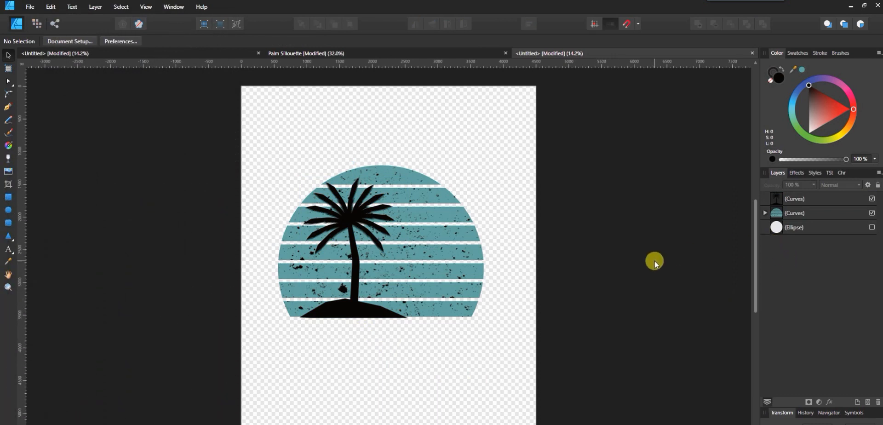
pyautogui.click(802, 199)
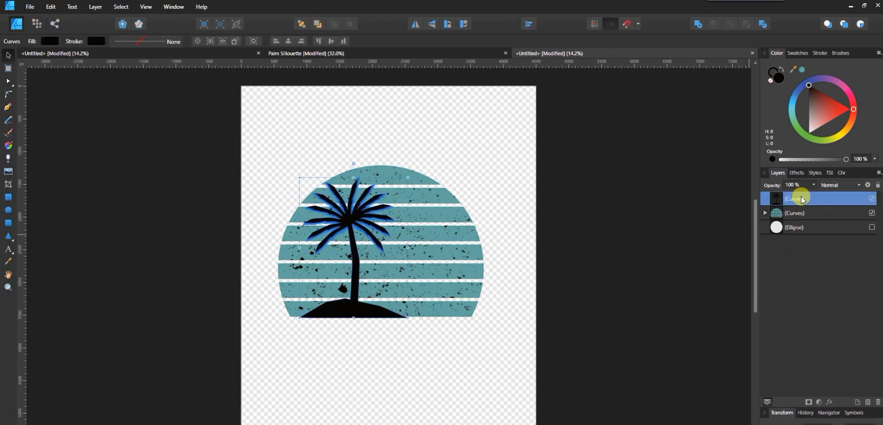
pyautogui.press('Up')
pyautogui.press('Up')
pyautogui.press('Up')
pyautogui.press('Up')
pyautogui.press('Up')
pyautogui.press('Up')
pyautogui.press('Up')
pyautogui.press('Up')
pyautogui.press('Up')
pyautogui.press('Up')
pyautogui.press('Up')
pyautogui.press('Up')
pyautogui.press('Up')
pyautogui.press('Up')
pyautogui.press('Up')
pyautogui.press('Up')
pyautogui.press('Up')
pyautogui.press('Up')
pyautogui.press('Up')
pyautogui.press('Up')
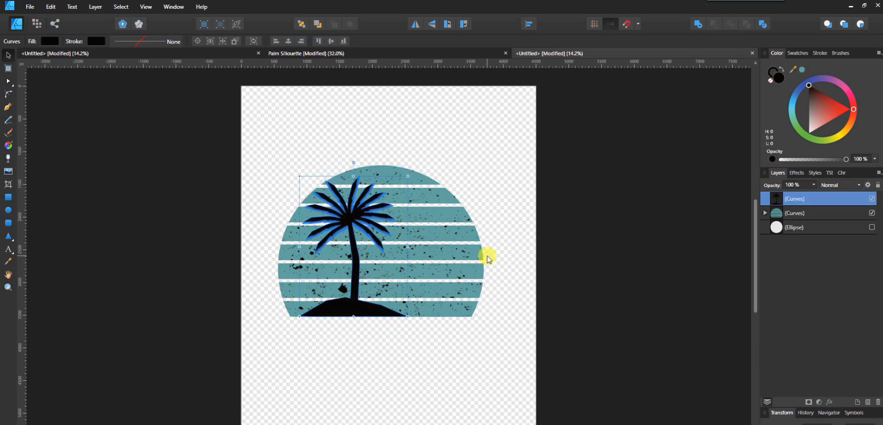
pyautogui.click(512, 304)
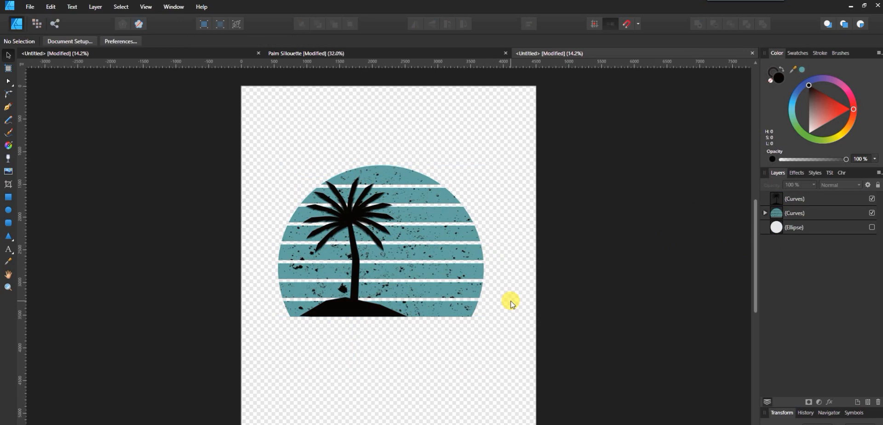
# Try nudging the striped sunset down against the palm's island base, and nudge it back up
pyautogui.hotkey('ctrl', '=')
pyautogui.hotkey('ctrl', '=')
pyautogui.hotkey('ctrl', '=')
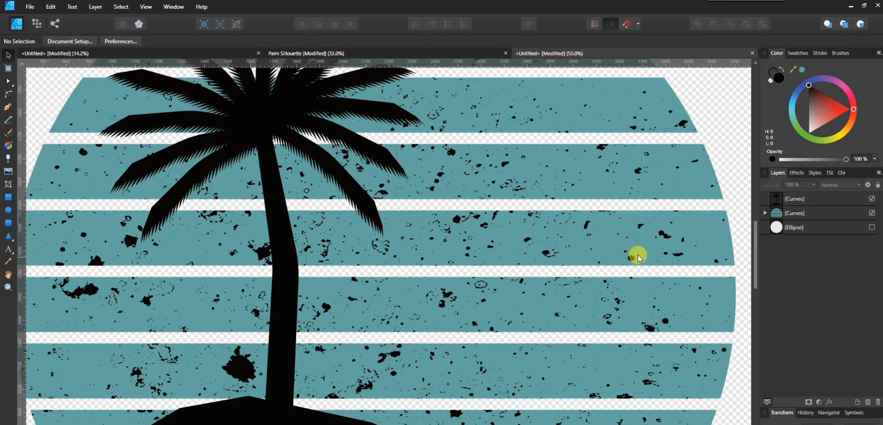
pyautogui.scroll(-5, 540, 242)
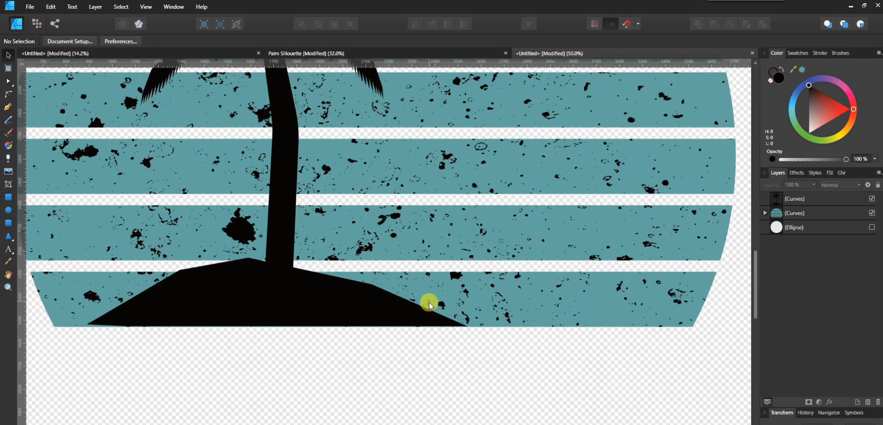
pyautogui.click(815, 214)
pyautogui.press('Down')
pyautogui.press('Down')
pyautogui.press('Down')
pyautogui.press('Down')
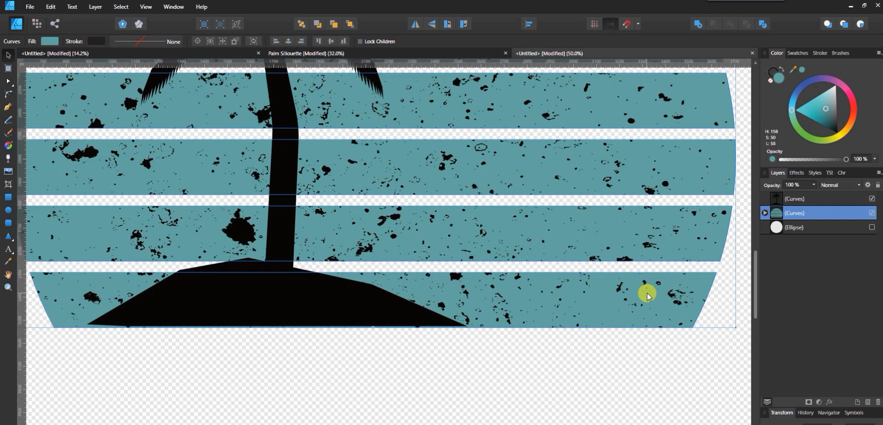
pyautogui.press('Up')
pyautogui.press('Up')
pyautogui.press('Up')
pyautogui.press('Up')
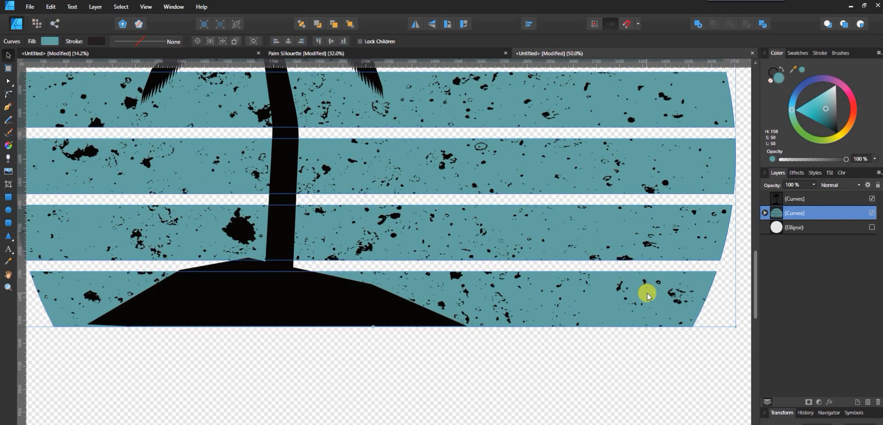
# Nudge the palm tree slightly down so its island base sits flush with the sunset's flat edge
pyautogui.click(806, 202)
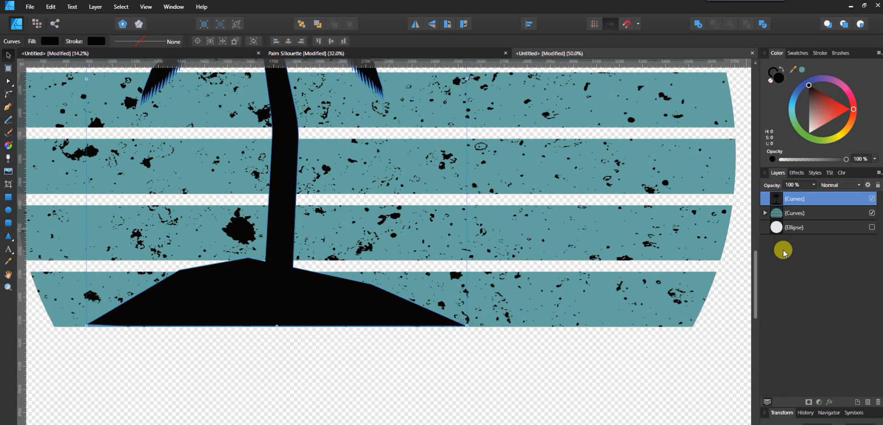
pyautogui.press('Down')
pyautogui.press('Down')
pyautogui.press('Down')
pyautogui.press('Down')
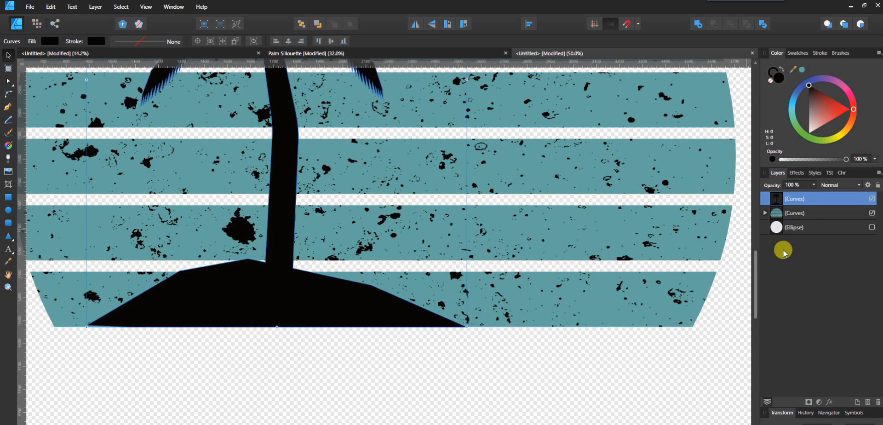
pyautogui.hotkey('ctrl', '0')
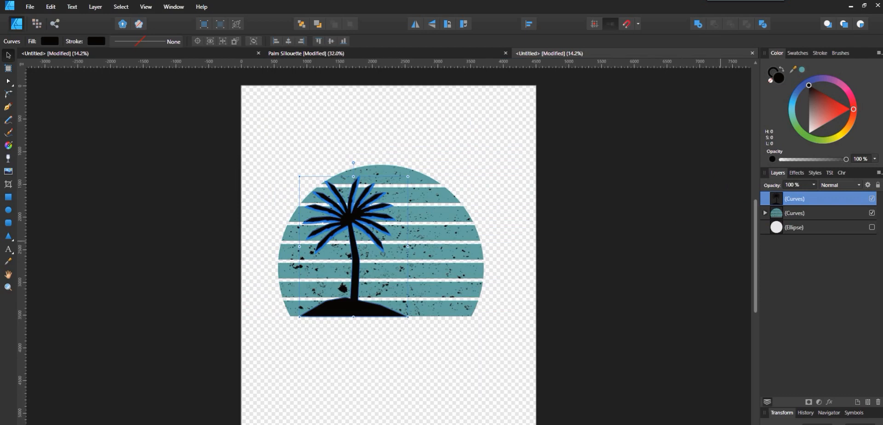
# Select the striped sunset and hide the palm tree layer
pyautogui.click(825, 215)
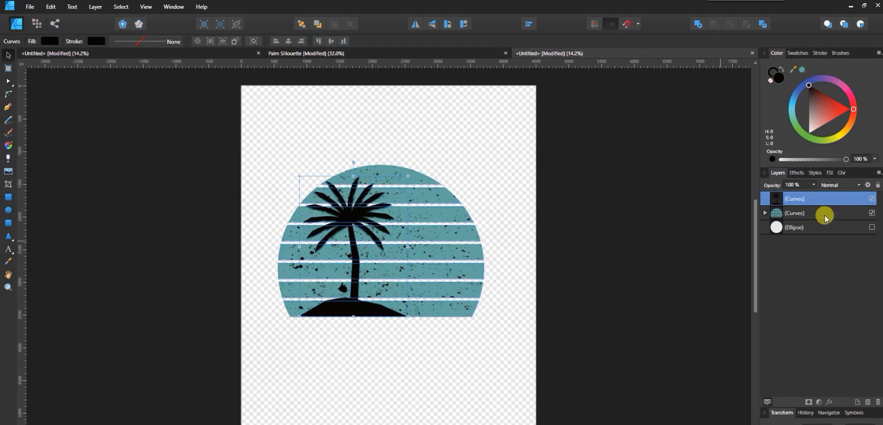
pyautogui.click(870, 198)
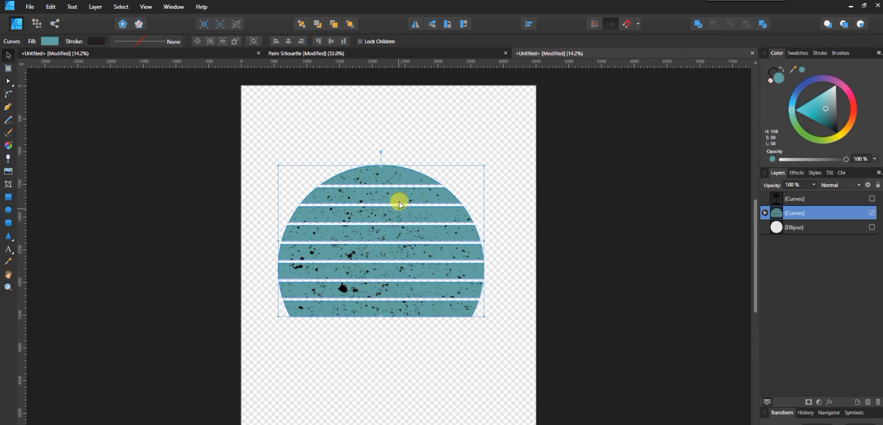
# Divide the striped sunset into separate curves, one for each bar
pyautogui.click(764, 214)
pyautogui.click(764, 214)
pyautogui.click(765, 26)
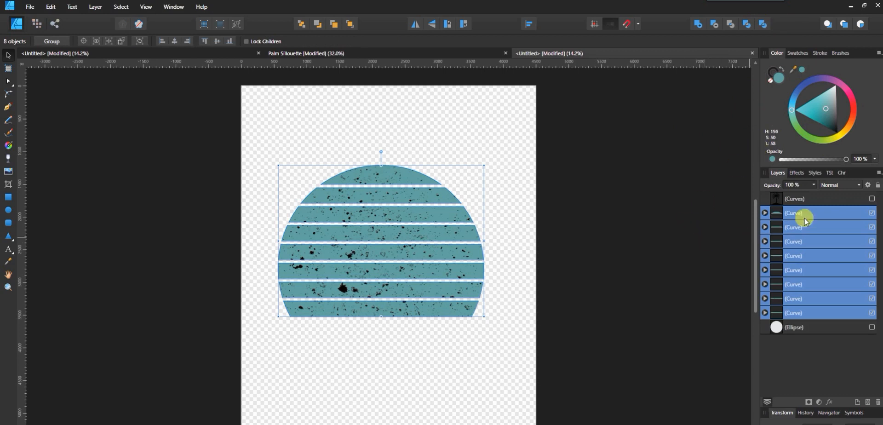
# Try merging the top three sunset bars into one shape, and undo the merge
pyautogui.click(763, 215)
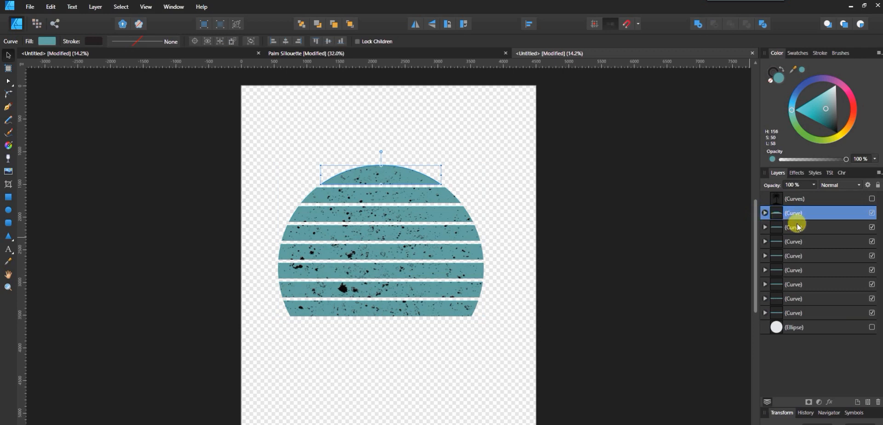
pyautogui.keyDown('shift'); pyautogui.click(800, 246); pyautogui.keyUp('shift')
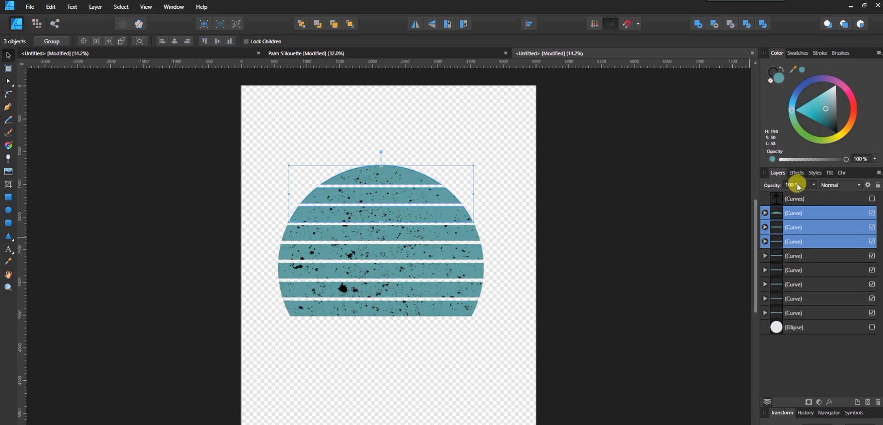
pyautogui.click(700, 24)
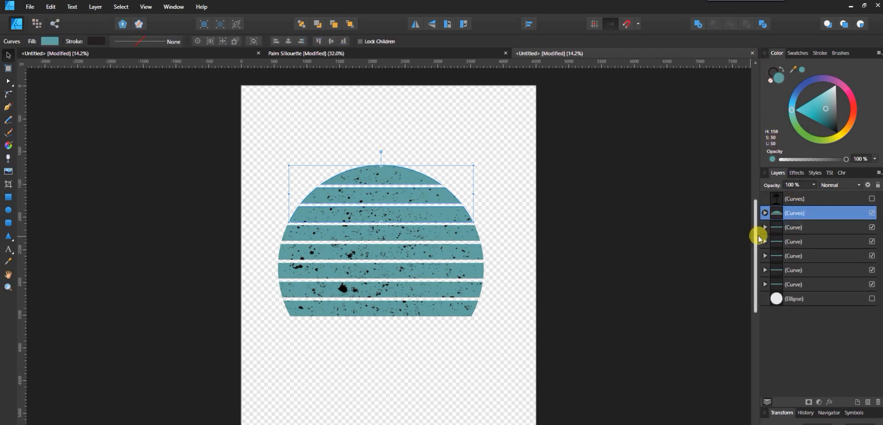
pyautogui.moveTo(405, 205); pyautogui.dragTo(380, 228)
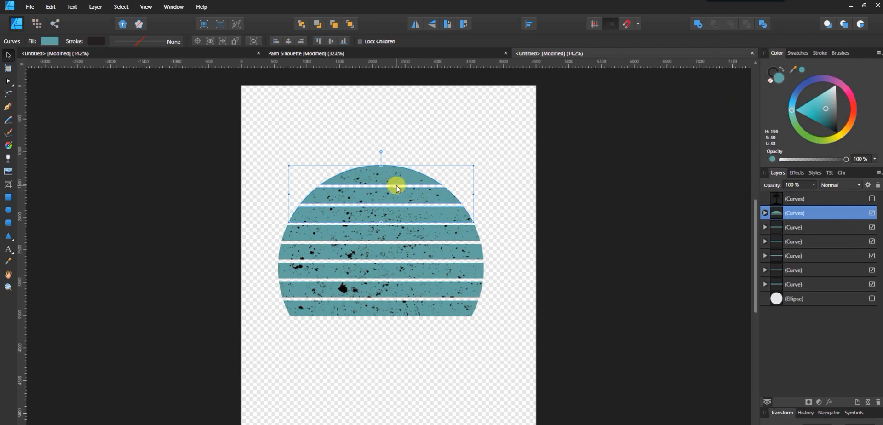
pyautogui.click(805, 230)
pyautogui.click(805, 243)
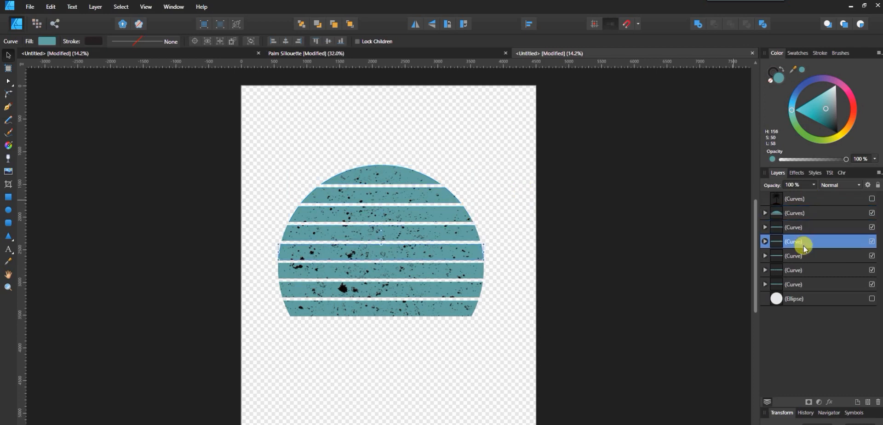
pyautogui.click(804, 227)
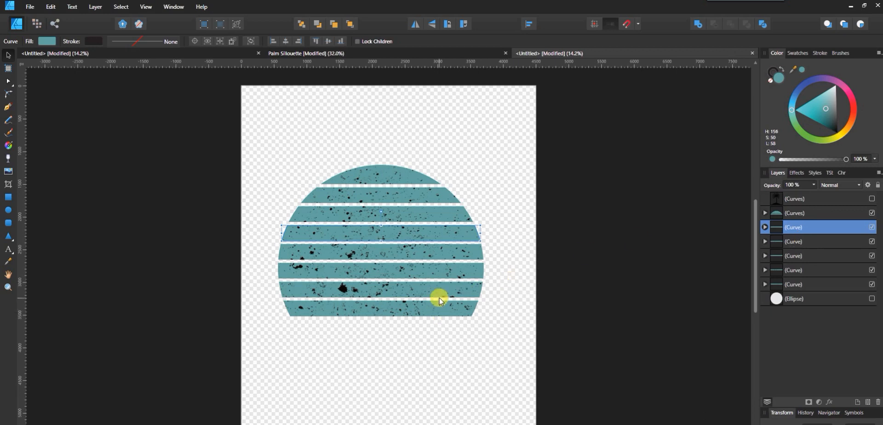
pyautogui.click(436, 179)
pyautogui.hotkey('ctrl', 'shift', 'g')
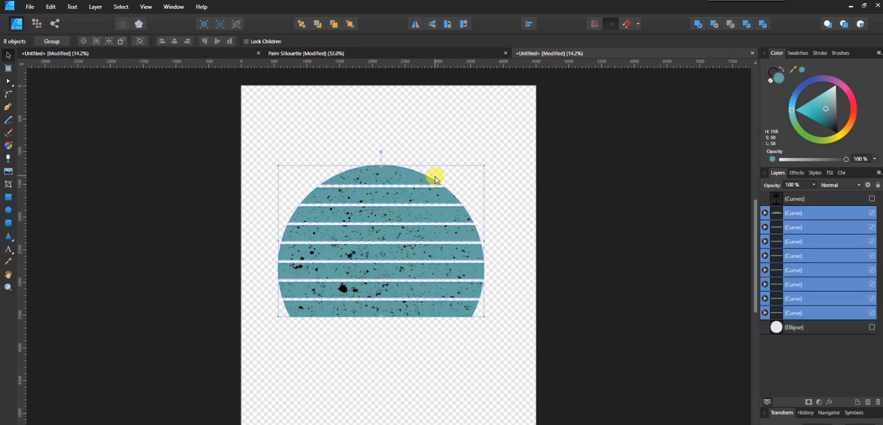
# Merge the top two sunset bars into one shape, and the third and fourth bars into another
pyautogui.click(794, 212)
pyautogui.keyDown('shift'); pyautogui.click(798, 227); pyautogui.keyUp('shift')
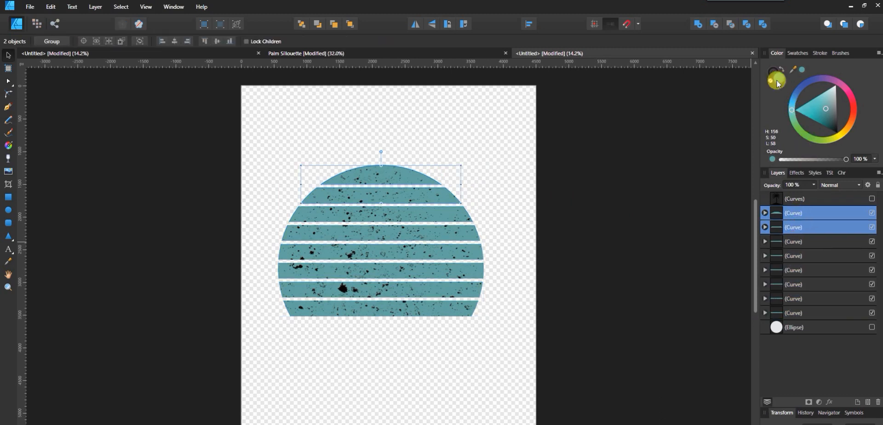
pyautogui.click(698, 24)
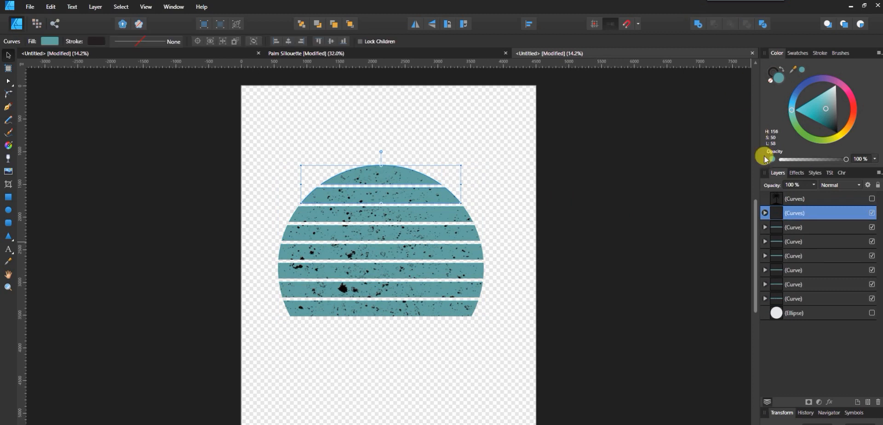
pyautogui.click(799, 229)
pyautogui.keyDown('shift'); pyautogui.click(797, 242); pyautogui.keyUp('shift')
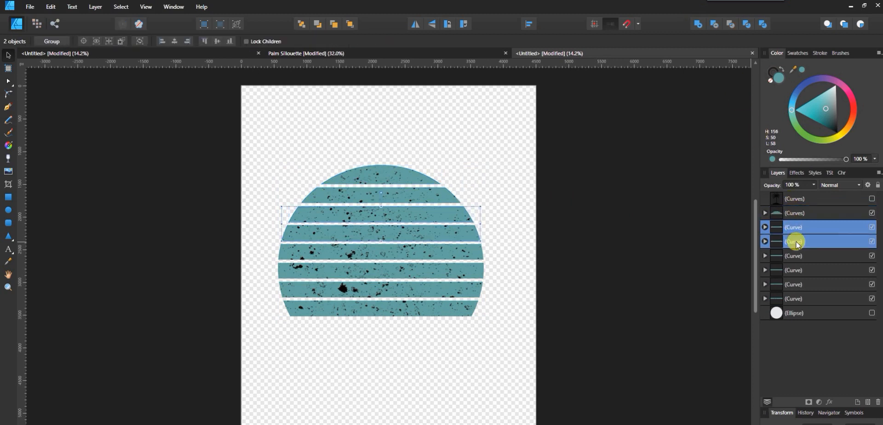
pyautogui.click(698, 24)
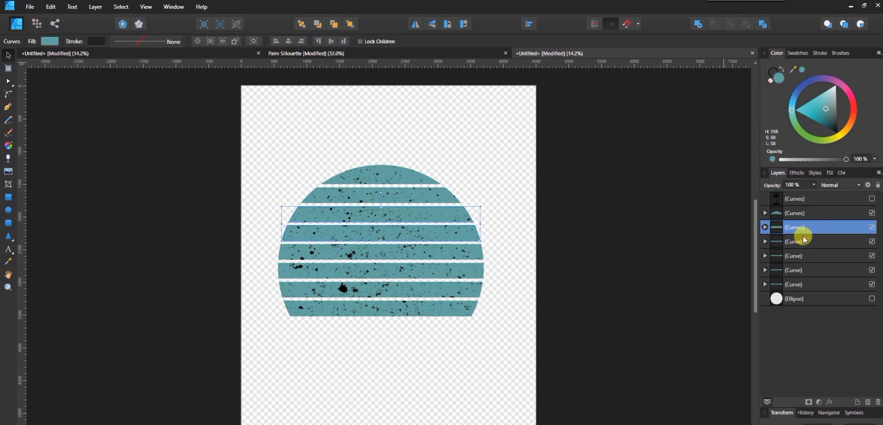
# Merge the fifth and sixth sunset bars into one shape, and the bottom two bars into another
pyautogui.click(810, 242)
pyautogui.keyDown('shift'); pyautogui.click(810, 254); pyautogui.keyUp('shift')
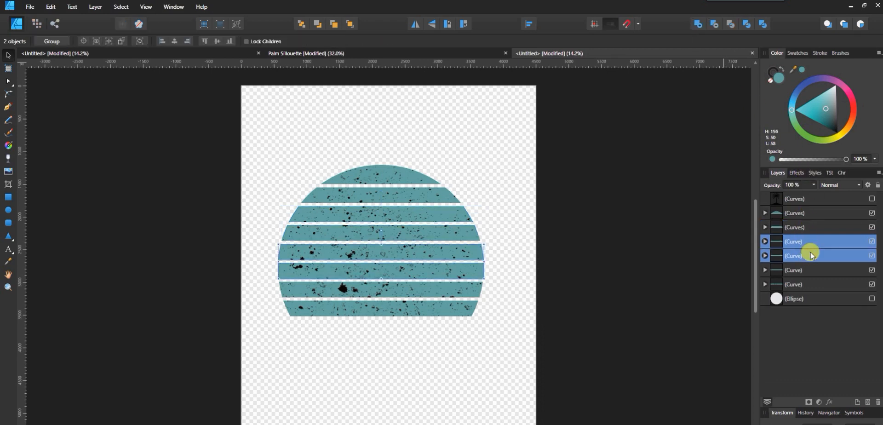
pyautogui.click(700, 23)
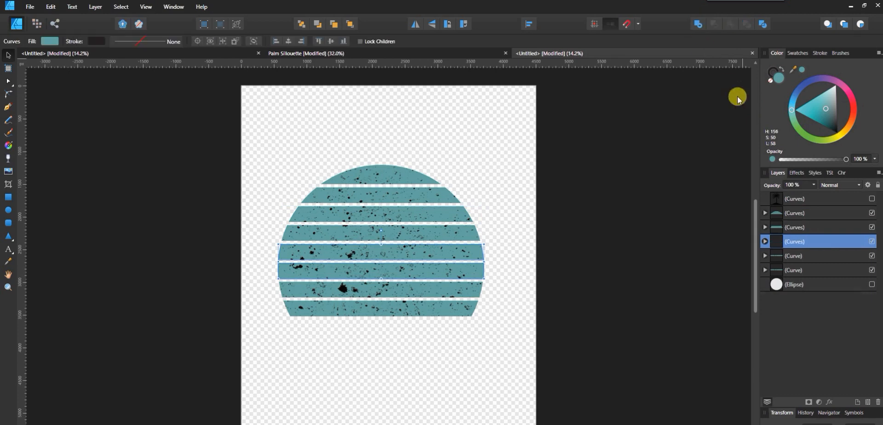
pyautogui.click(801, 256)
pyautogui.keyDown('shift'); pyautogui.click(800, 270); pyautogui.keyUp('shift')
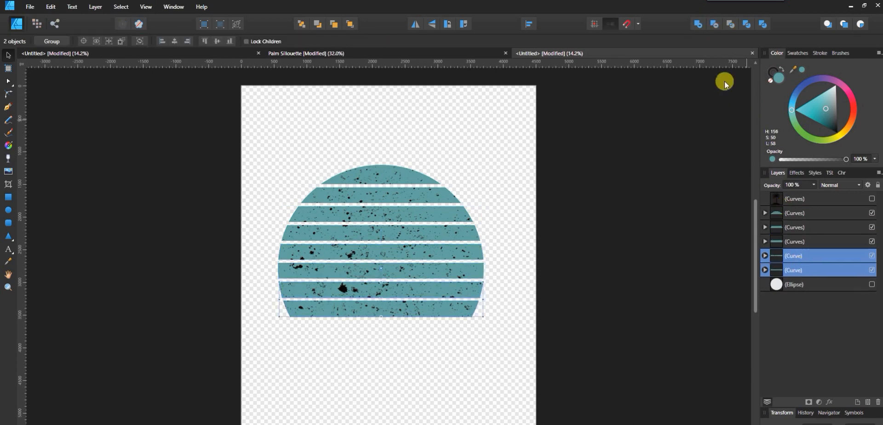
pyautogui.click(698, 25)
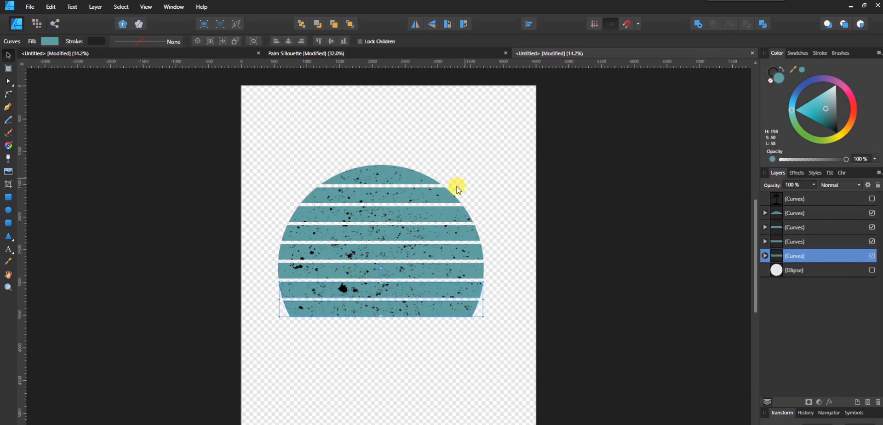
# Recolour the second pair of sunset bars pale yellow-green, with hue 72, saturation 42 and lightness 67
pyautogui.click(798, 227)
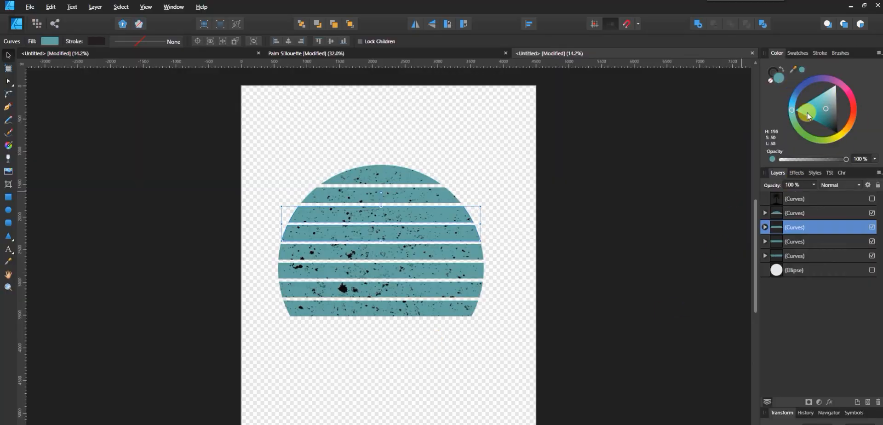
pyautogui.moveTo(794, 109); pyautogui.dragTo(832, 140)
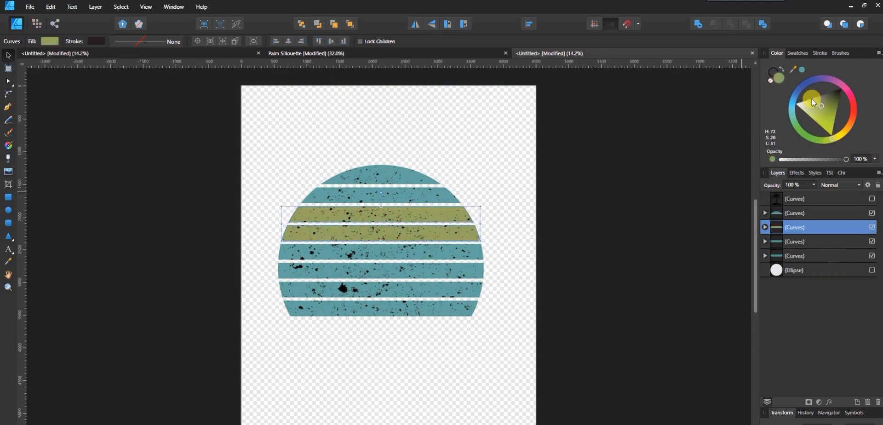
pyautogui.moveTo(822, 106)
pyautogui.mouseDown()
pyautogui.moveTo(812, 102)
pyautogui.moveTo(815, 111)
pyautogui.mouseUp()
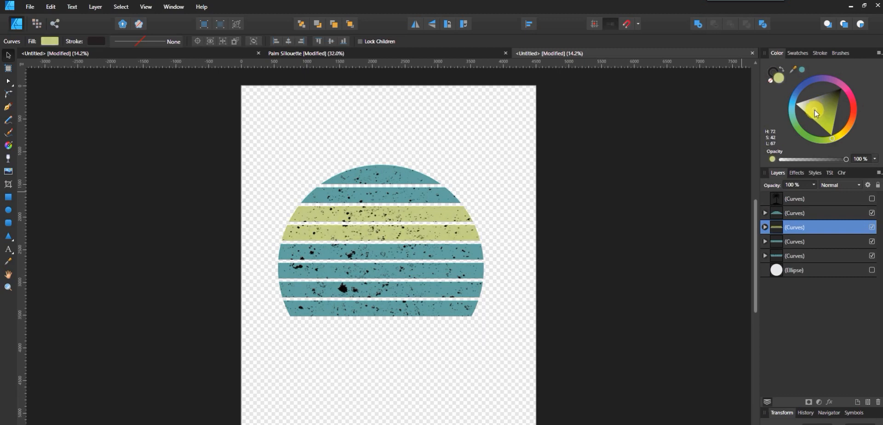
pyautogui.moveTo(815, 109); pyautogui.dragTo(815, 109)
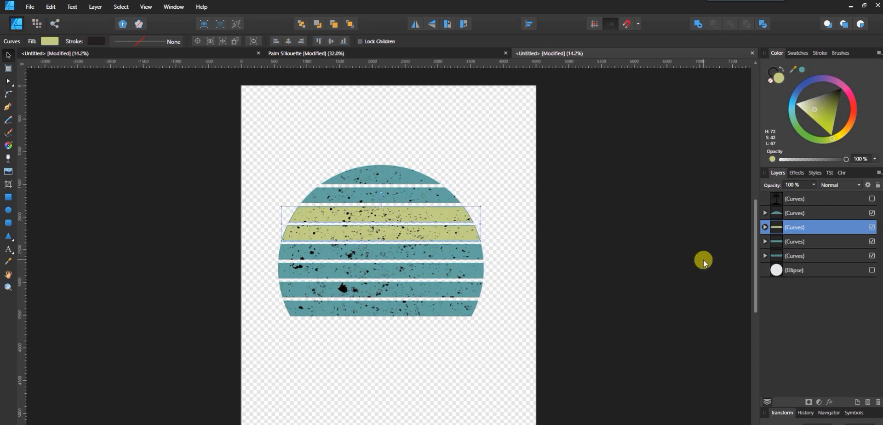
# Recolour the third pair of sunset bars golden yellow, with hue 55, saturation 60 and lightness 52
pyautogui.click(799, 245)
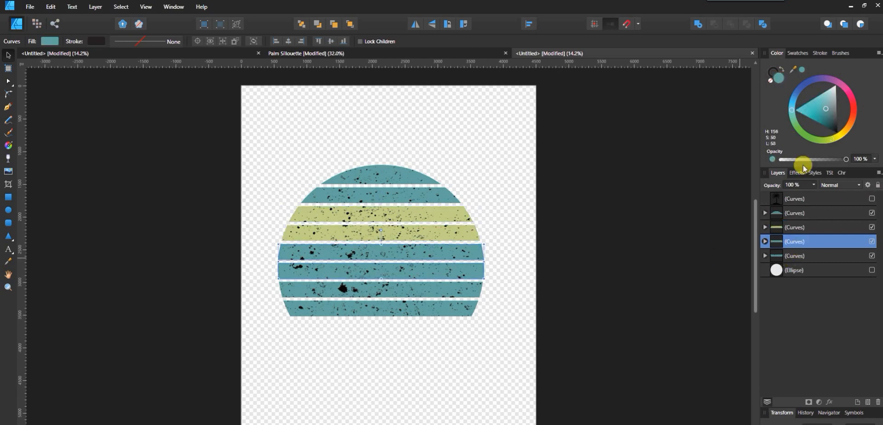
pyautogui.moveTo(794, 116); pyautogui.dragTo(843, 148)
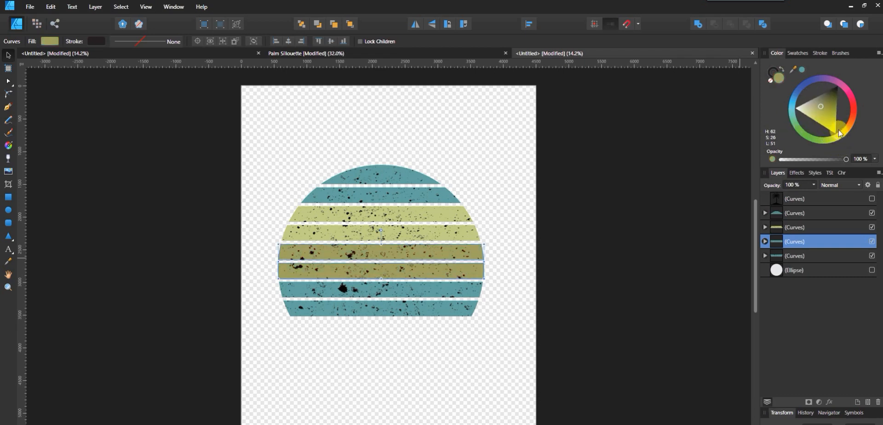
pyautogui.moveTo(819, 103); pyautogui.dragTo(842, 137)
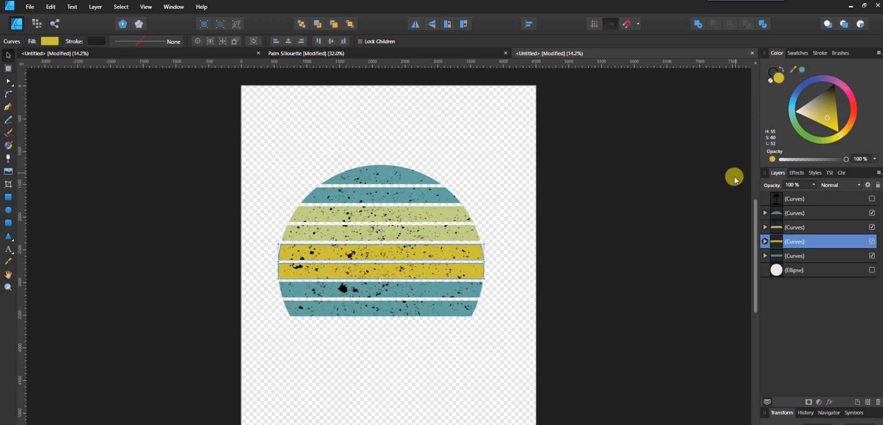
# Recolour the bottom pair of sunset bars deep orange, with hue 28 and saturation 80
pyautogui.click(795, 256)
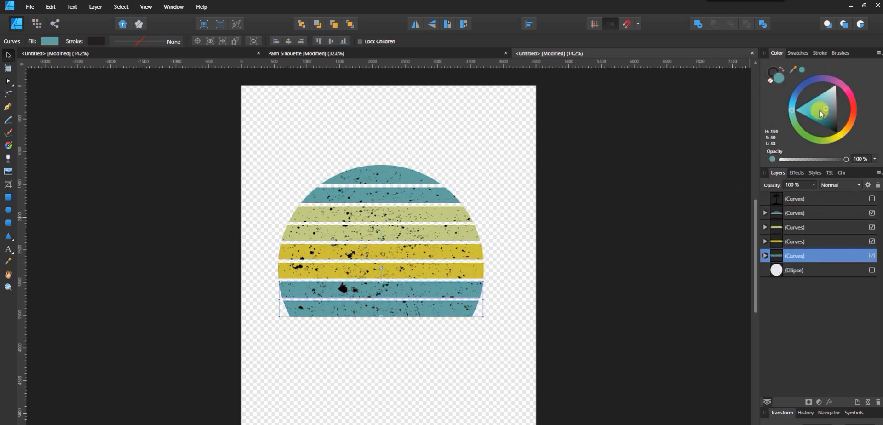
pyautogui.moveTo(794, 112); pyautogui.dragTo(852, 133)
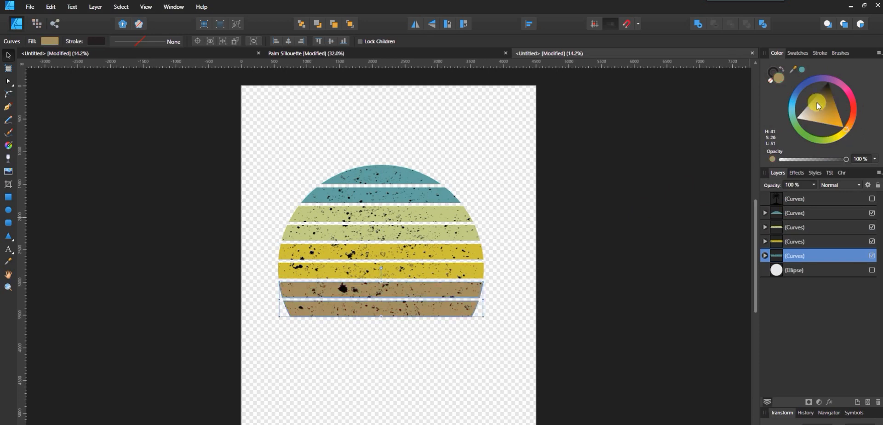
pyautogui.moveTo(818, 104); pyautogui.dragTo(838, 122)
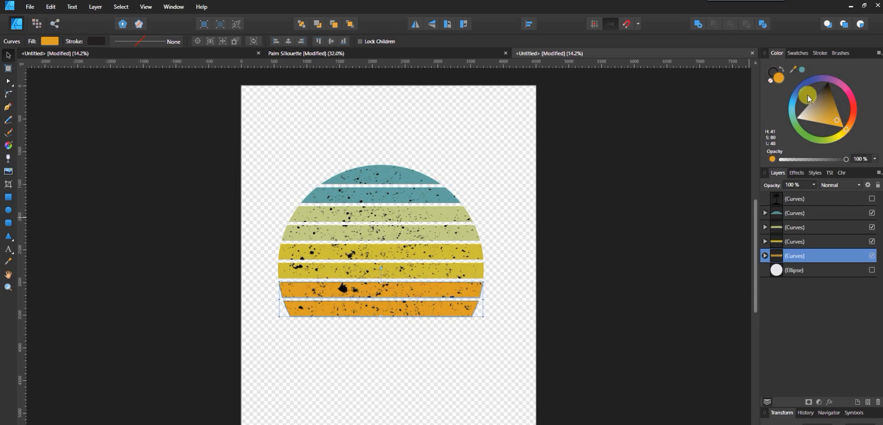
pyautogui.moveTo(793, 69); pyautogui.dragTo(457, 286)
pyautogui.moveTo(849, 128); pyautogui.dragTo(852, 124)
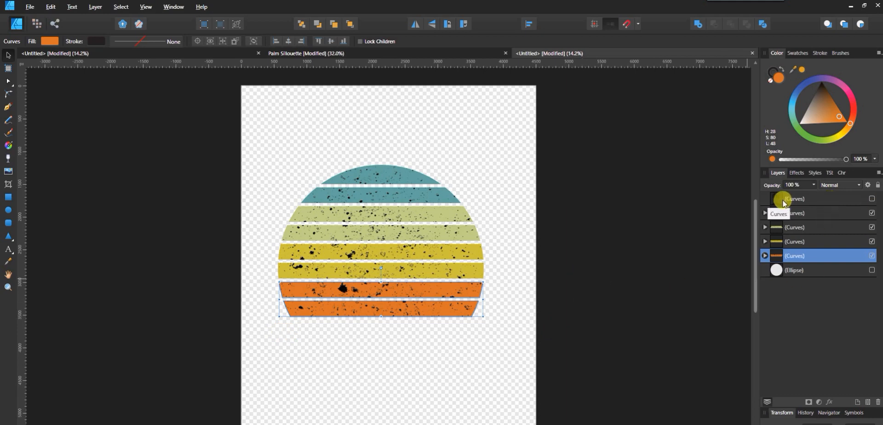
# Rename the palm silhouette layer as Palm Tree, make it visible again and deselect it
pyautogui.doubleClick(788, 200)
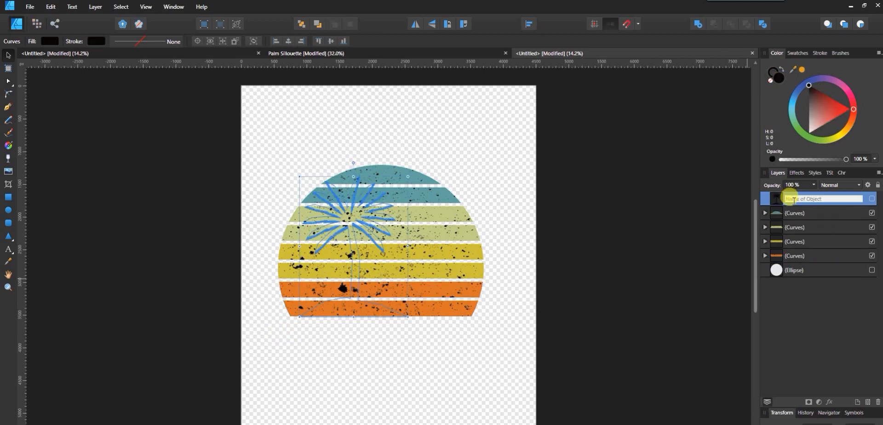
pyautogui.write('Palm Tree')
pyautogui.press('Return')
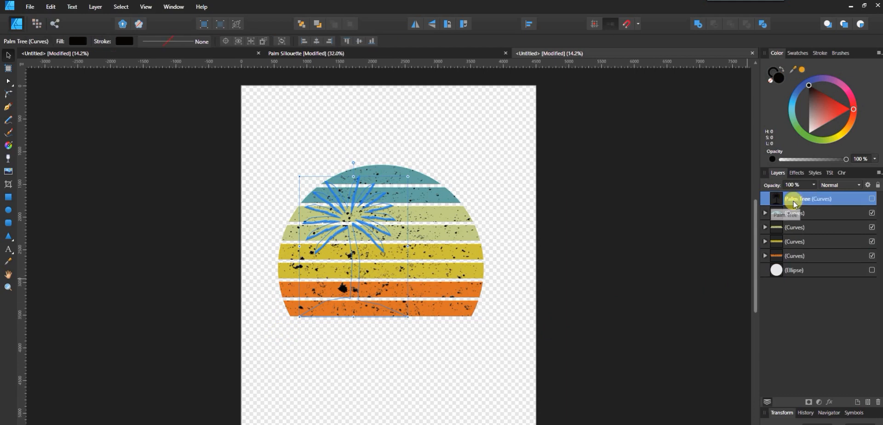
pyautogui.click(872, 200)
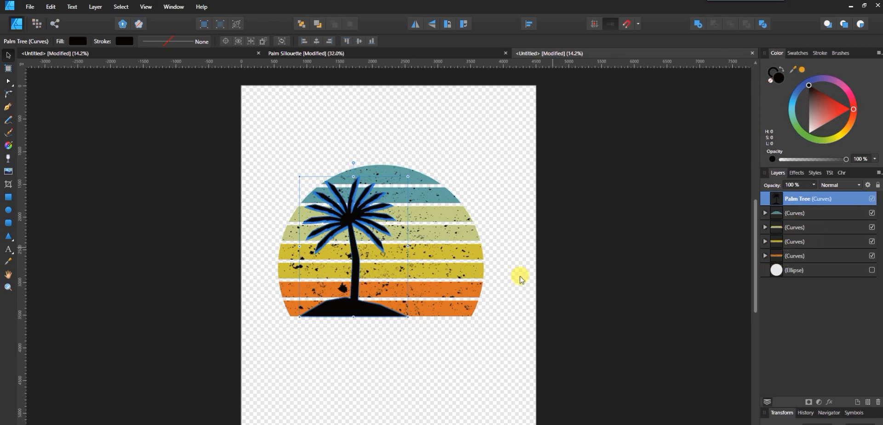
pyautogui.click(519, 337)
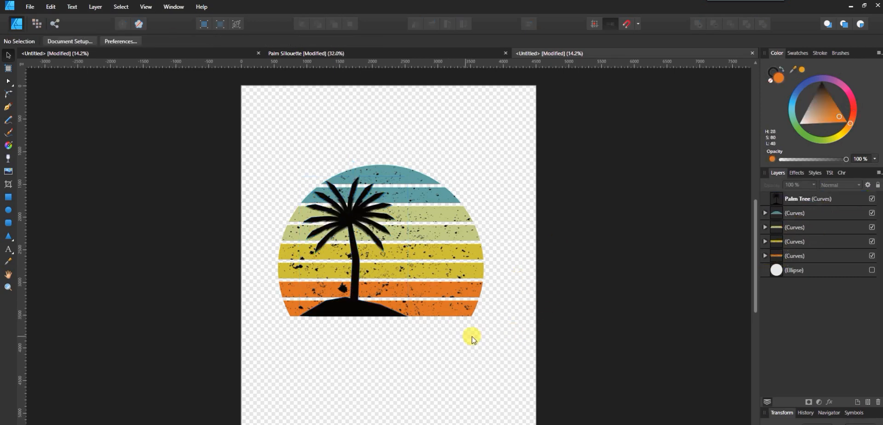
# Examine up close how the palm tree's island base meets the sunset's flat edge
pyautogui.hotkey('ctrl', '+')
pyautogui.hotkey('ctrl', '+')
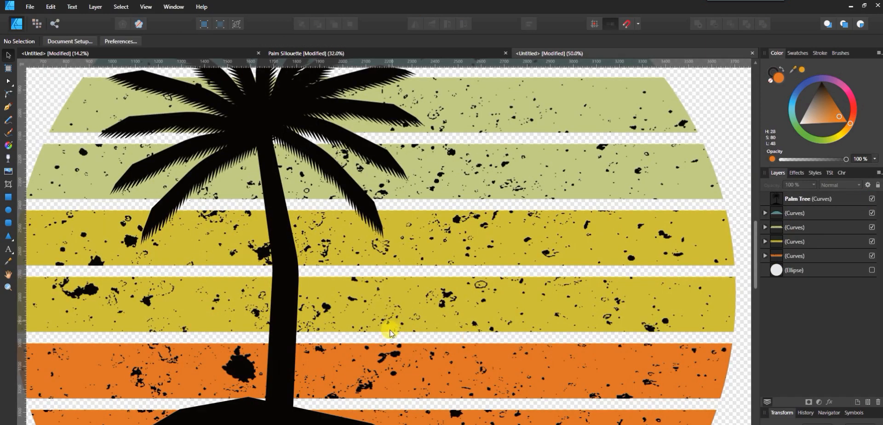
pyautogui.scroll(-5, 389, 330)
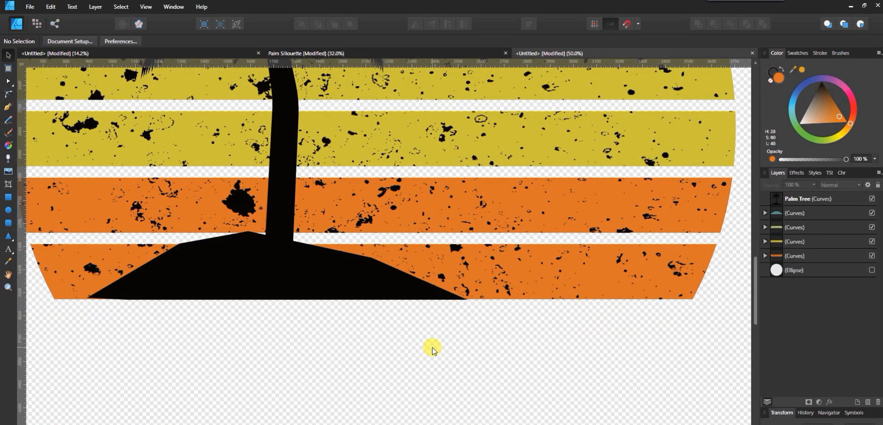
pyautogui.click(821, 200)
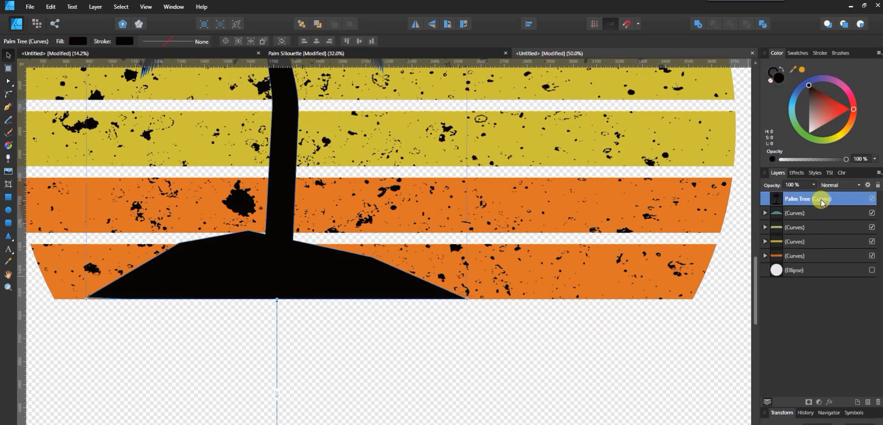
pyautogui.click(737, 298)
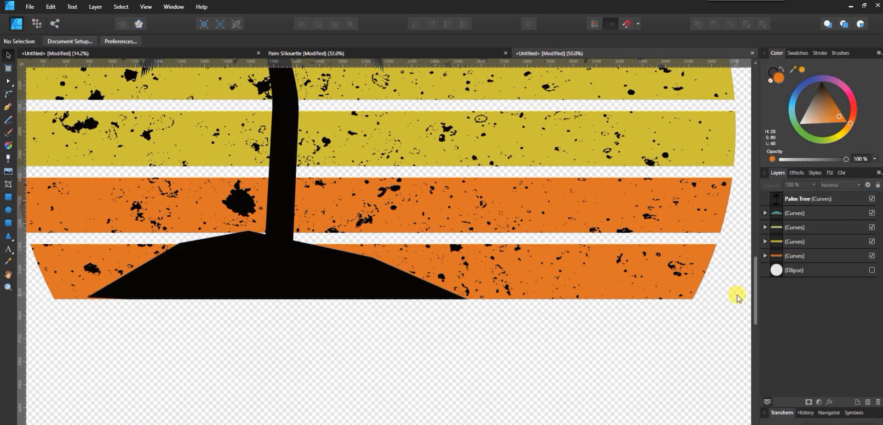
# Try to merge the four coloured pairs of sunset bars into one shape with Add, undo the merge and deselect everything
pyautogui.hotkey('ctrl', '0')
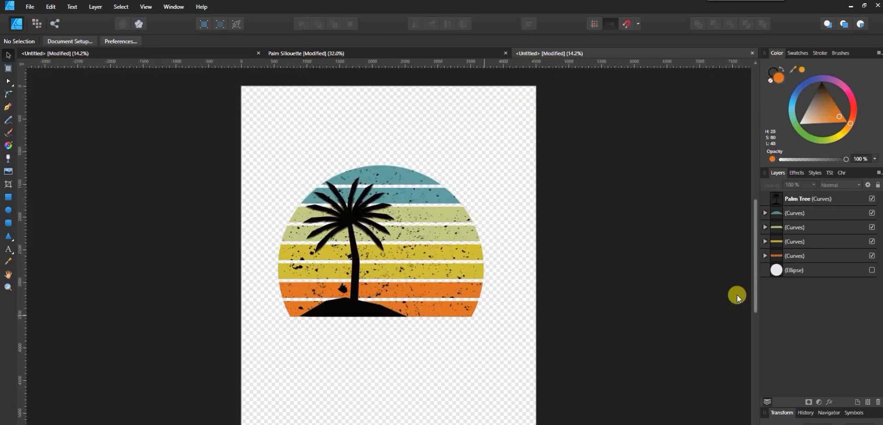
pyautogui.click(829, 218)
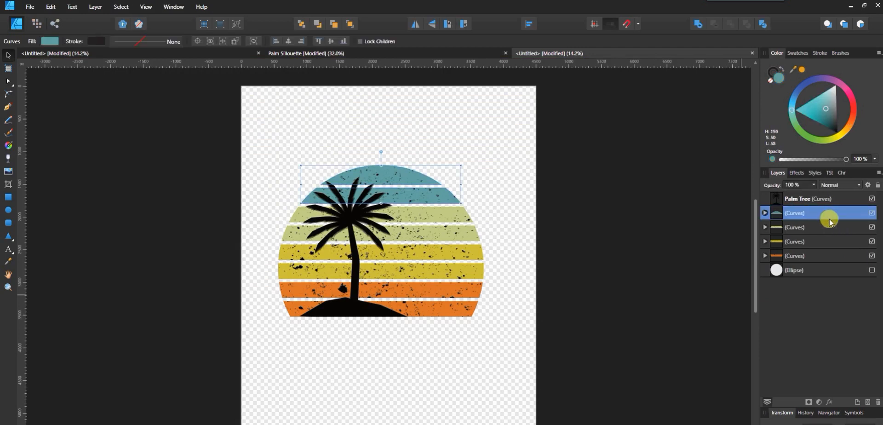
pyautogui.keyDown('shift'); pyautogui.click(817, 254); pyautogui.keyUp('shift')
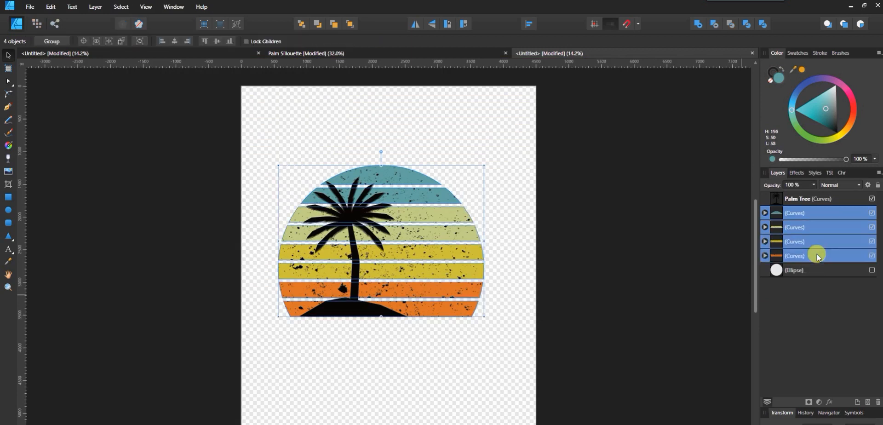
pyautogui.click(698, 26)
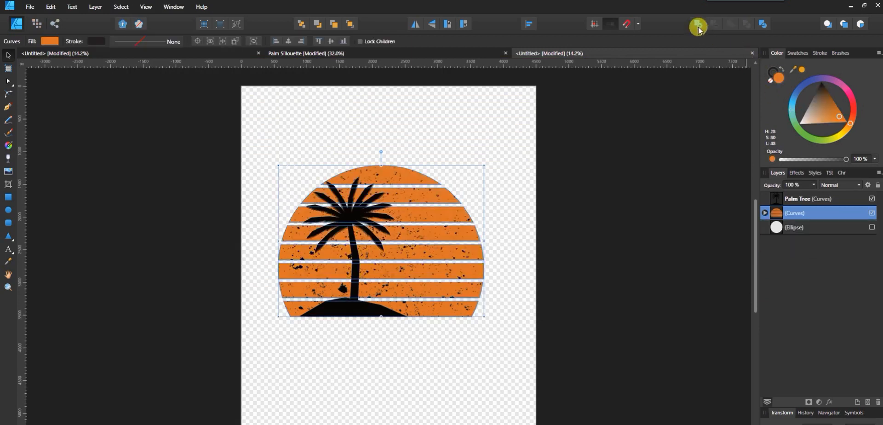
pyautogui.hotkey('ctrl', 'z')
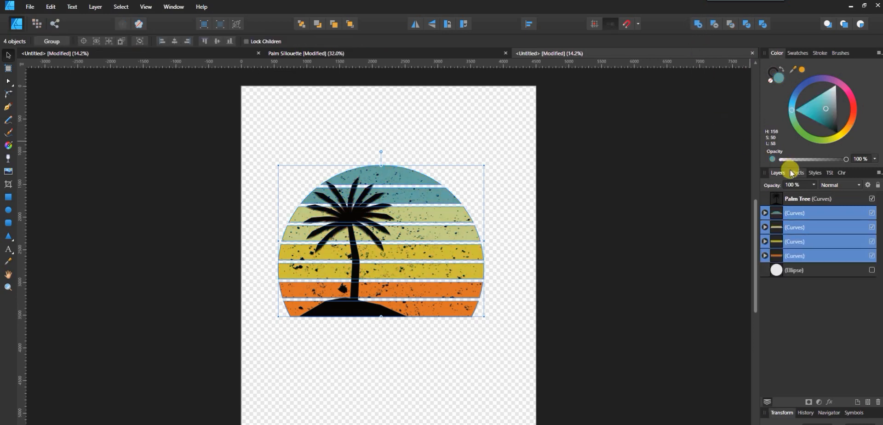
pyautogui.hotkey('ctrl', 'd')
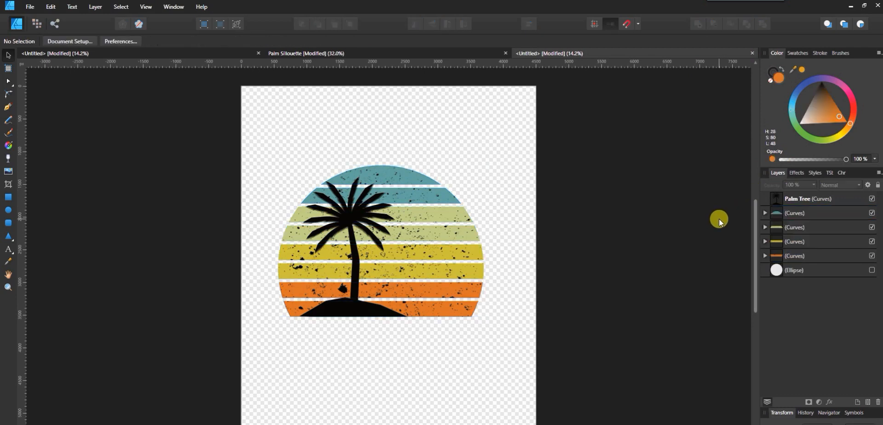
# Try to subtract the palm tree from all four coloured bar layers at once, undo the subtraction and deselect
pyautogui.click(837, 199)
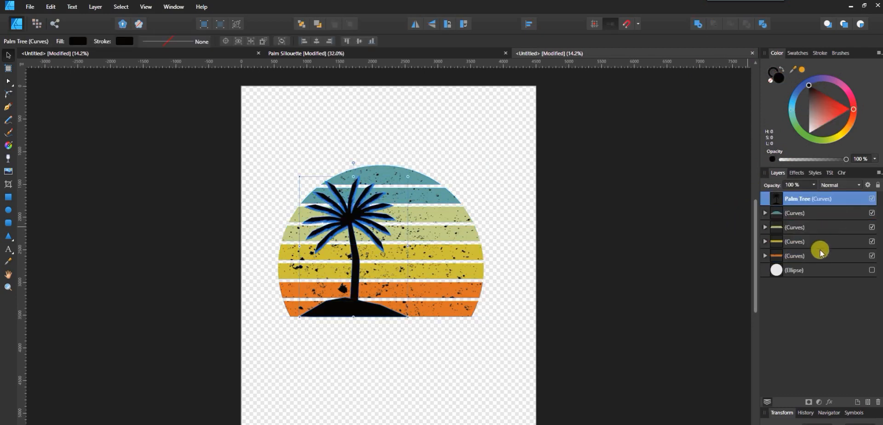
pyautogui.keyDown('shift'); pyautogui.click(820, 254); pyautogui.keyUp('shift')
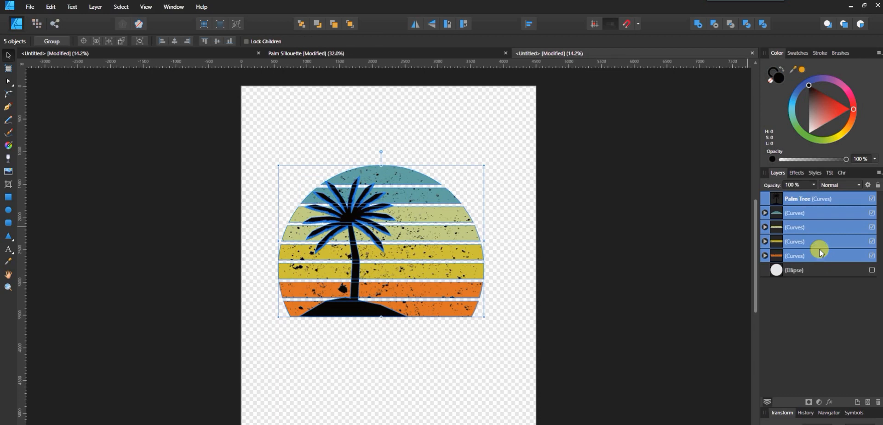
pyautogui.click(716, 24)
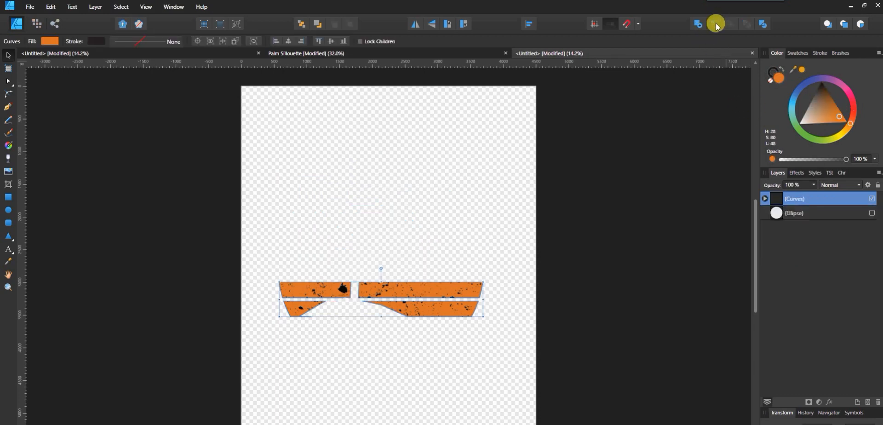
pyautogui.hotkey('ctrl', 'z')
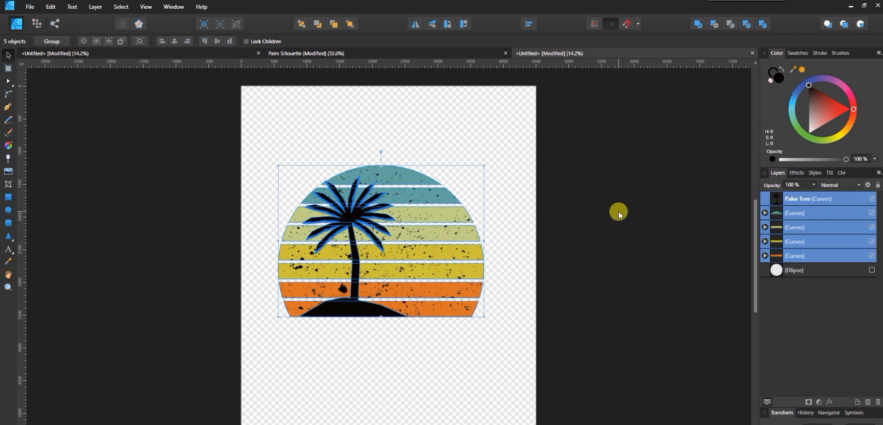
pyautogui.click(514, 202)
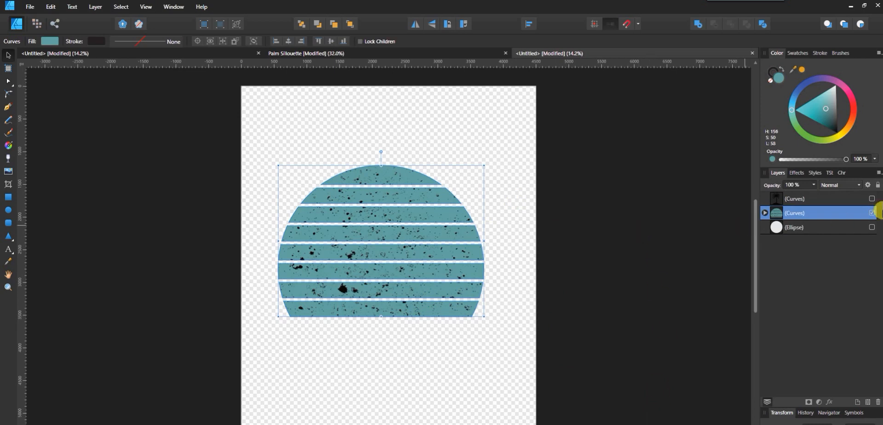
# Make the palm silhouette visible and subtract it from the single combined teal sunset shape
pyautogui.click(871, 198)
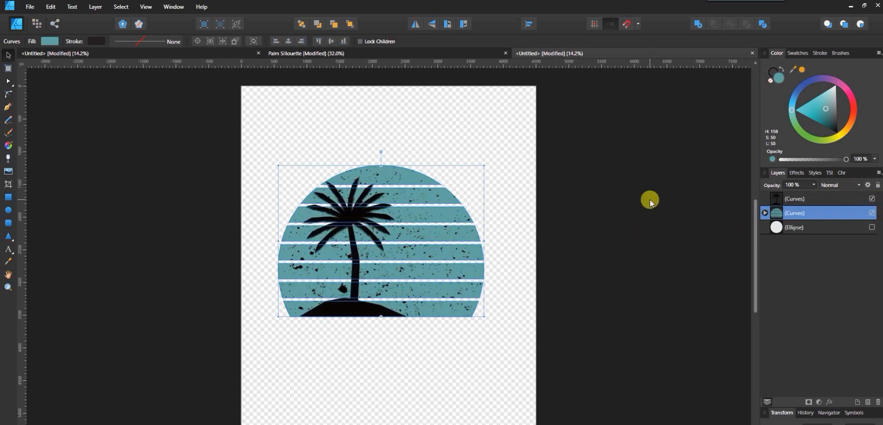
pyautogui.click(811, 198)
pyautogui.keyDown('shift'); pyautogui.click(811, 213); pyautogui.keyUp('shift')
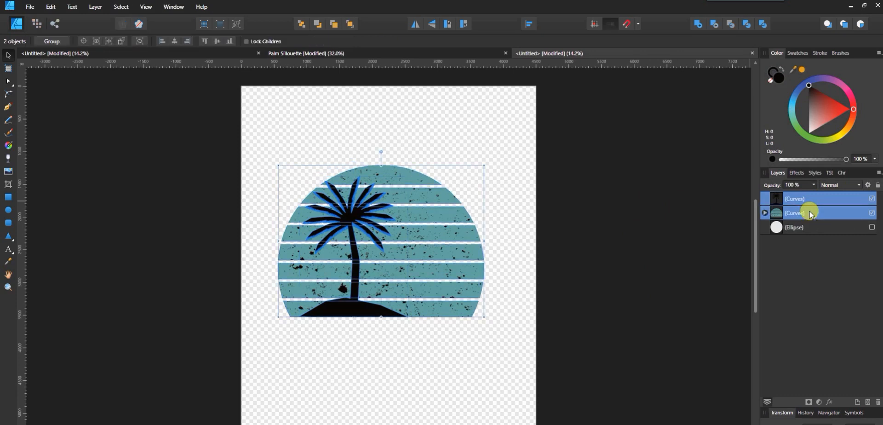
pyautogui.click(712, 23)
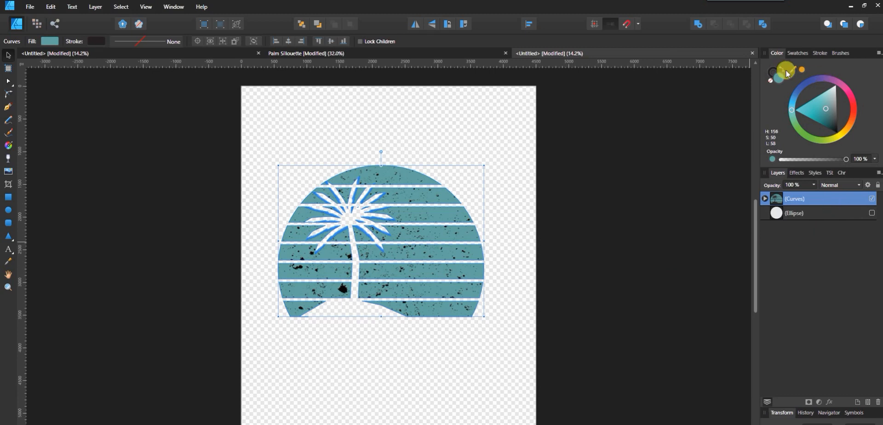
# Divide the palm-cut teal sunset into separate curves, look through the resulting layers and deselect them
pyautogui.click(762, 23)
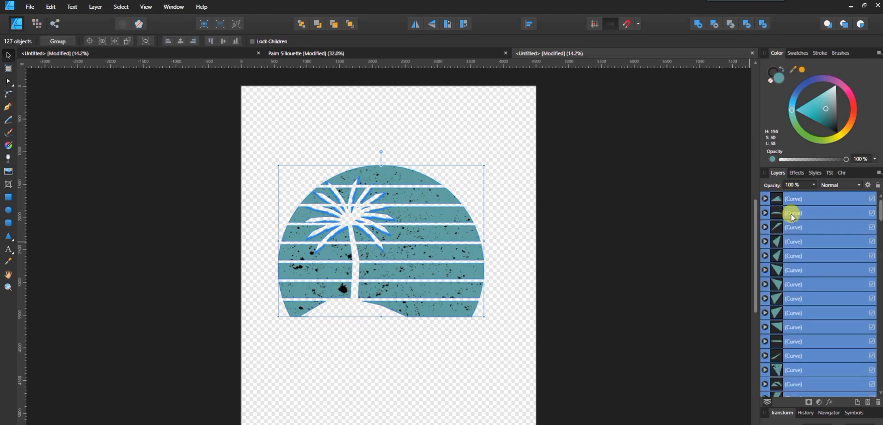
pyautogui.scroll(-5, 824, 272)
pyautogui.scroll(-5, 827, 280)
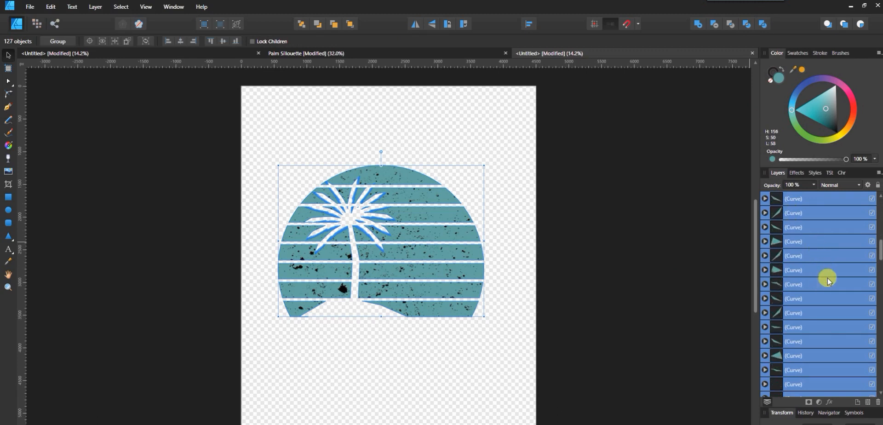
pyautogui.scroll(-5, 827, 281)
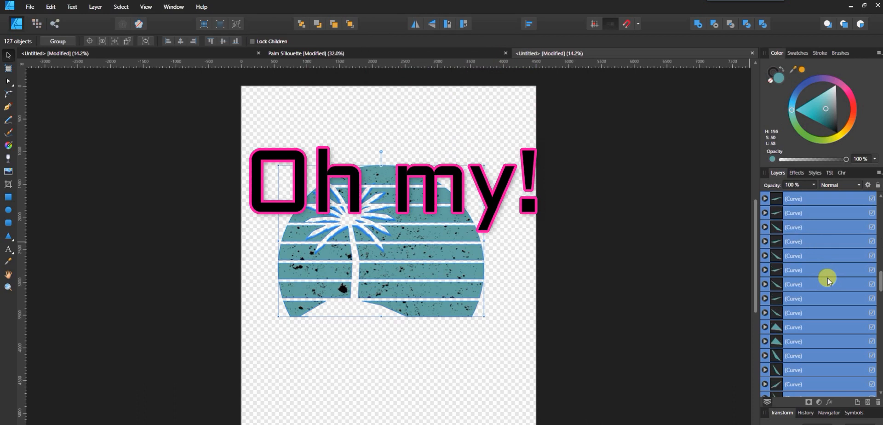
pyautogui.scroll(-5, 828, 280)
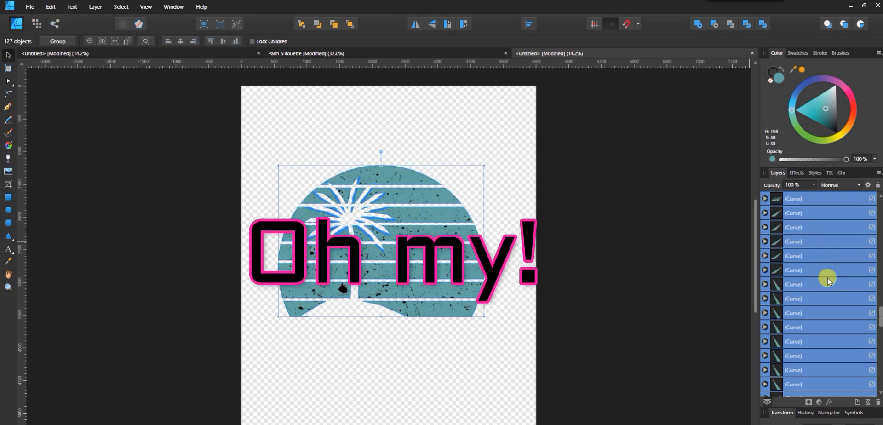
pyautogui.scroll(10, 828, 281)
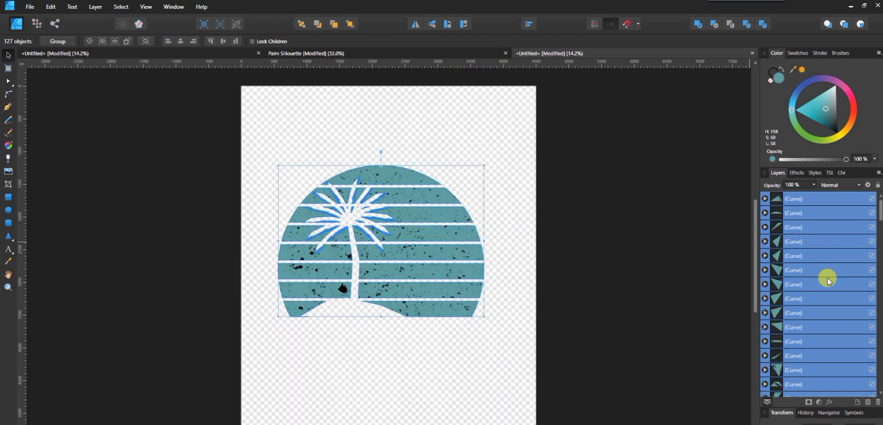
pyautogui.click(657, 285)
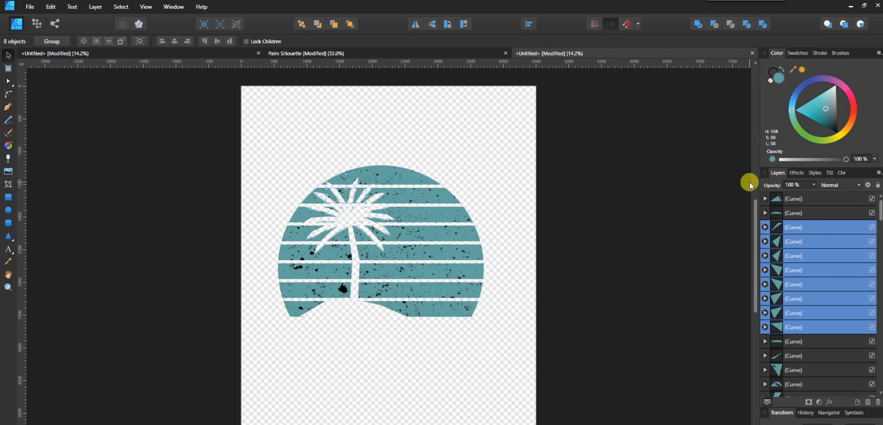
# Merge the eight selected small pieces between the upper fronds into one shape, and add the sliver in the first curve layer to it
pyautogui.click(699, 23)
pyautogui.click(809, 199)
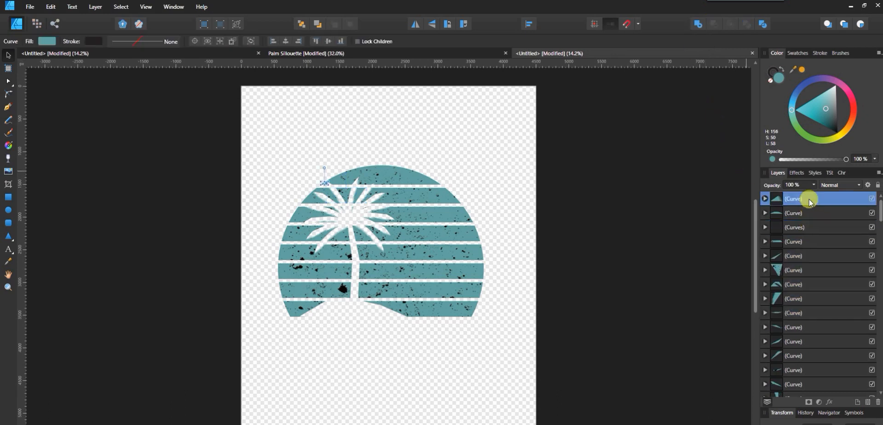
pyautogui.click(806, 226)
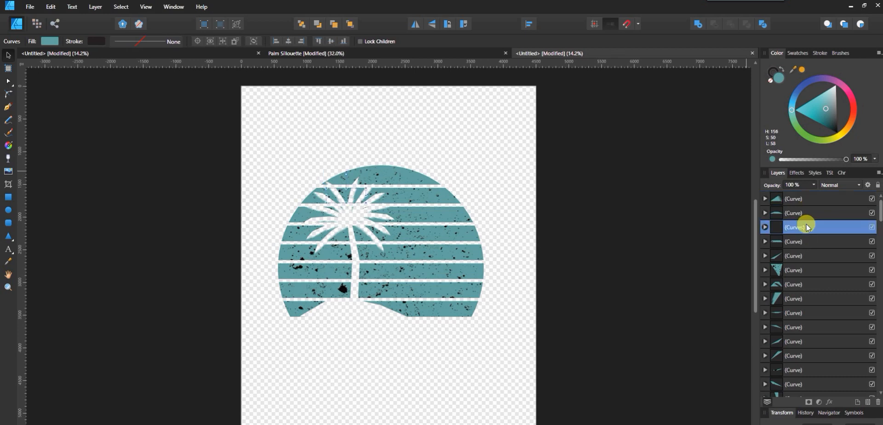
pyautogui.keyDown('ctrl'); pyautogui.click(807, 200); pyautogui.keyUp('ctrl')
pyautogui.click(695, 24)
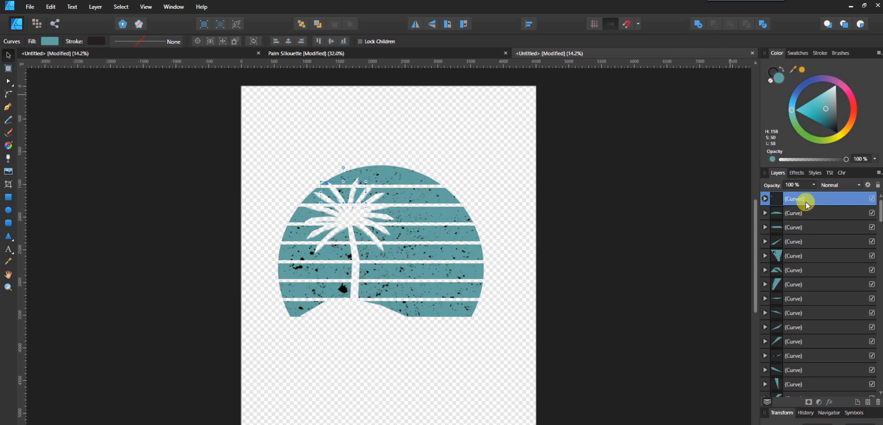
# Identify the pieces of the top two bars and merge the second bar's left end into the combined frond pieces
pyautogui.click(806, 214)
pyautogui.click(805, 227)
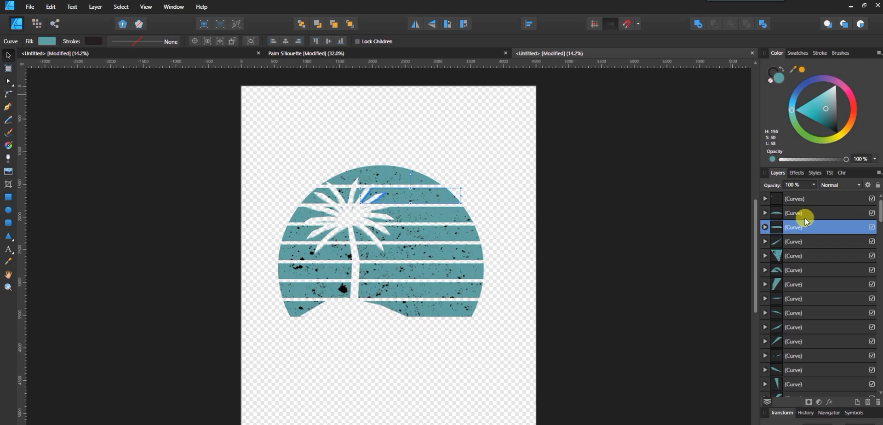
pyautogui.click(805, 215)
pyautogui.click(806, 199)
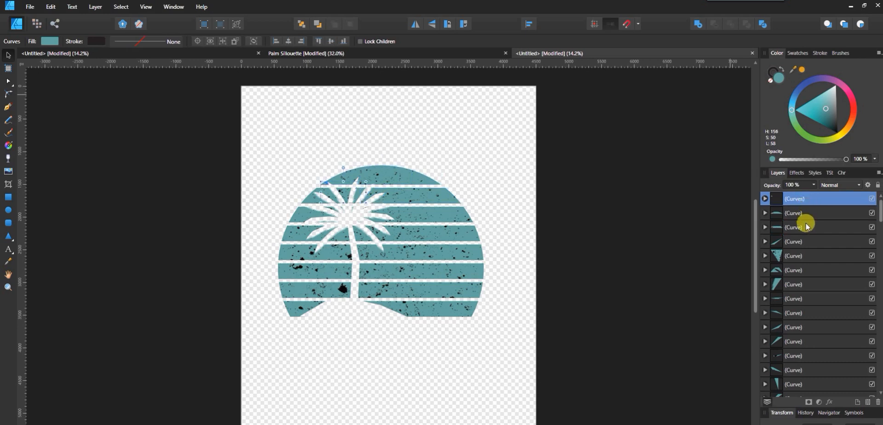
pyautogui.click(804, 237)
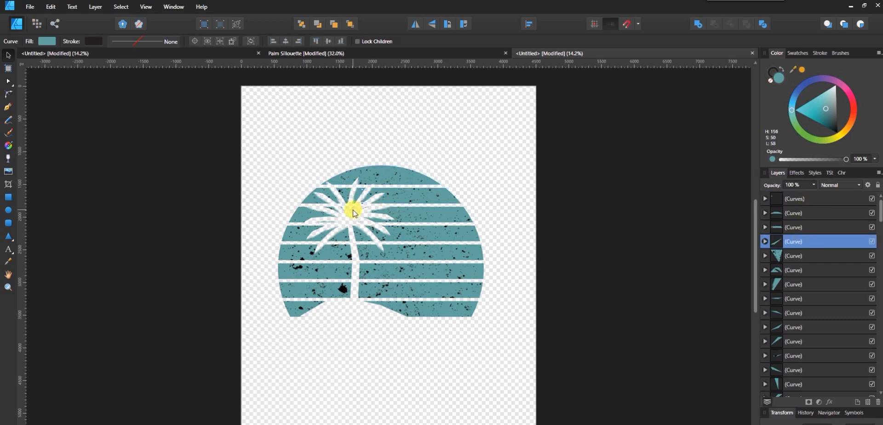
pyautogui.click(313, 202)
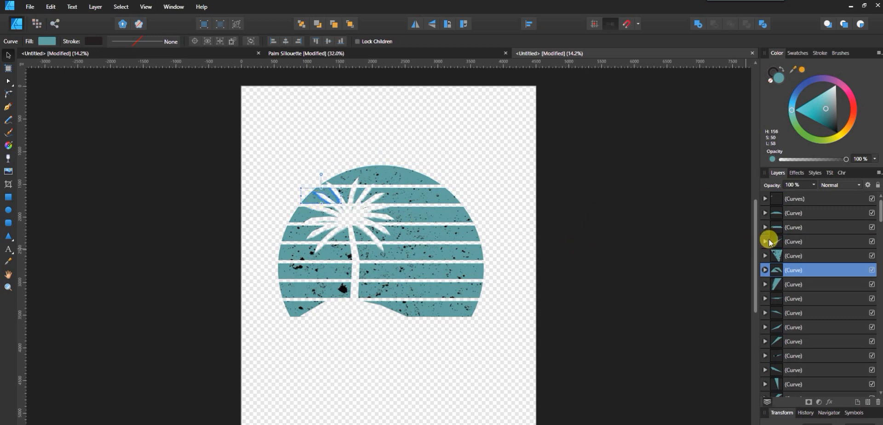
pyautogui.click(797, 214)
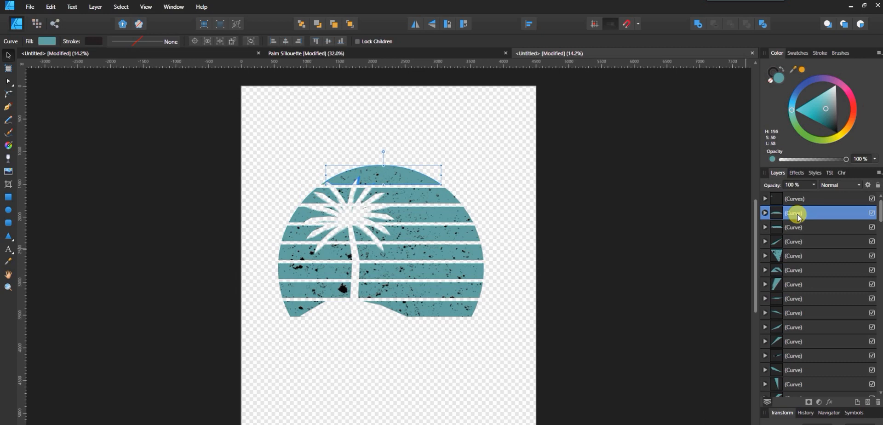
pyautogui.click(800, 198)
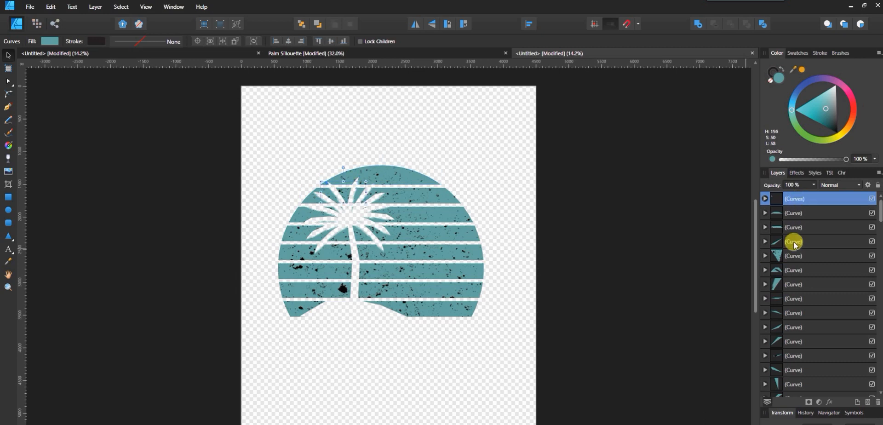
pyautogui.click(788, 270)
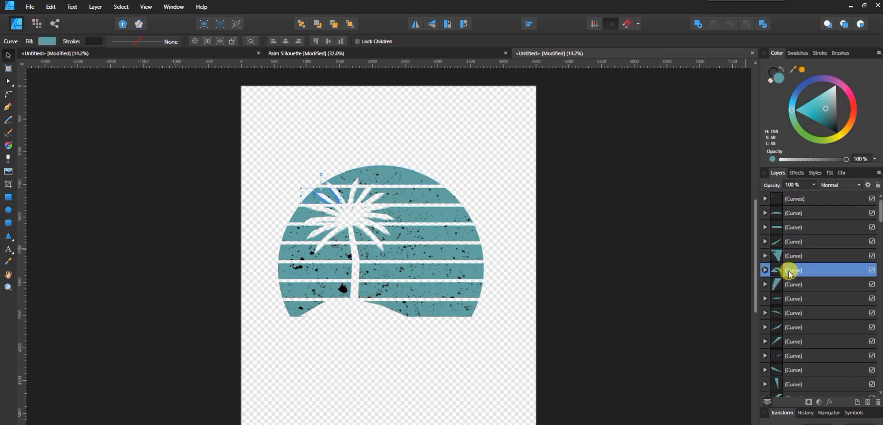
pyautogui.keyDown('ctrl'); pyautogui.click(800, 199); pyautogui.keyUp('ctrl')
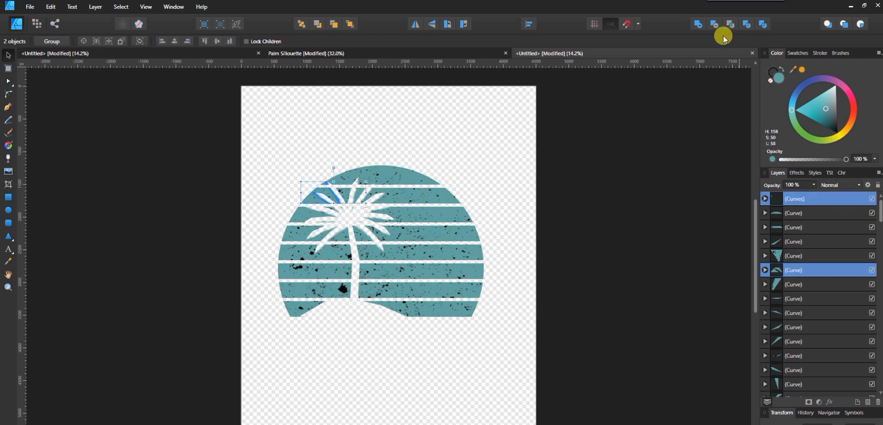
pyautogui.click(699, 23)
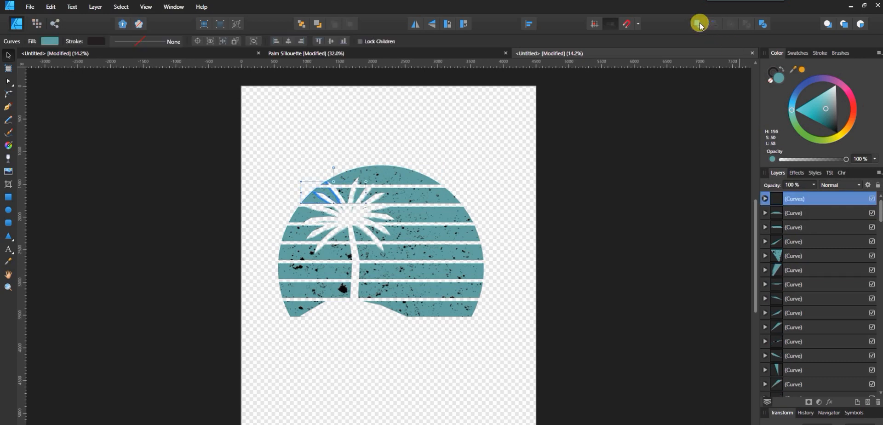
# Merge the long right-hand piece of the second bar into the combined upper bar shape
pyautogui.click(804, 212)
pyautogui.click(803, 226)
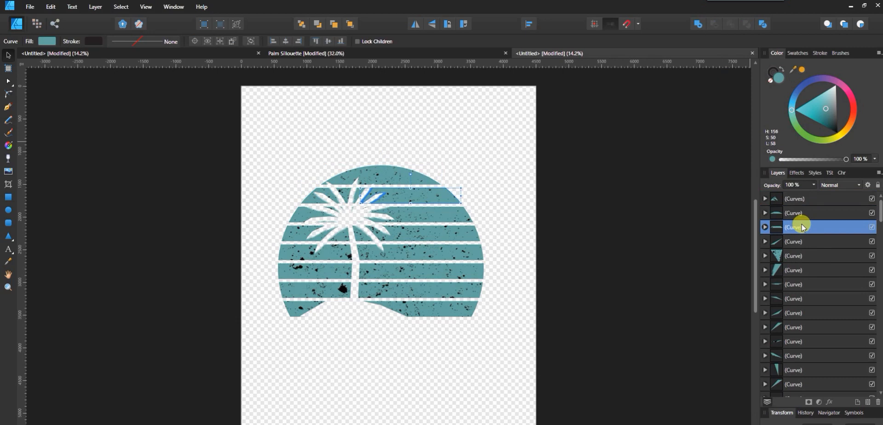
pyautogui.keyDown('ctrl'); pyautogui.click(798, 199); pyautogui.keyUp('ctrl')
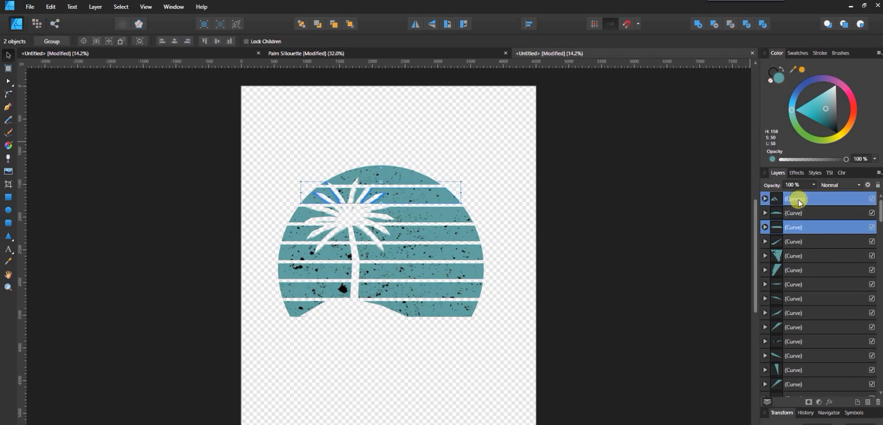
pyautogui.click(699, 24)
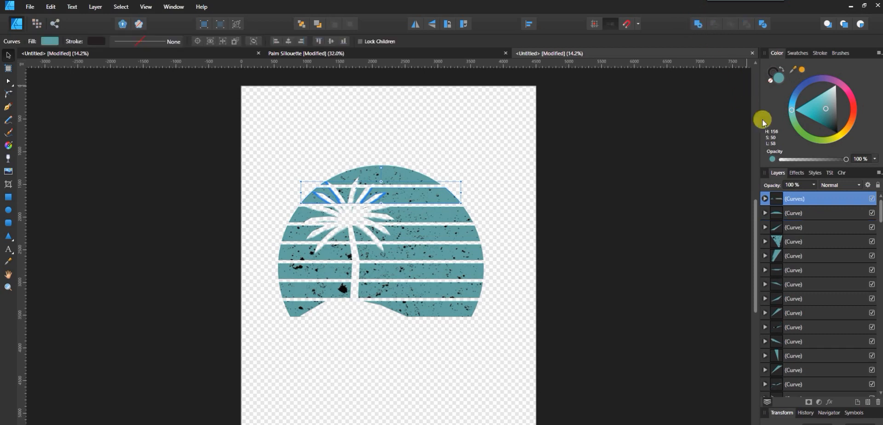
# Examine which pieces of the top two bars the first two curve layers contain, checking the combined second-bar shape around the fronds
pyautogui.click(803, 214)
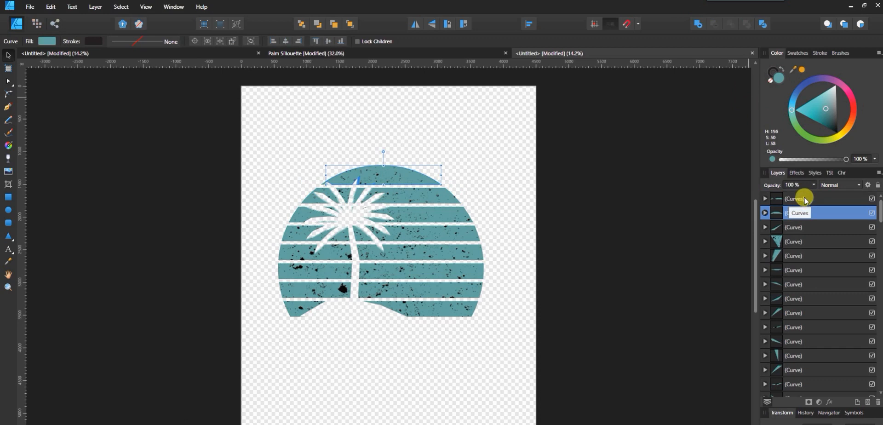
pyautogui.click(302, 180)
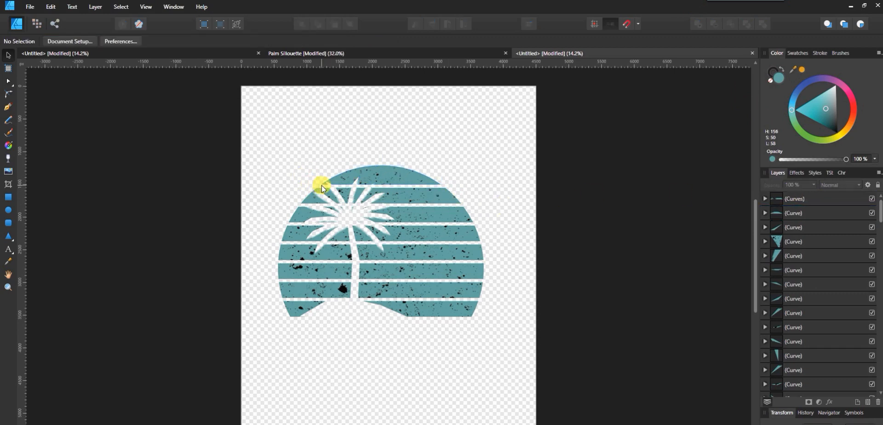
pyautogui.click(322, 185)
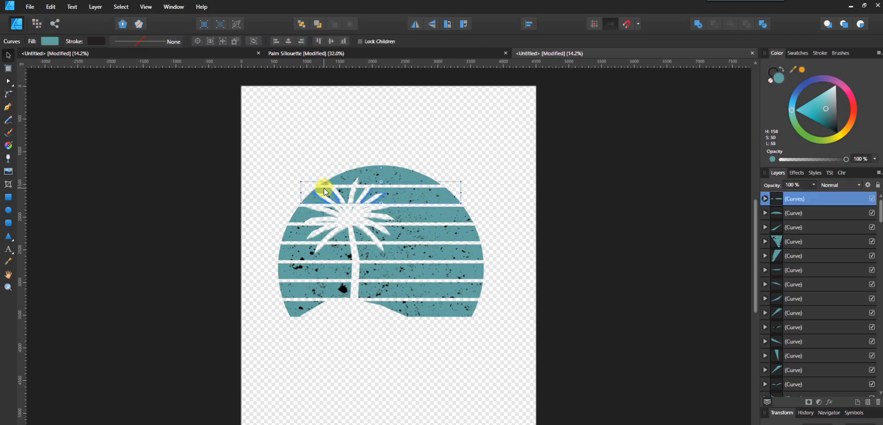
pyautogui.click(306, 170)
pyautogui.hotkey('ctrl', '+')
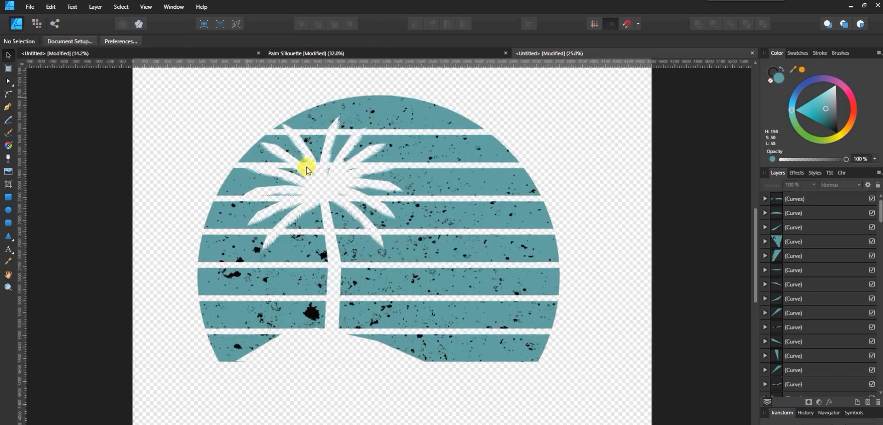
pyautogui.click(277, 126)
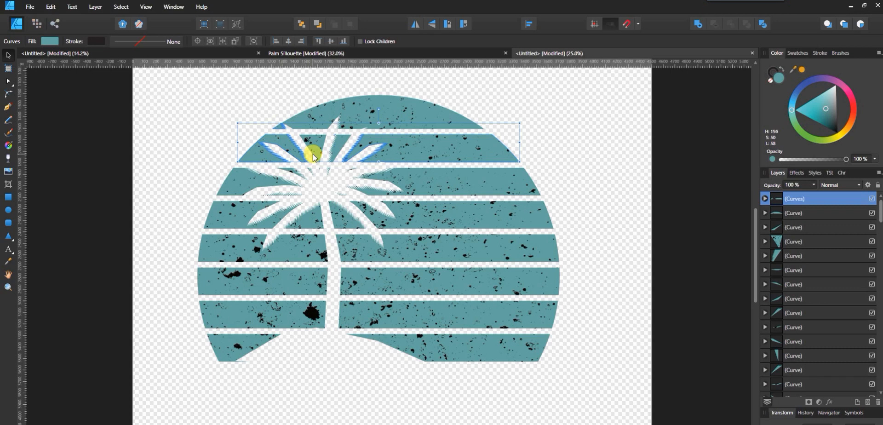
pyautogui.hotkey('ctrl', '-')
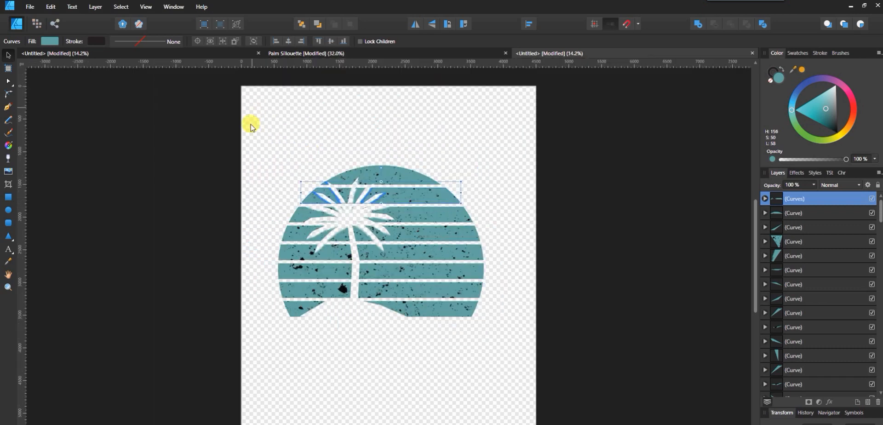
pyautogui.keyDown('shift'); pyautogui.click(809, 213); pyautogui.keyUp('shift')
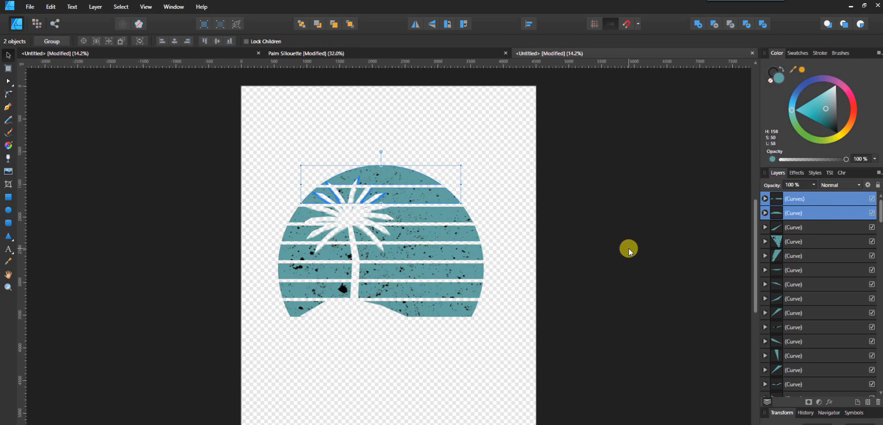
# Go through the curve layers below the first two one by one to identify the small pieces between the palm fronds
pyautogui.click(814, 229)
pyautogui.click(813, 242)
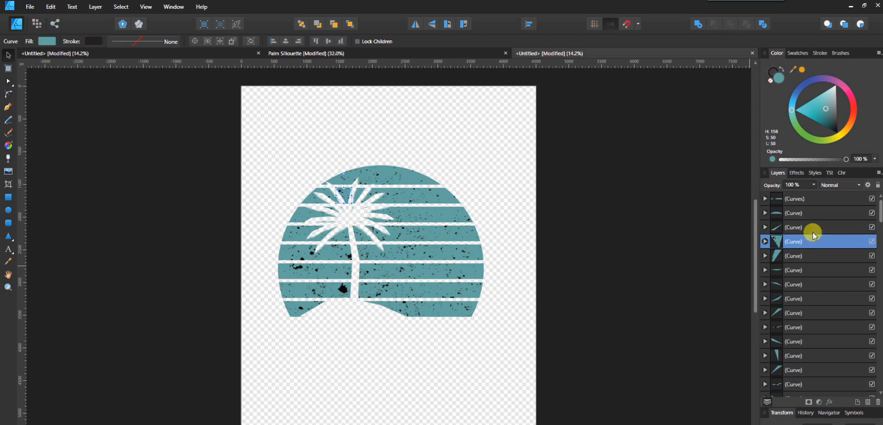
pyautogui.click(813, 231)
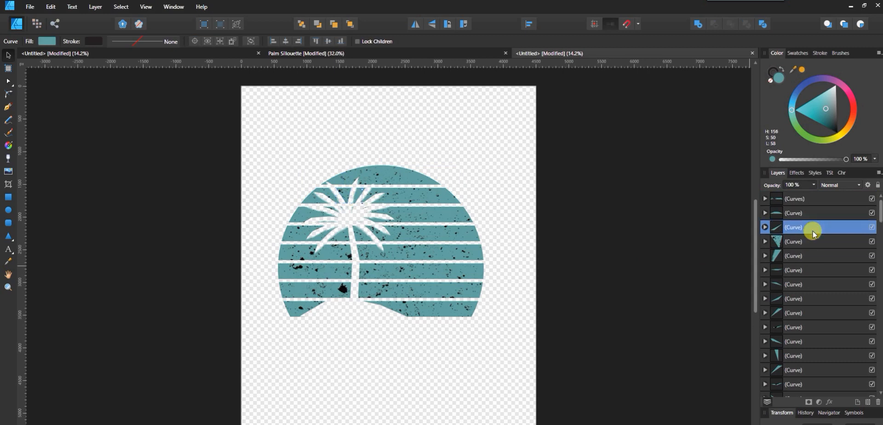
pyautogui.click(813, 240)
pyautogui.click(811, 255)
pyautogui.click(809, 270)
pyautogui.click(807, 284)
pyautogui.click(805, 299)
pyautogui.click(804, 313)
pyautogui.click(802, 327)
pyautogui.click(800, 341)
pyautogui.click(798, 356)
pyautogui.click(798, 370)
pyautogui.click(796, 384)
# Try to merge the run of small frond curves from the third layer down into one shape, and undo the merge
pyautogui.click(794, 226)
pyautogui.keyDown('shift'); pyautogui.click(812, 383); pyautogui.keyUp('shift')
pyautogui.click(698, 23)
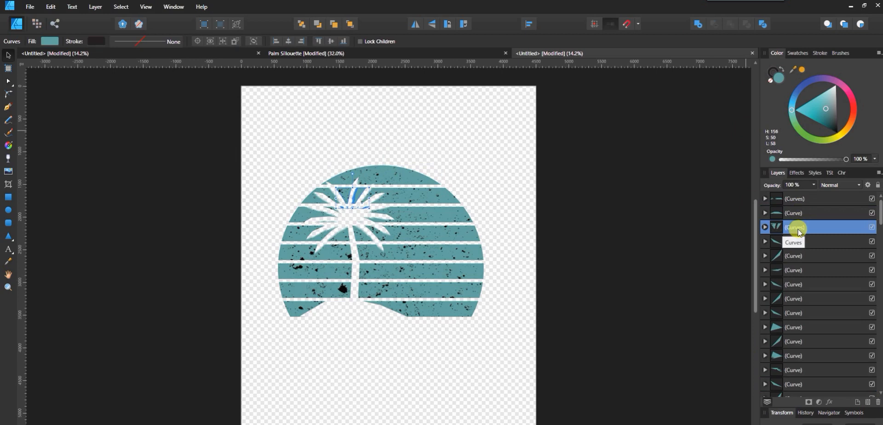
pyautogui.click(791, 199)
pyautogui.hotkey('ctrl', 'z')
# Merge the remaining small pieces between the upper fronds into the second bar's combined shape, and combine the frond pieces below likewise
pyautogui.click(361, 194)
pyautogui.click(343, 190)
pyautogui.doubleClick(359, 193)
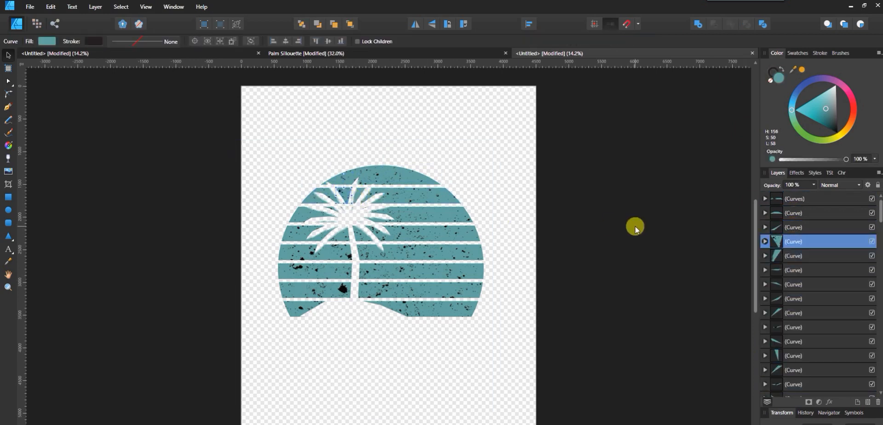
pyautogui.keyDown('ctrl'); pyautogui.click(800, 241); pyautogui.keyUp('ctrl')
pyautogui.keyDown('ctrl'); pyautogui.click(802, 199); pyautogui.keyUp('ctrl')
pyautogui.click(703, 23)
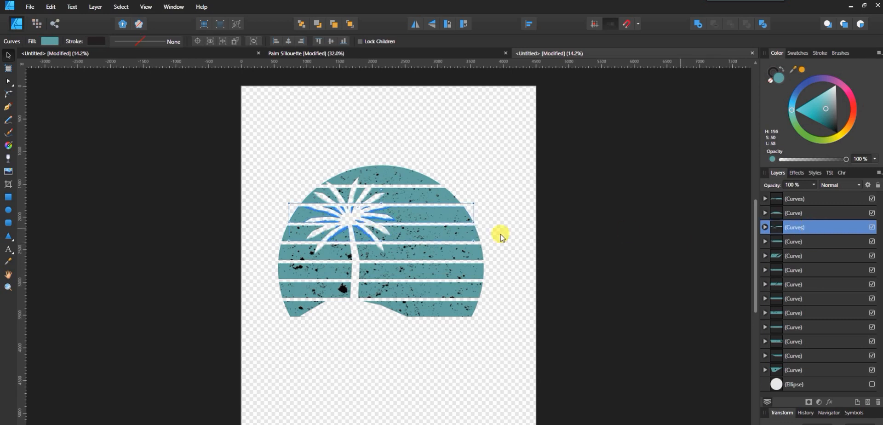
# Recolour the third and fourth bars pale yellow-green (H 65, S 47, L 66), sampling that colour for the fourth bar's left piece
pyautogui.keyDown('ctrl'); pyautogui.click(809, 242); pyautogui.keyUp('ctrl')
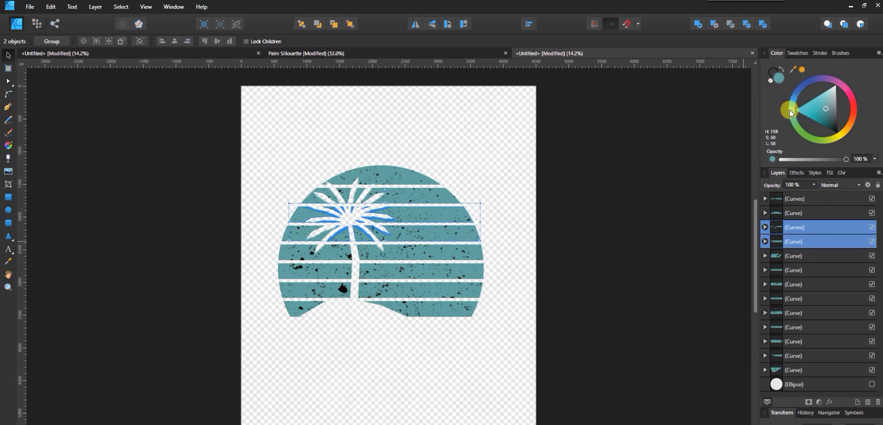
pyautogui.moveTo(791, 113); pyautogui.dragTo(839, 143)
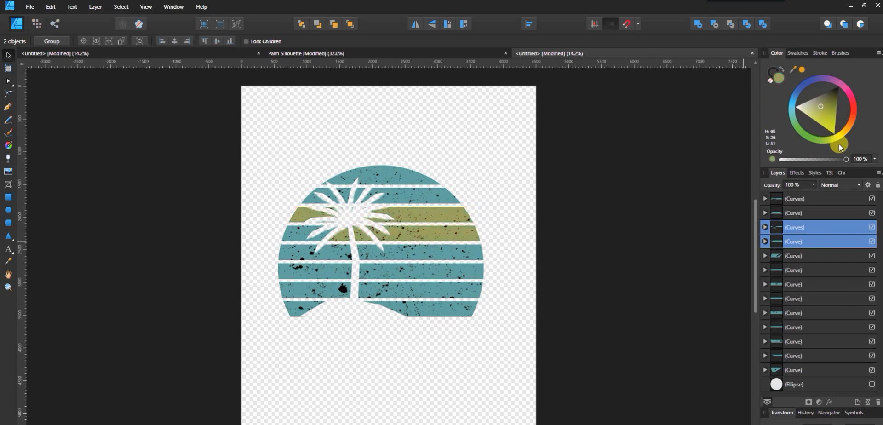
pyautogui.moveTo(823, 102)
pyautogui.mouseDown()
pyautogui.moveTo(811, 104)
pyautogui.moveTo(816, 112)
pyautogui.mouseUp()
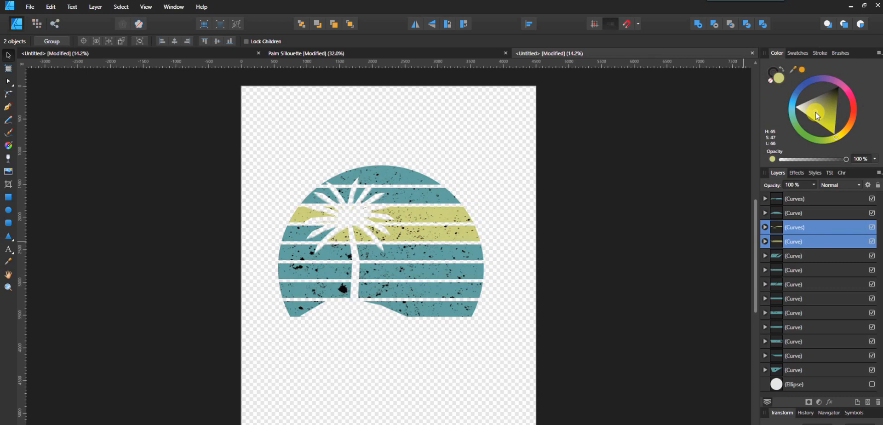
pyautogui.click(814, 257)
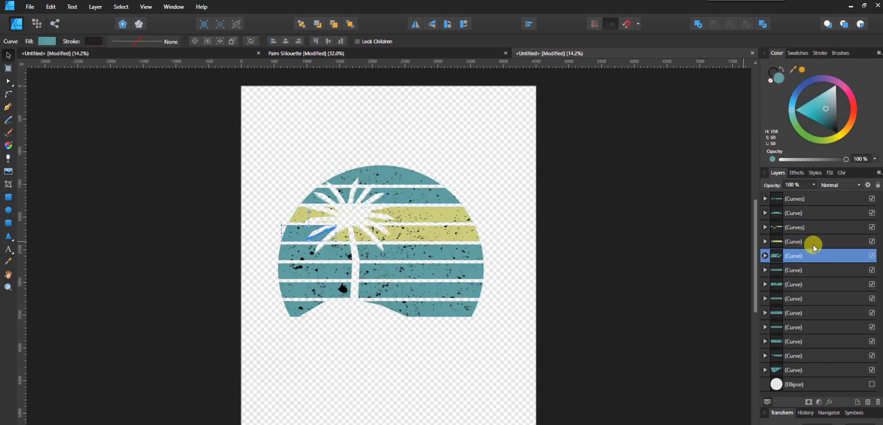
pyautogui.moveTo(792, 69); pyautogui.dragTo(441, 216)
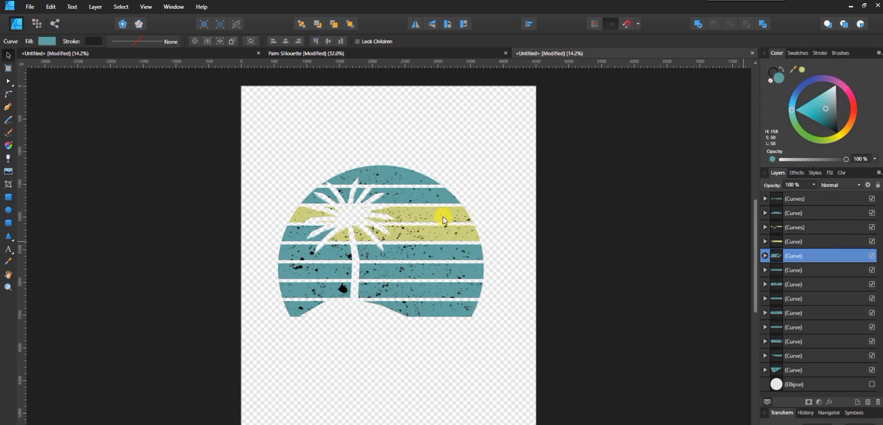
pyautogui.click(801, 70)
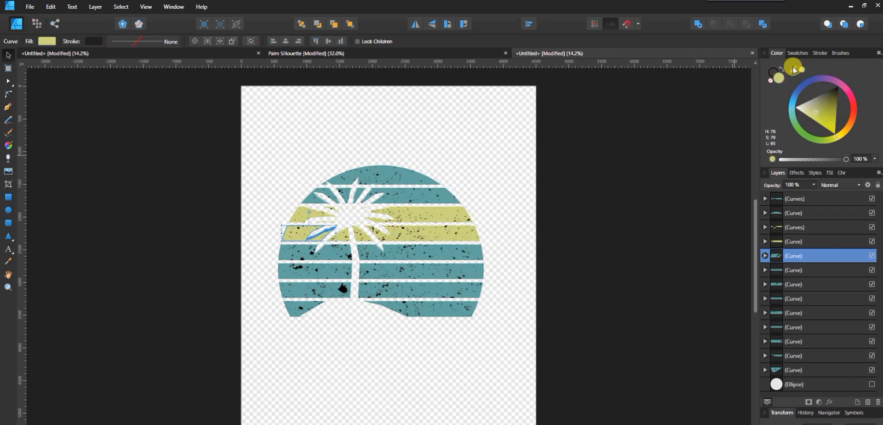
# Recolour the four curves of the fifth and sixth bars golden yellow (H 52, S 100, L 43)
pyautogui.click(810, 272)
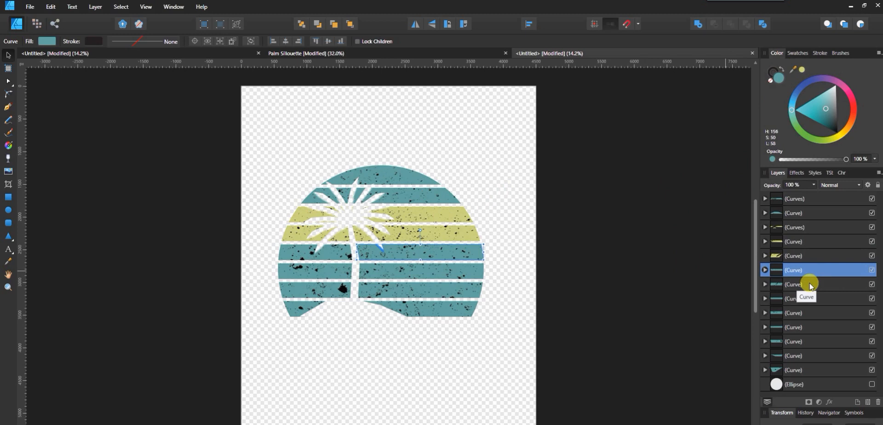
pyautogui.keyDown('shift'); pyautogui.click(808, 282); pyautogui.keyUp('shift')
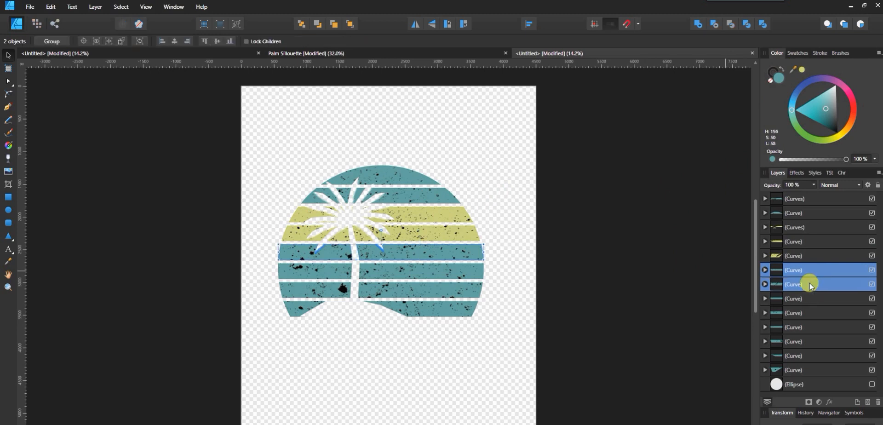
pyautogui.keyDown('shift'); pyautogui.click(808, 297); pyautogui.keyUp('shift')
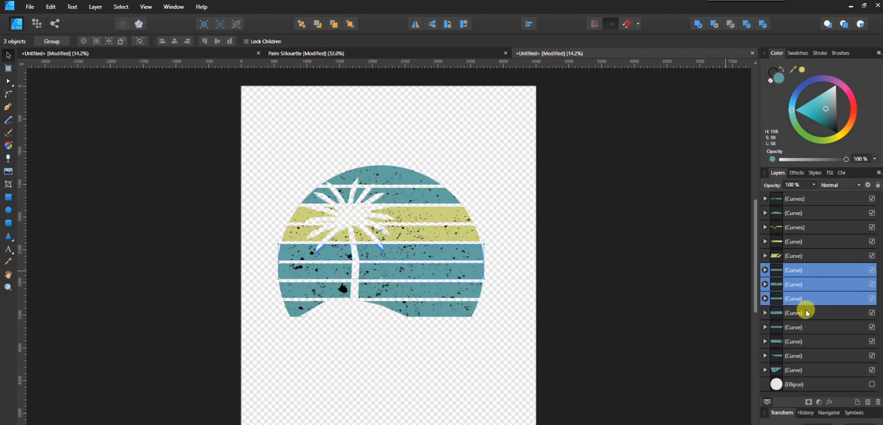
pyautogui.keyDown('shift'); pyautogui.click(805, 313); pyautogui.keyUp('shift')
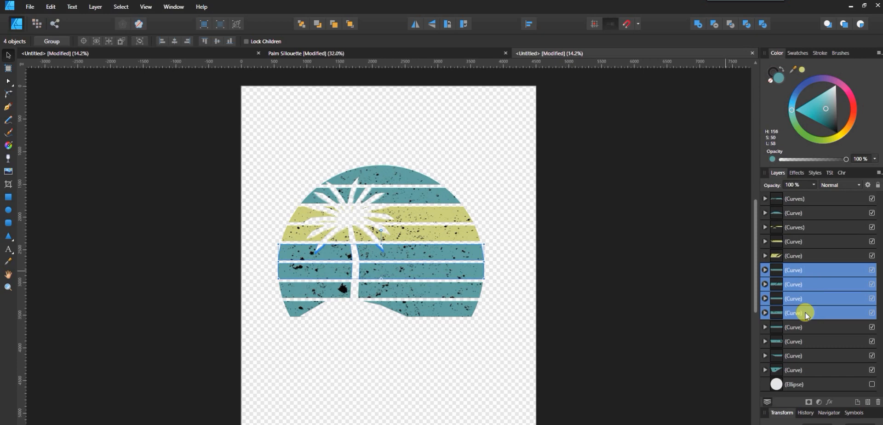
pyautogui.moveTo(789, 138)
pyautogui.mouseDown()
pyautogui.moveTo(821, 153)
pyautogui.moveTo(849, 145)
pyautogui.mouseUp()
pyautogui.moveTo(821, 103); pyautogui.dragTo(840, 124)
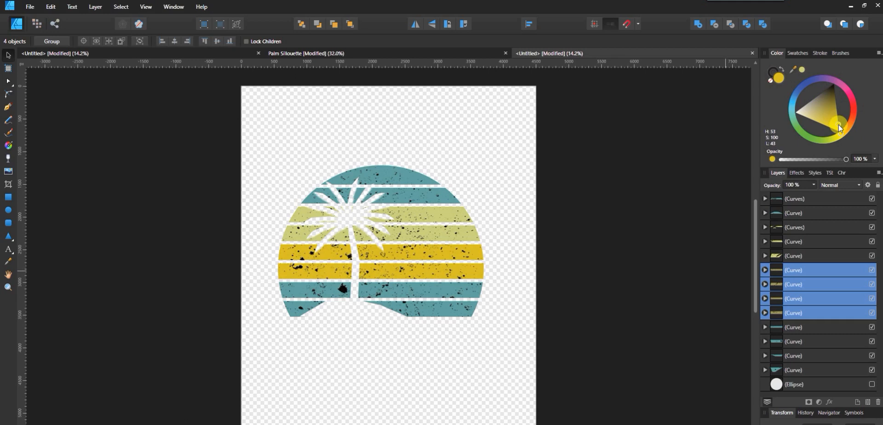
pyautogui.moveTo(843, 139); pyautogui.dragTo(841, 133)
pyautogui.click(843, 134)
pyautogui.moveTo(851, 160); pyautogui.dragTo(840, 153)
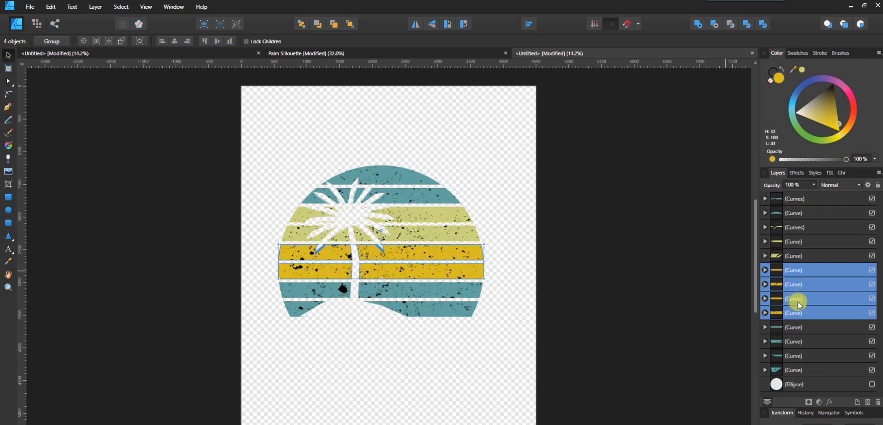
# Recolour the four curves of the two lowest bars orange (H 31, S 100, L 40)
pyautogui.click(821, 328)
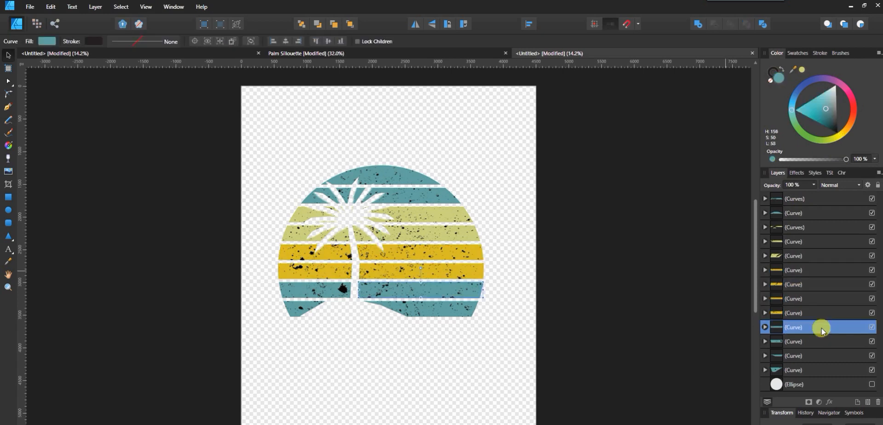
pyautogui.keyDown('shift'); pyautogui.click(816, 370); pyautogui.keyUp('shift')
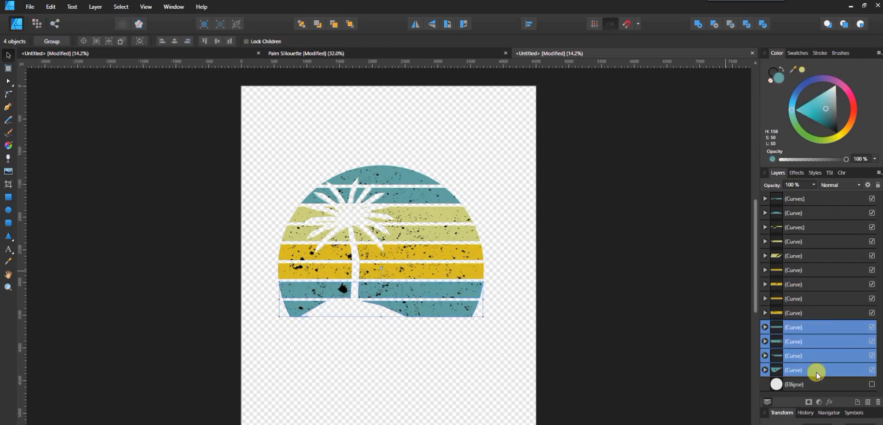
pyautogui.moveTo(827, 139); pyautogui.dragTo(851, 132)
pyautogui.moveTo(822, 108); pyautogui.dragTo(846, 127)
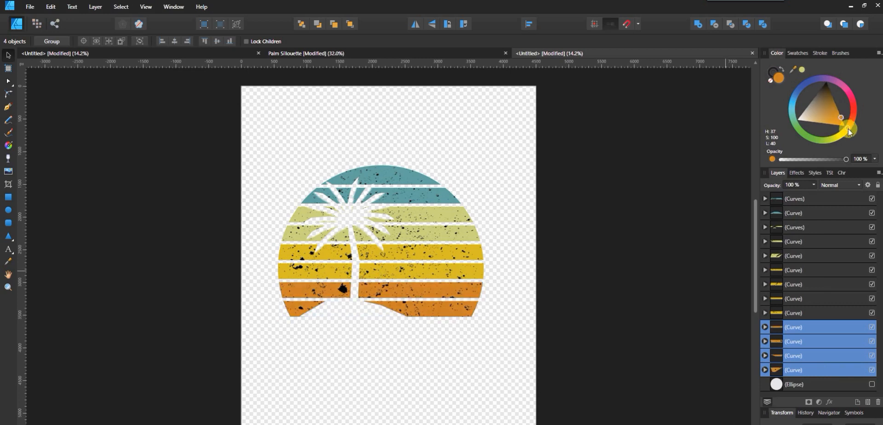
pyautogui.moveTo(849, 128); pyautogui.dragTo(851, 126)
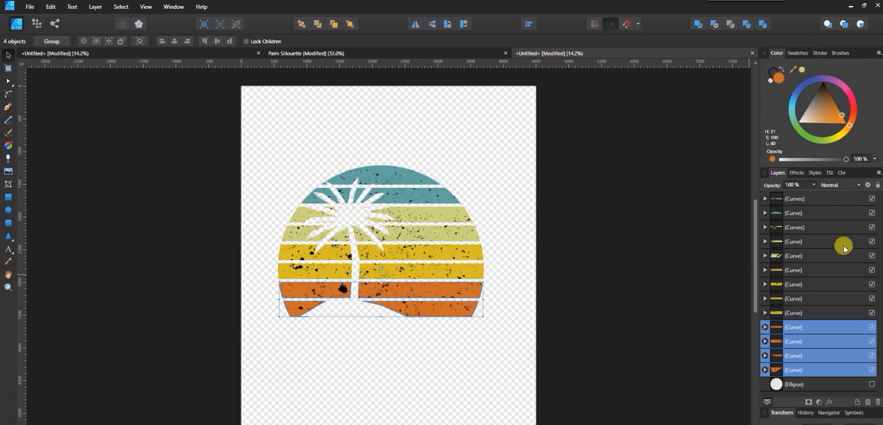
# Group all the coloured sunset curves, excluding the ellipse, then test-move the group and return it to its place
pyautogui.keyDown('shift'); pyautogui.click(818, 199); pyautogui.keyUp('shift')
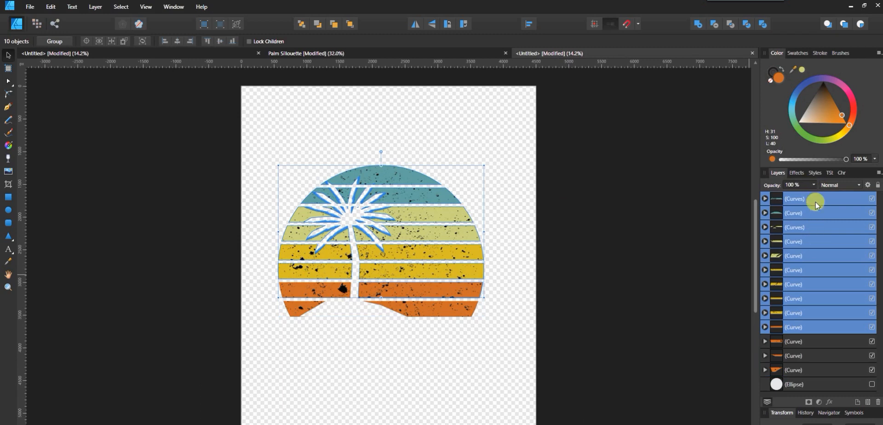
pyautogui.click(815, 201)
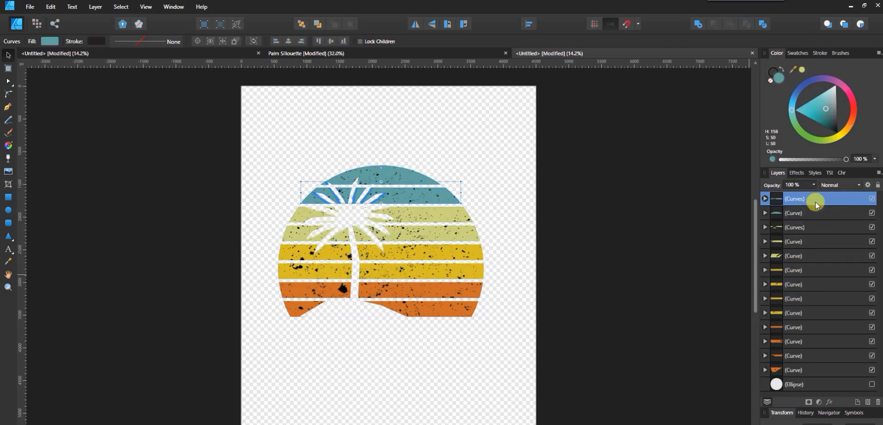
pyautogui.keyDown('shift'); pyautogui.click(813, 369); pyautogui.keyUp('shift')
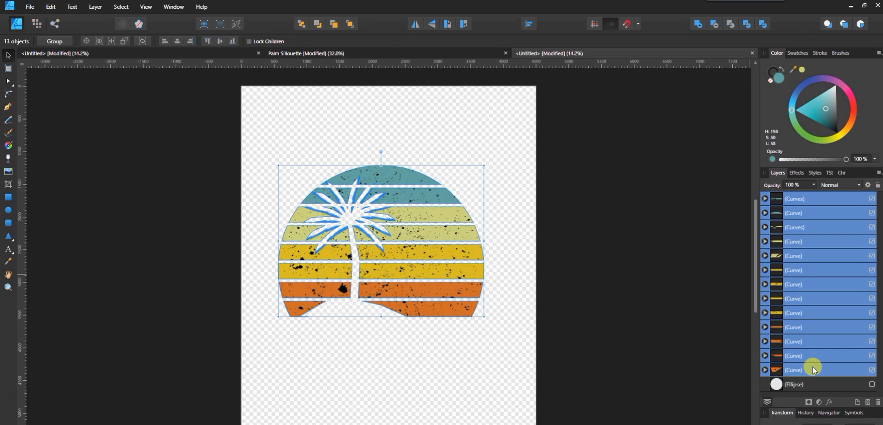
pyautogui.hotkey('ctrl', 'g')
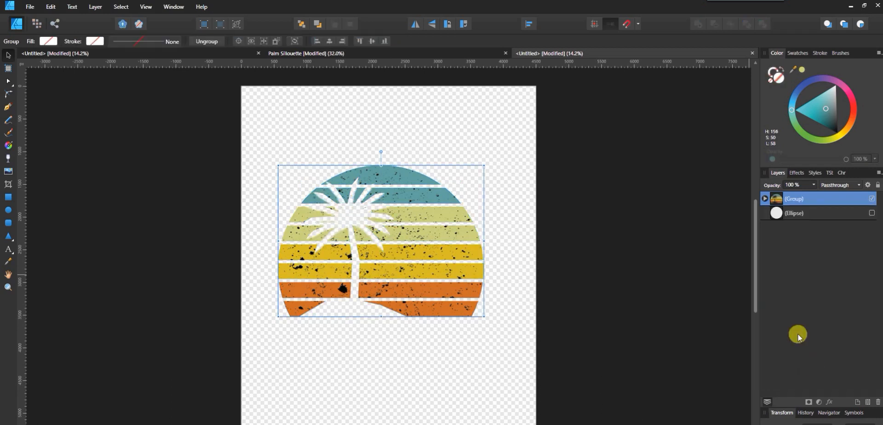
pyautogui.moveTo(432, 236)
pyautogui.mouseDown()
pyautogui.moveTo(483, 181)
pyautogui.moveTo(382, 252)
pyautogui.moveTo(454, 224)
pyautogui.moveTo(448, 236)
pyautogui.mouseUp()
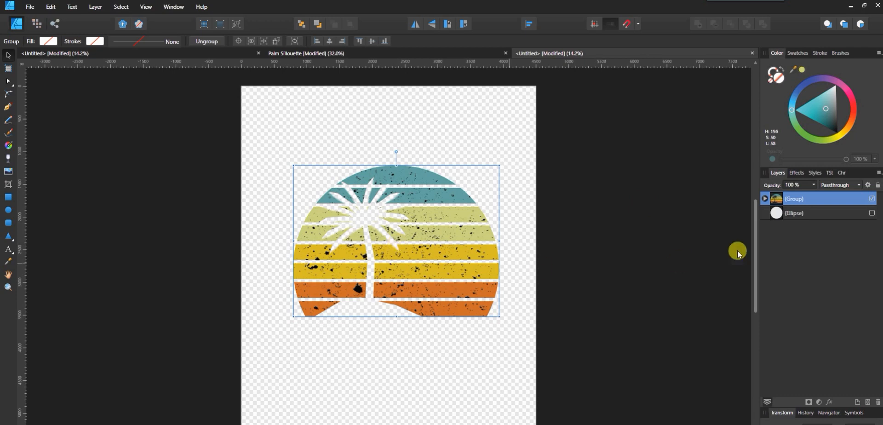
pyautogui.moveTo(423, 221)
pyautogui.mouseDown()
pyautogui.moveTo(416, 230)
pyautogui.moveTo(419, 212)
pyautogui.moveTo(412, 221)
pyautogui.moveTo(422, 231)
pyautogui.moveTo(416, 226)
pyautogui.mouseUp()
# Show the hidden ellipse behind the sunset and convert it into a text path starting on its upper-left edge
pyautogui.click(871, 214)
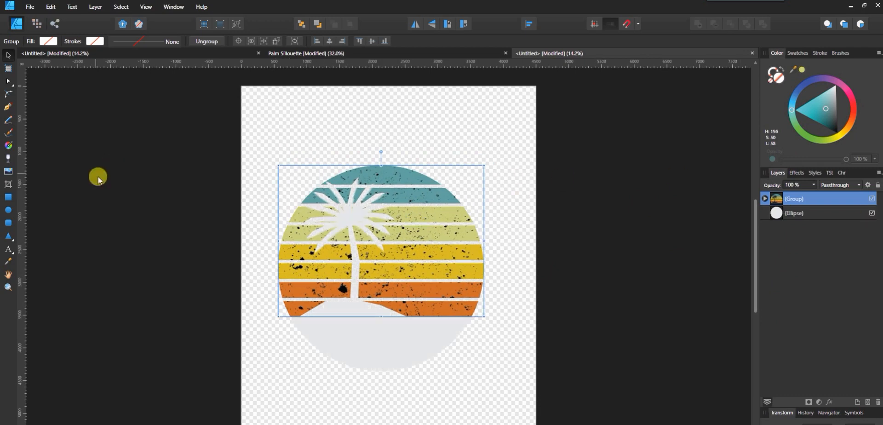
pyautogui.click(8, 249)
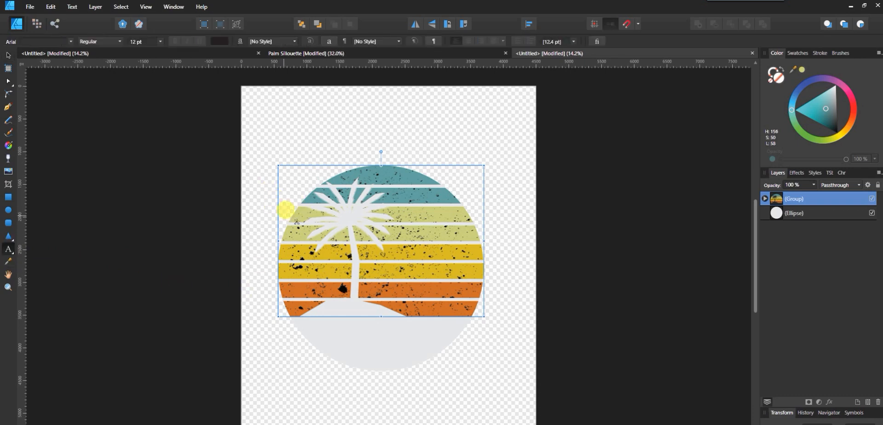
pyautogui.click(849, 213)
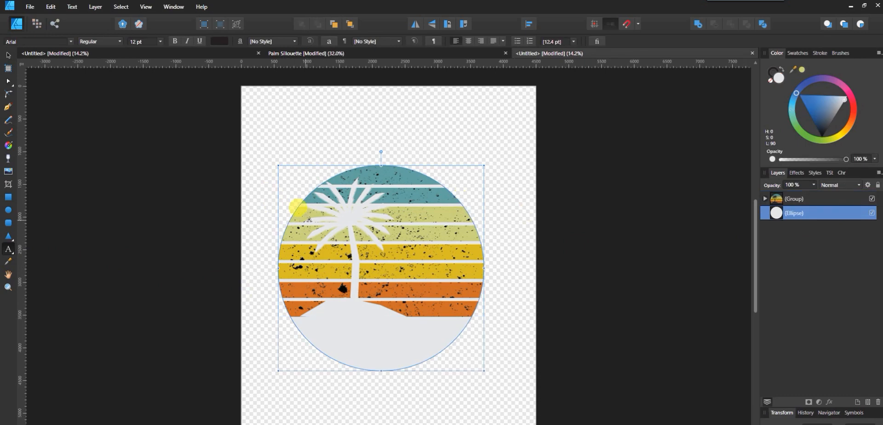
pyautogui.click(285, 223)
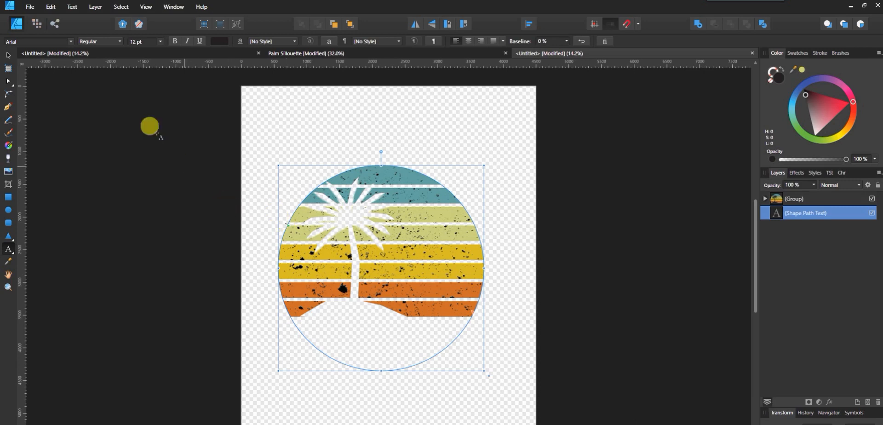
# Set the path text's font to War is Over at 150 pt
pyautogui.click(49, 42)
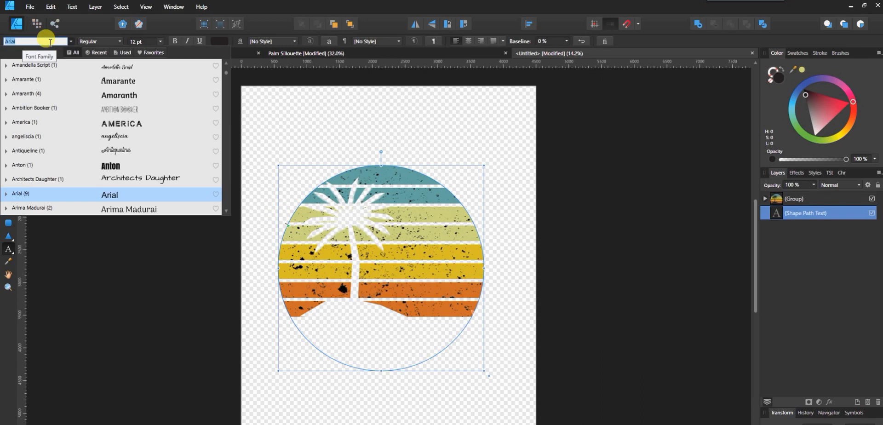
pyautogui.write('War')
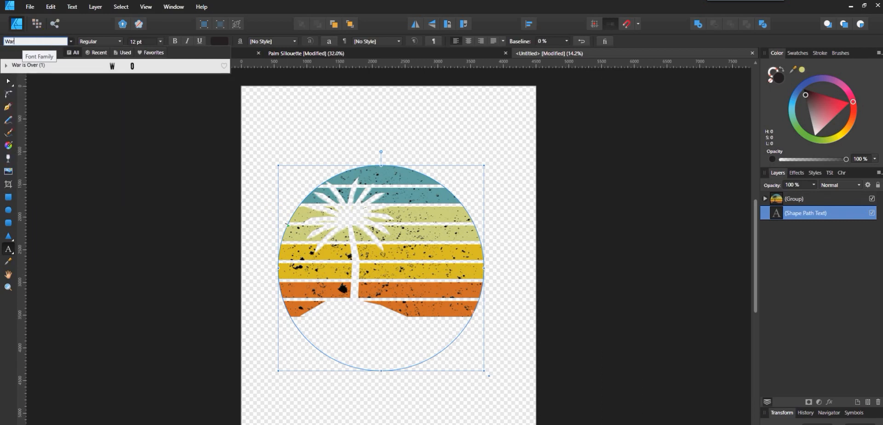
pyautogui.click(59, 65)
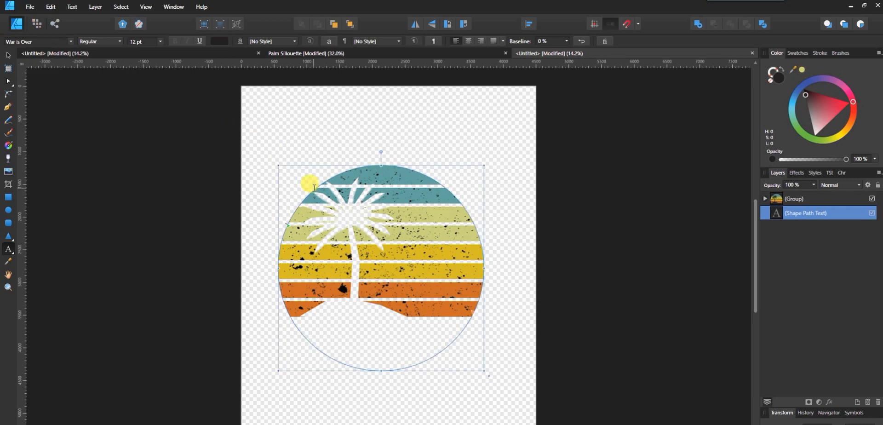
pyautogui.click(133, 42)
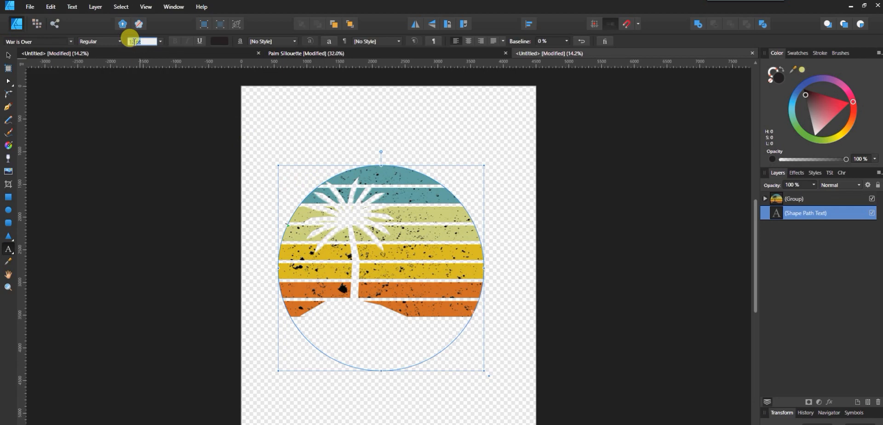
pyautogui.write('150')
pyautogui.press('Return')
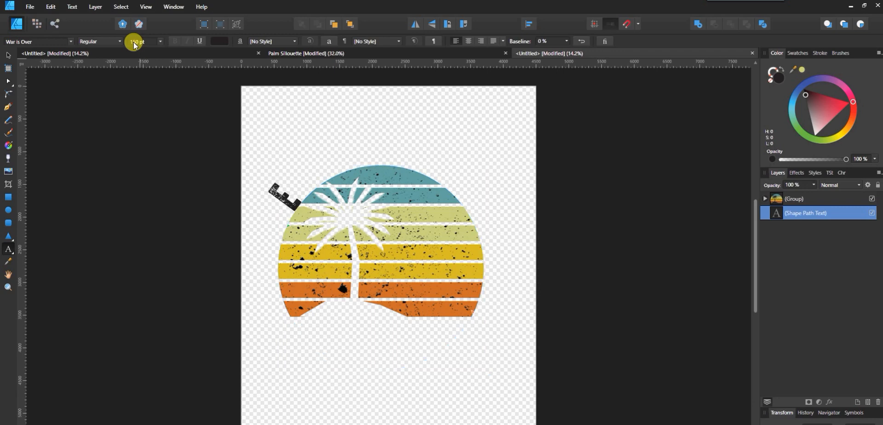
# Enter RETIRED 2020 as the curved text over the top of the sunset
pyautogui.write('RET')
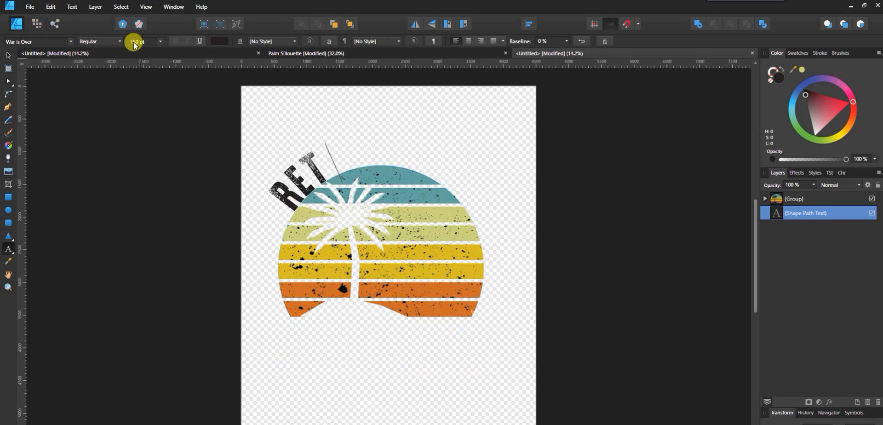
pyautogui.write('IRED 2020')
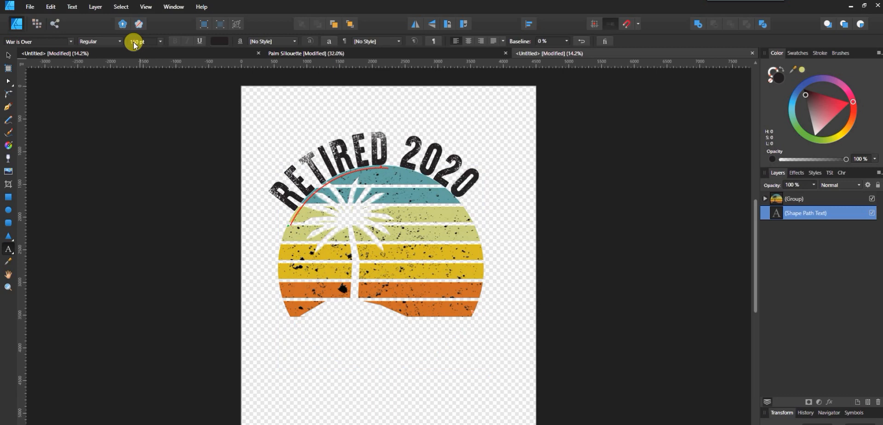
pyautogui.press('Escape')
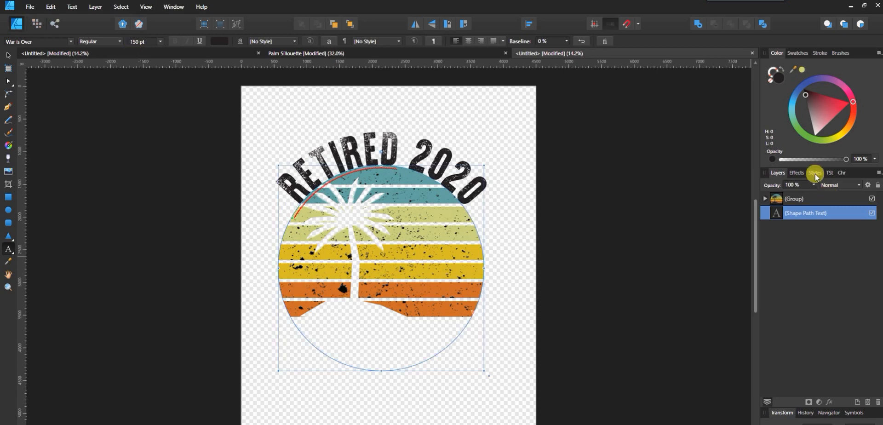
# Set the tracking of the curved RETIRED 2020 text to 40 ‰ and slide its start point slightly back along the circle to centre it
pyautogui.click(839, 174)
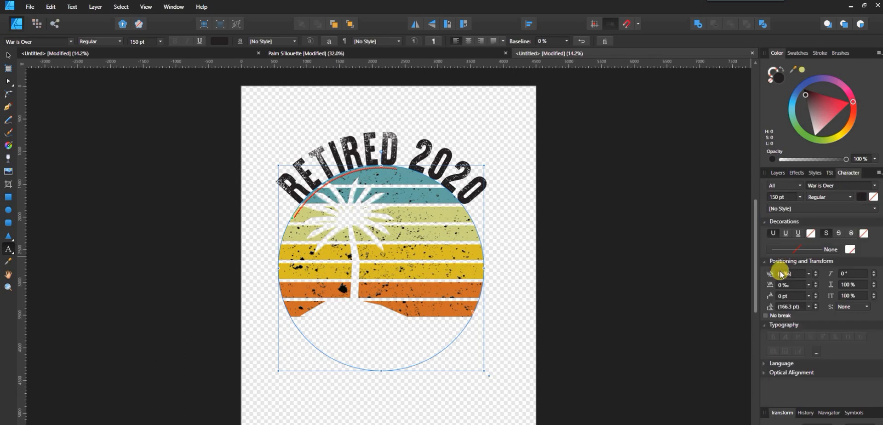
pyautogui.click(804, 286)
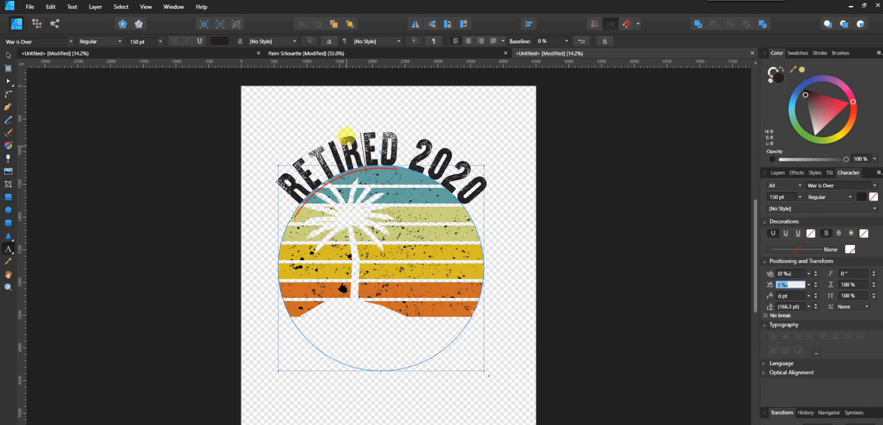
pyautogui.tripleClick(362, 139)
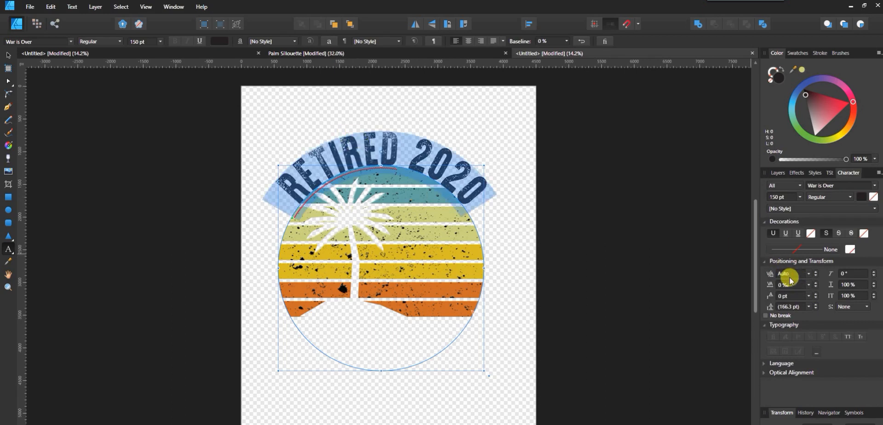
pyautogui.click(805, 285)
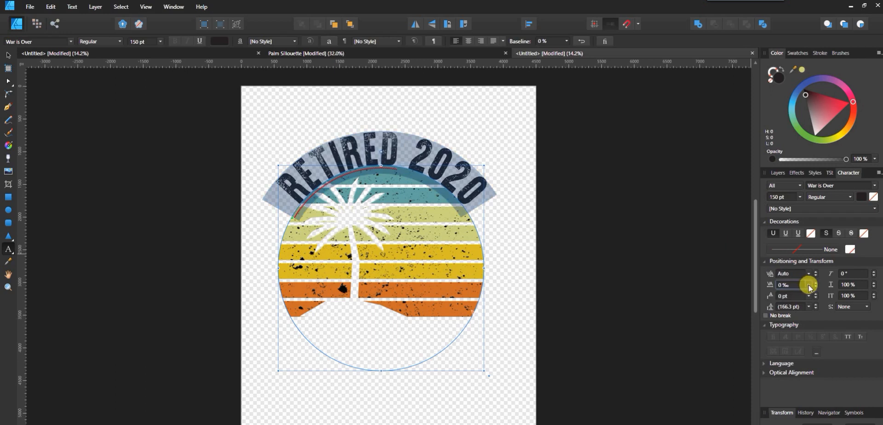
pyautogui.click(808, 285)
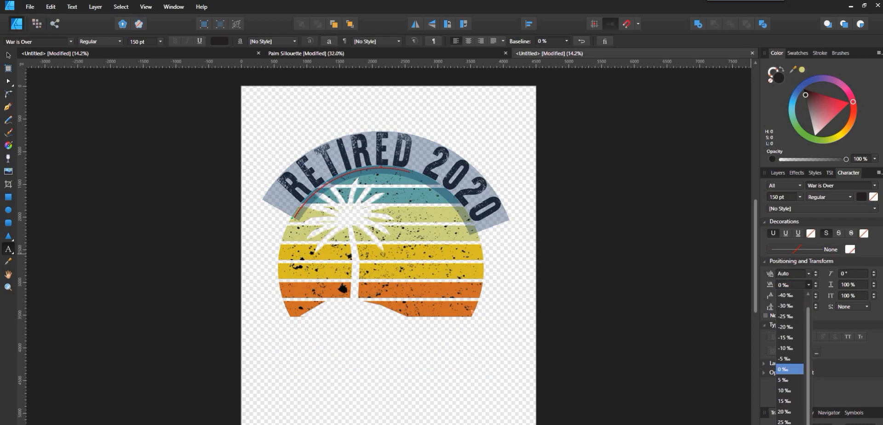
pyautogui.click(785, 424)
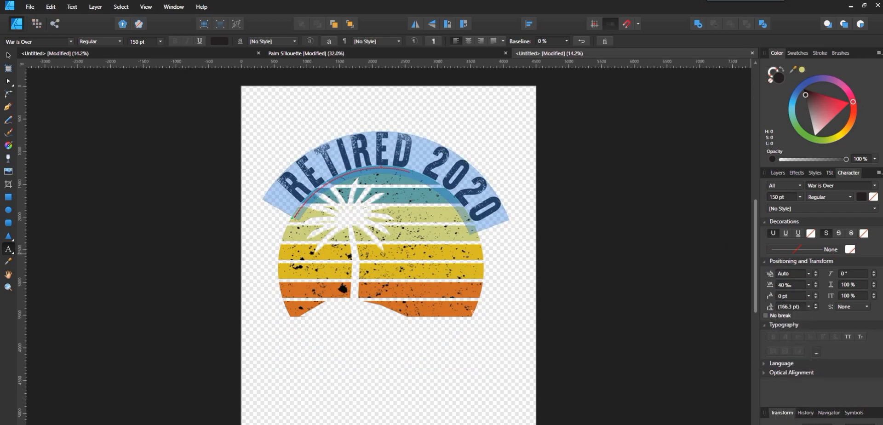
pyautogui.click(289, 183)
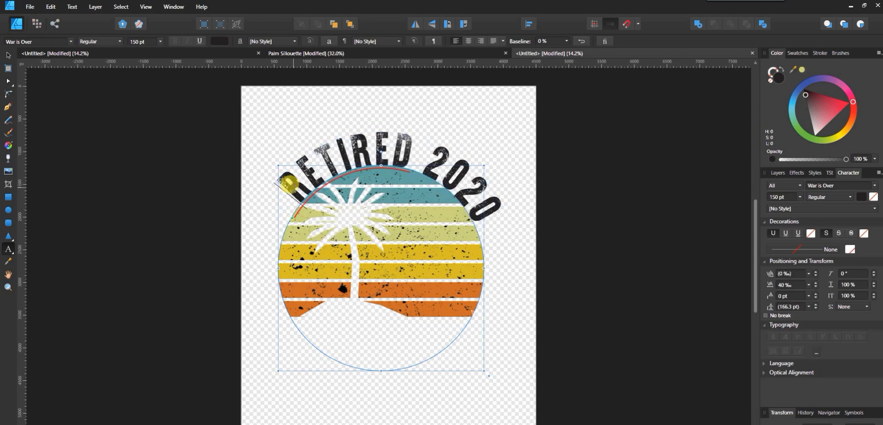
pyautogui.moveTo(296, 224); pyautogui.dragTo(288, 225)
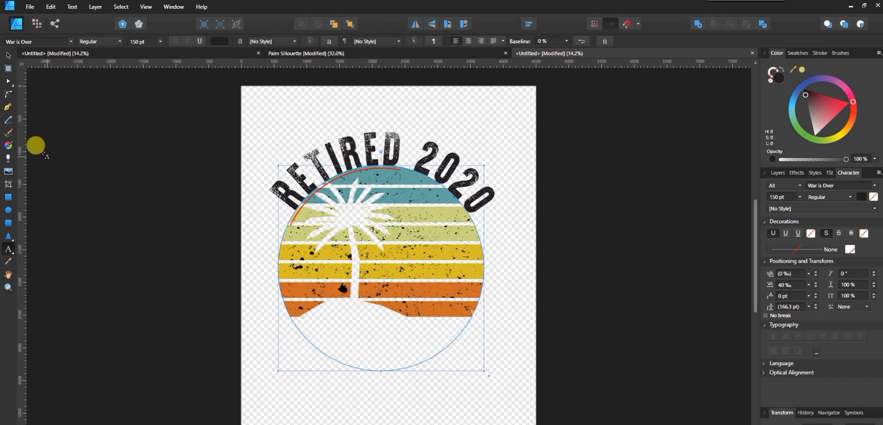
# Move the curved RETIRED 2020 text straight up a little to leave a small gap above the sunset
pyautogui.click(8, 55)
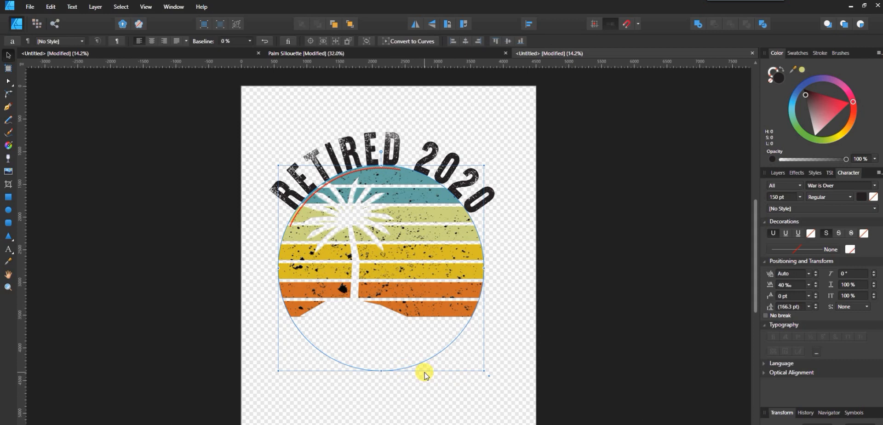
pyautogui.moveTo(424, 373); pyautogui.dragTo(425, 369)
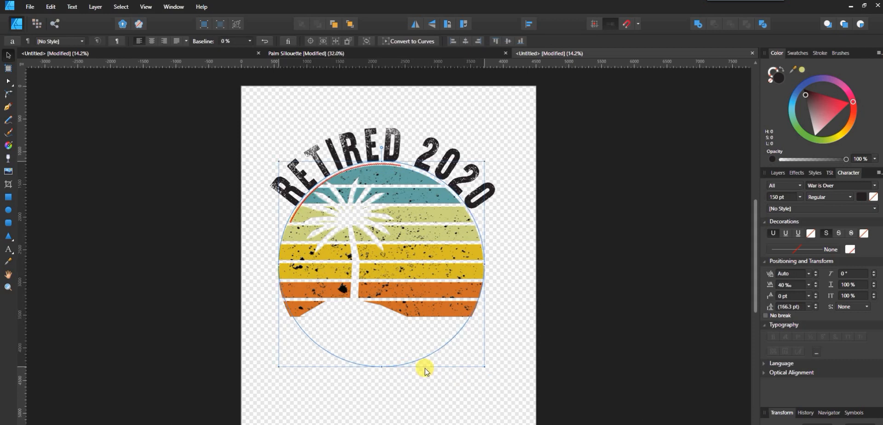
pyautogui.hotkey('ctrl', 'z')
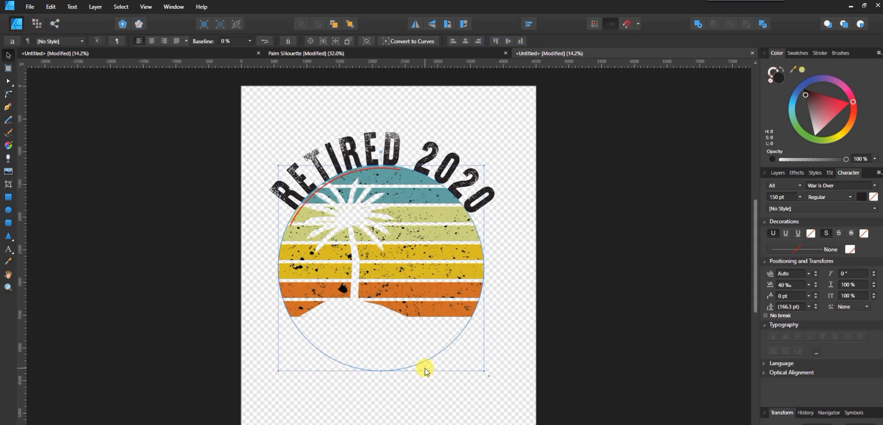
pyautogui.moveTo(425, 372); pyautogui.dragTo(426, 365)
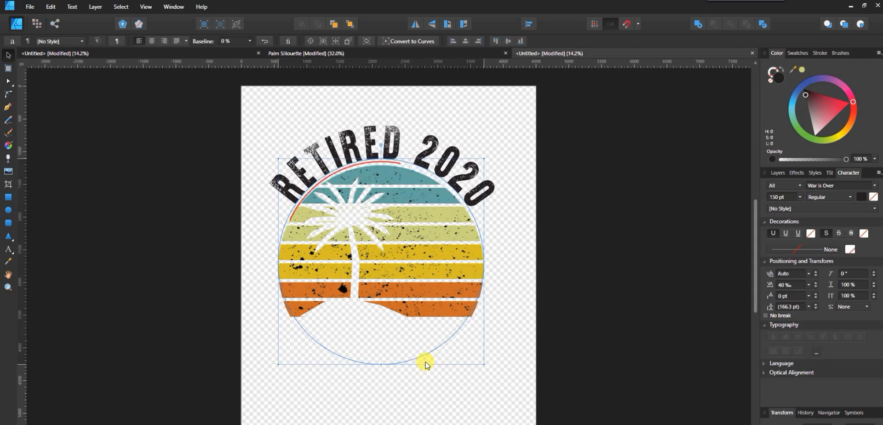
pyautogui.moveTo(425, 361); pyautogui.dragTo(425, 359)
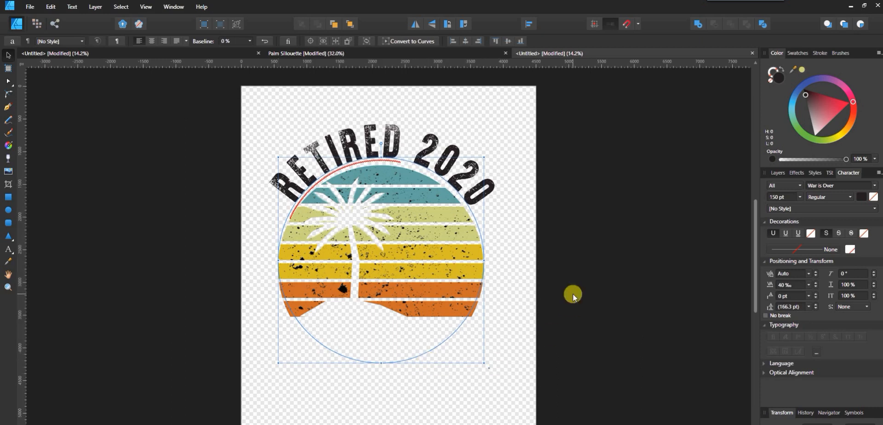
# Select the sunset group together with the curved text and move both straight up near the page's top edge
pyautogui.click(774, 173)
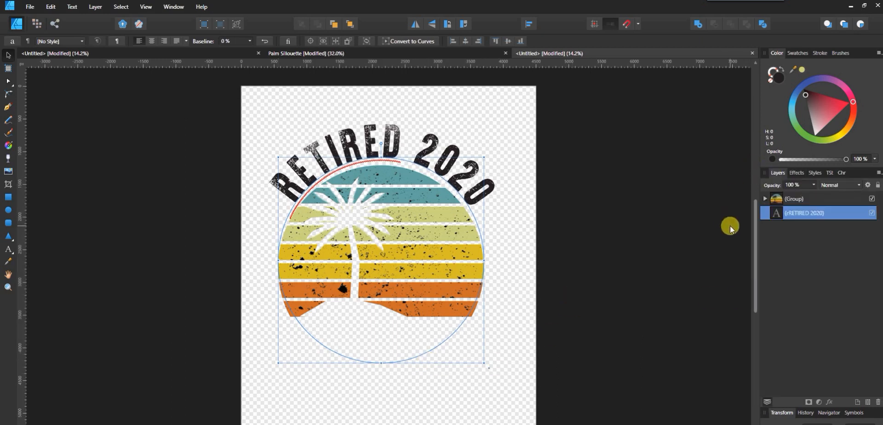
pyautogui.keyDown('shift'); pyautogui.click(801, 201); pyautogui.keyUp('shift')
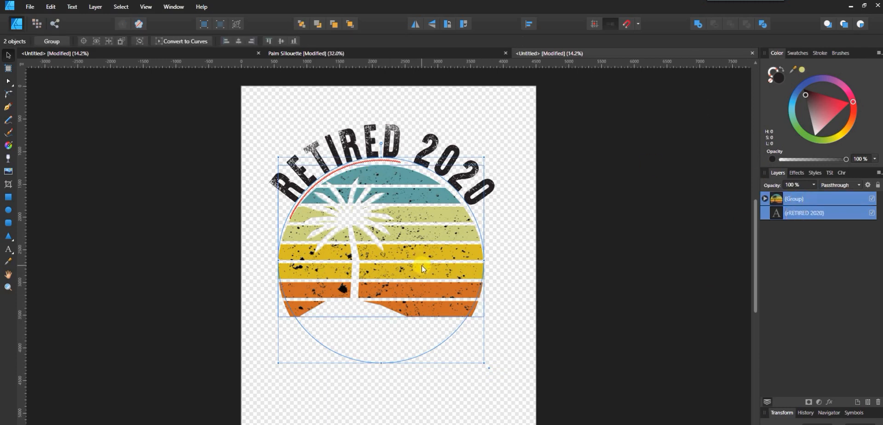
pyautogui.moveTo(423, 269); pyautogui.dragTo(423, 237)
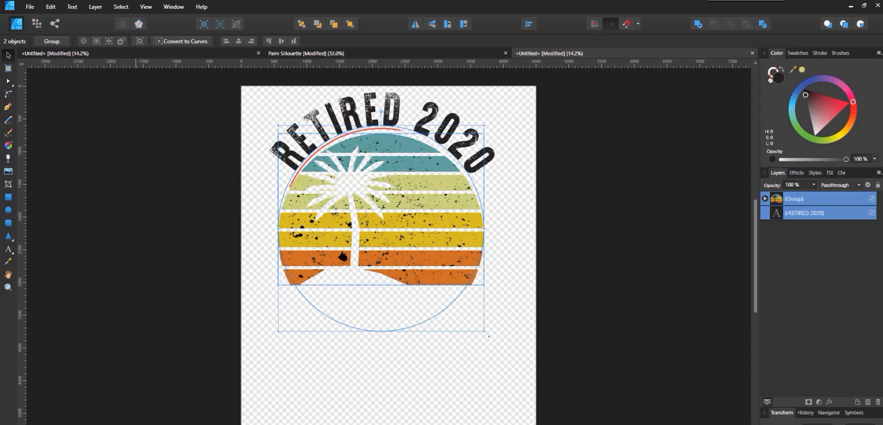
# Add the artistic text NOT MY PROBLEM below the sunset in War is Over at 150 pt
pyautogui.click(9, 249)
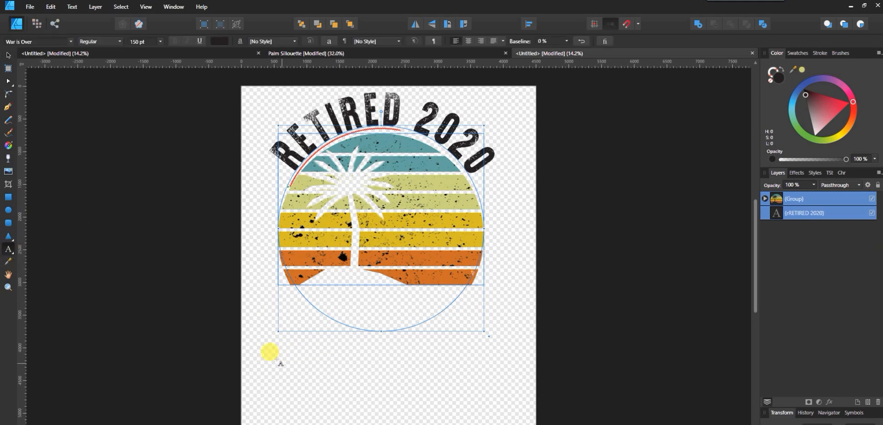
pyautogui.click(270, 354)
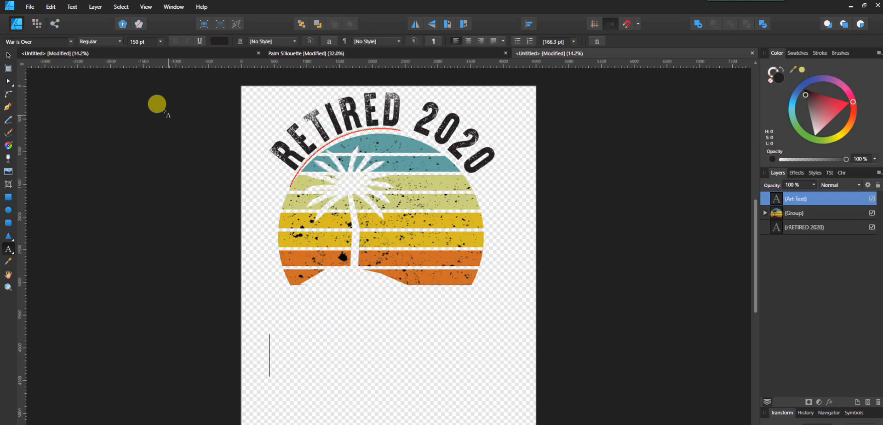
pyautogui.write('NO')
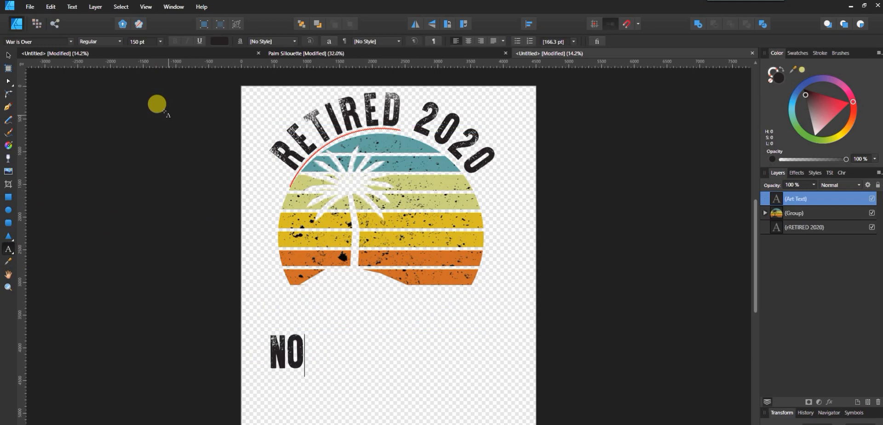
pyautogui.write('T MY PROBLEM')
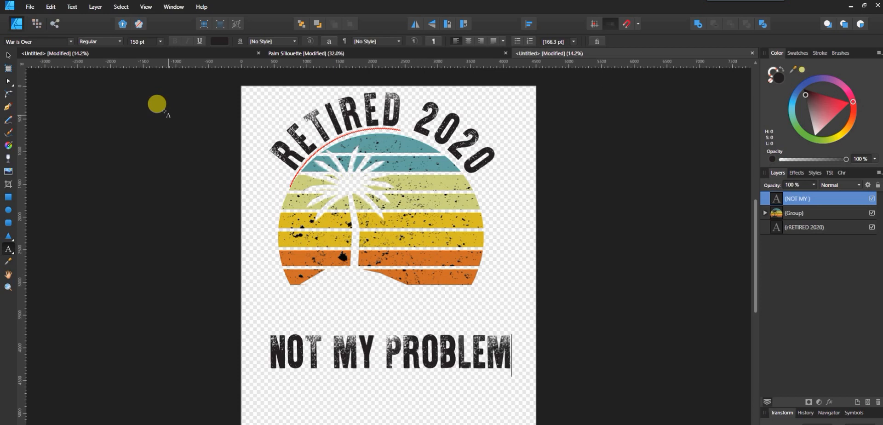
pyautogui.press('Escape')
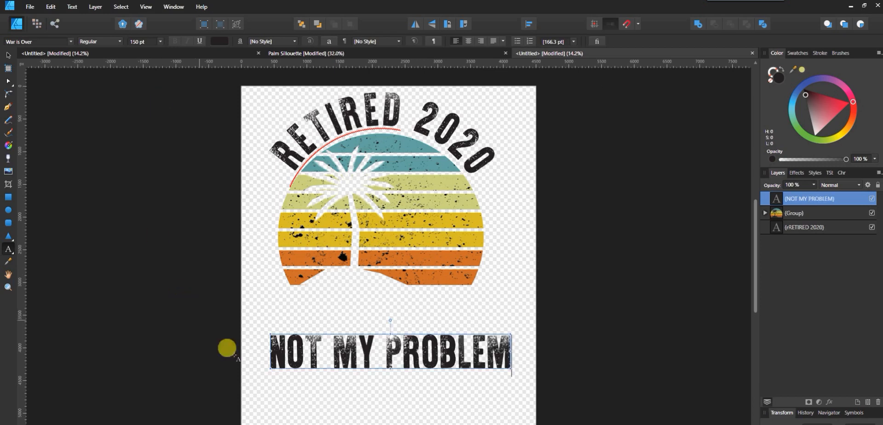
# Add ANYMORE as a separate artistic text line beneath NOT MY PROBLEM
pyautogui.click(278, 408)
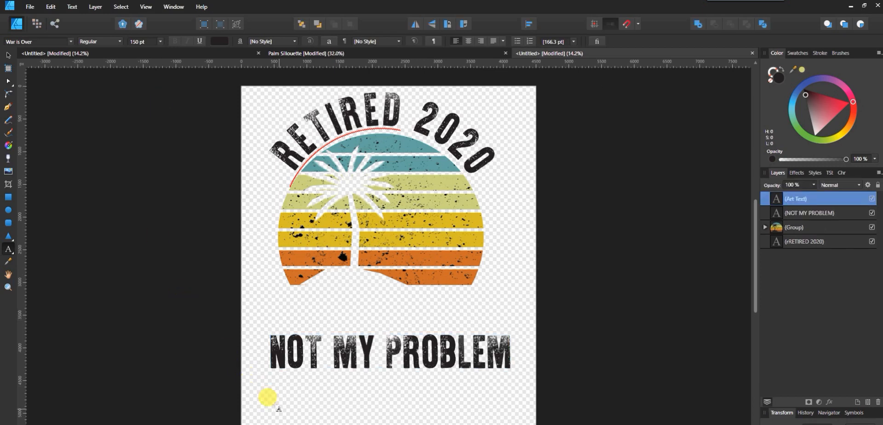
pyautogui.write('ANYMORE')
pyautogui.press('Escape')
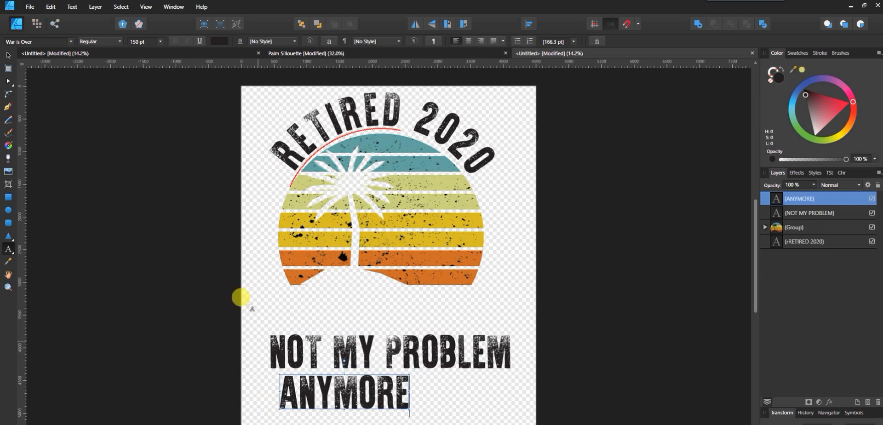
# Move NOT MY PROBLEM up close beneath the sunset and place ANYMORE centred just below it
pyautogui.click(7, 56)
pyautogui.moveTo(428, 354); pyautogui.dragTo(409, 318)
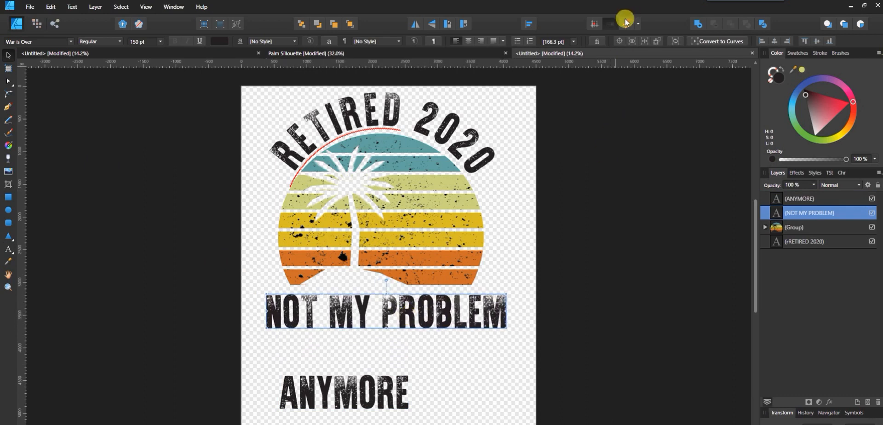
pyautogui.moveTo(404, 317); pyautogui.dragTo(396, 314)
pyautogui.moveTo(365, 397); pyautogui.dragTo(403, 360)
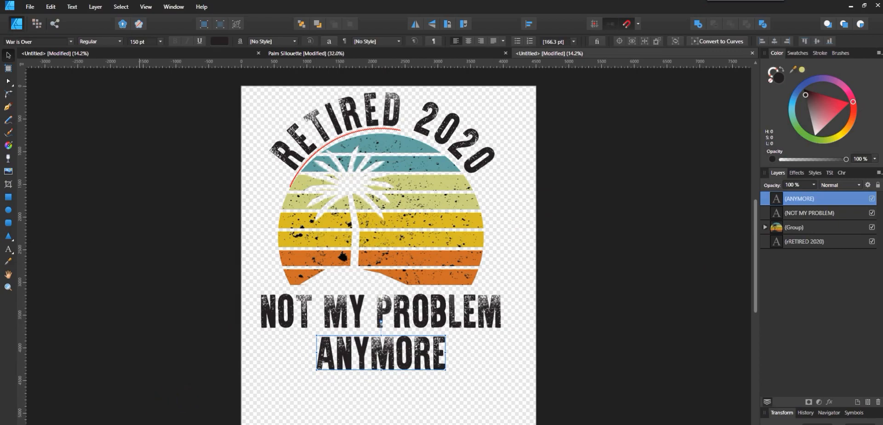
# Check the Amazon reference shirt's lettering and fill NOT MY PROBLEM, ANYMORE and RETIRED 2020 with the sampled pale yellow-green
pyautogui.hotkey('alt', 'Tab')
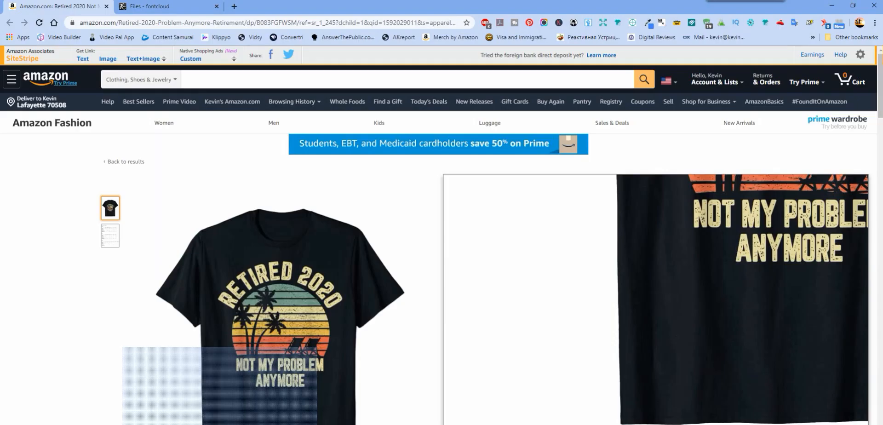
pyautogui.click(160, 424)
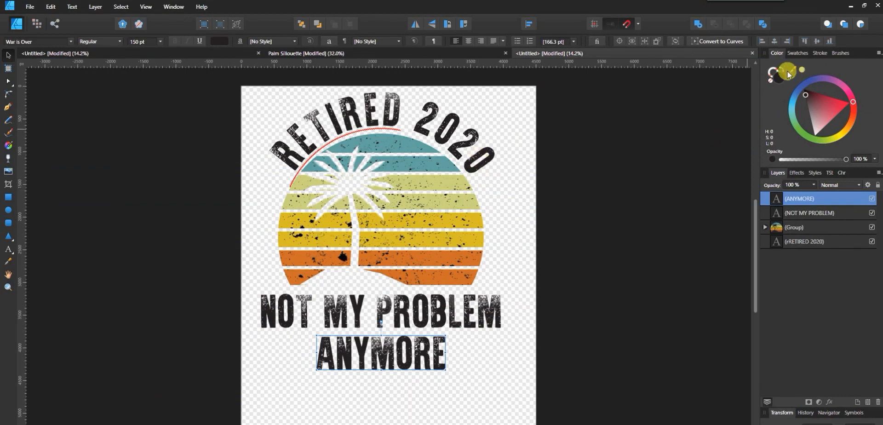
pyautogui.moveTo(789, 73); pyautogui.dragTo(433, 185)
pyautogui.click(810, 213)
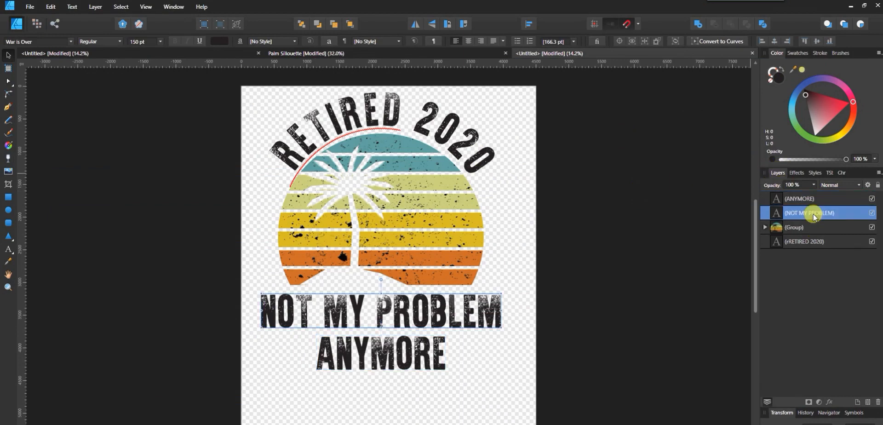
pyautogui.click(798, 72)
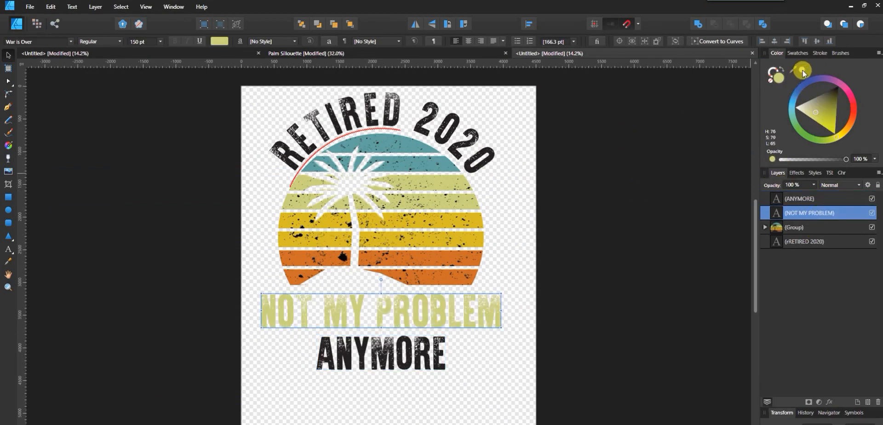
pyautogui.click(811, 198)
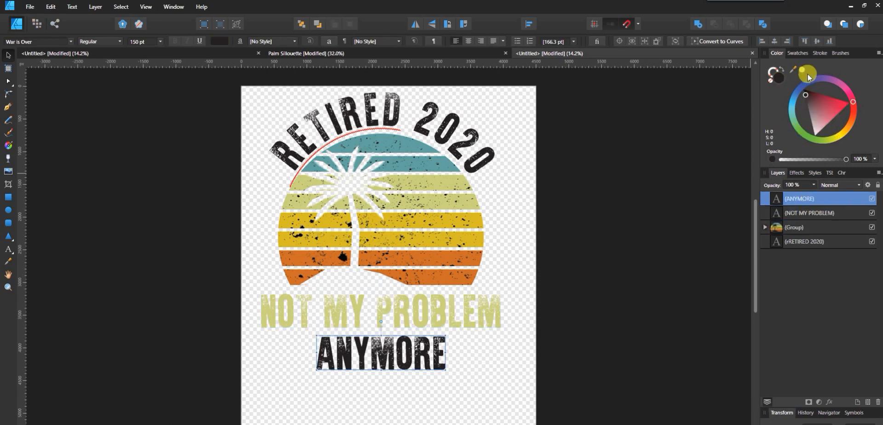
pyautogui.keyDown('ctrl'); pyautogui.click(810, 244); pyautogui.keyUp('ctrl')
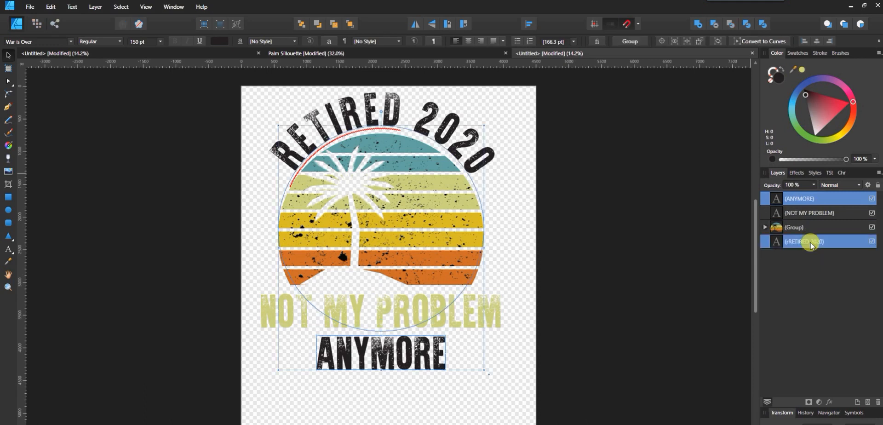
pyautogui.click(803, 72)
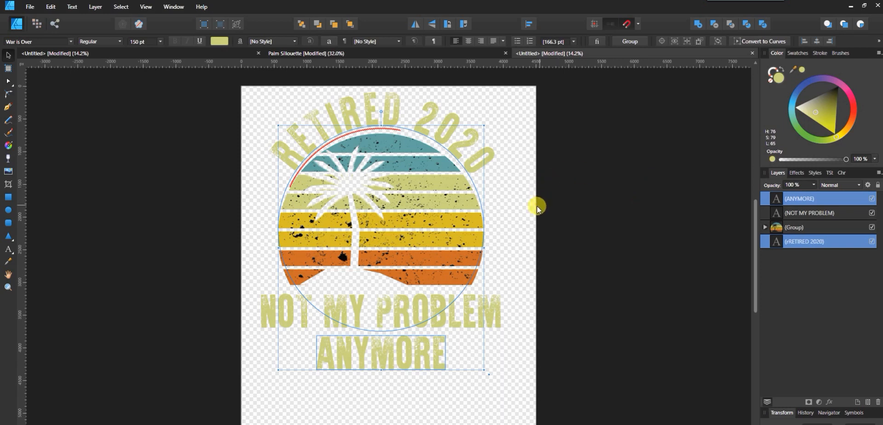
pyautogui.click(533, 220)
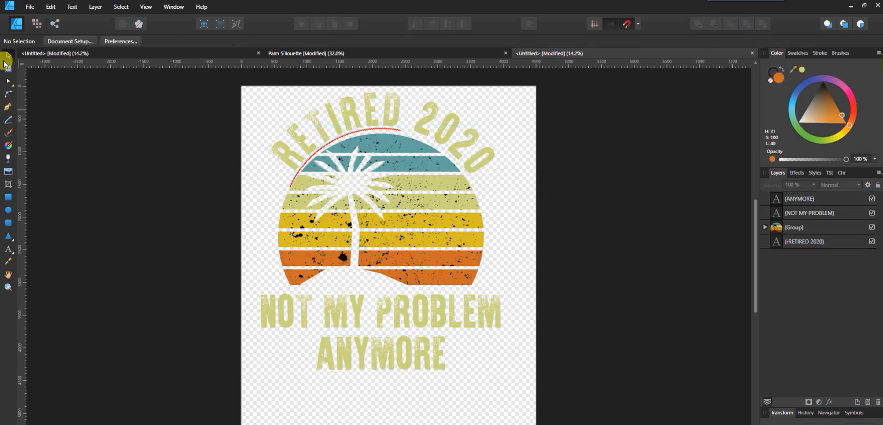
# Draw a rectangle covering the whole page, fill it with black from Merch Colors and send it behind the artwork
pyautogui.click(8, 197)
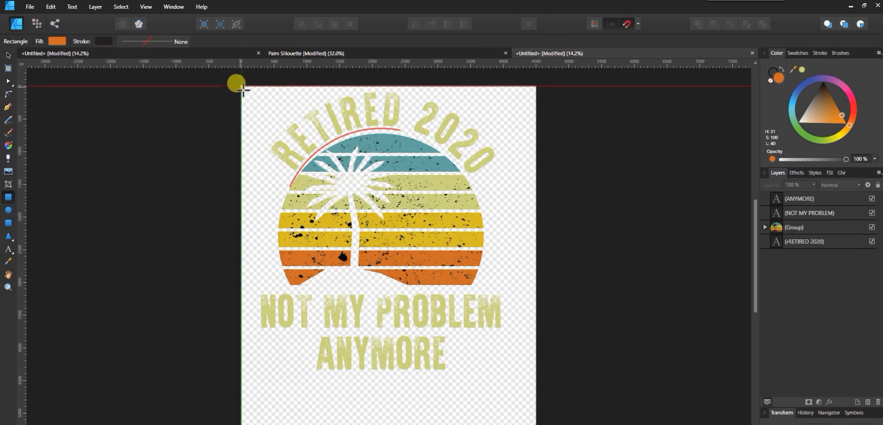
pyautogui.moveTo(243, 88); pyautogui.dragTo(537, 424)
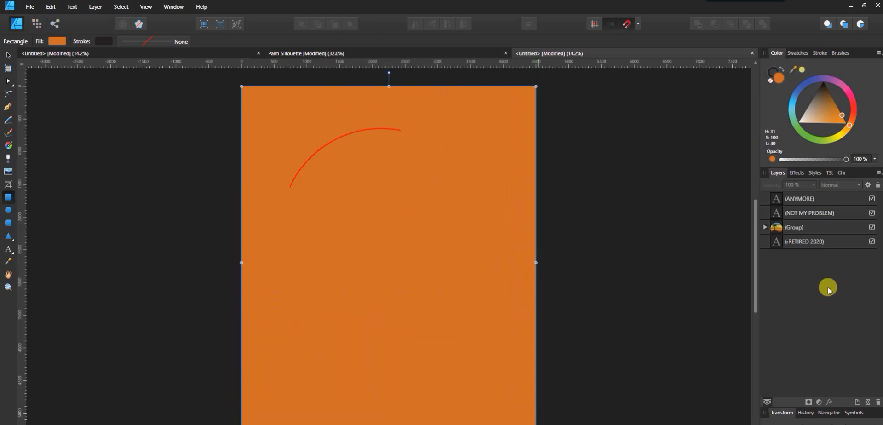
pyautogui.click(795, 55)
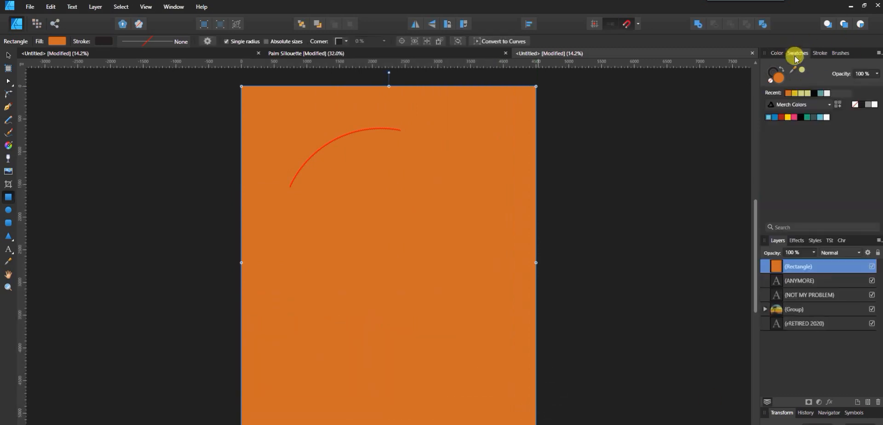
pyautogui.click(802, 118)
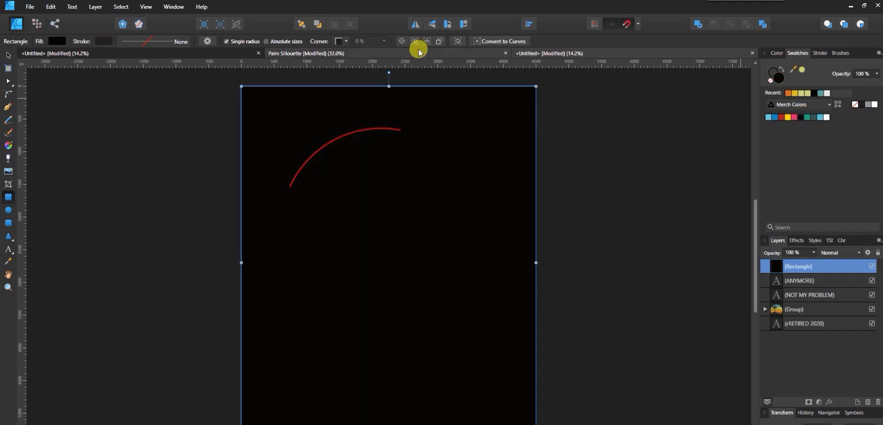
pyautogui.click(299, 22)
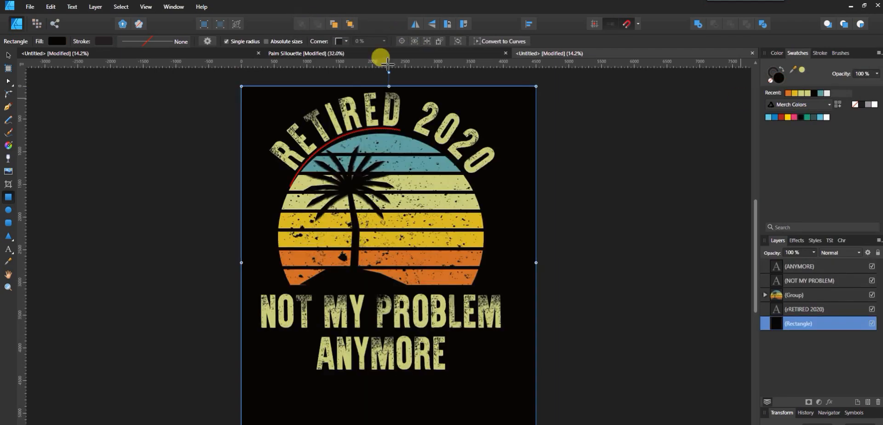
pyautogui.click(688, 189)
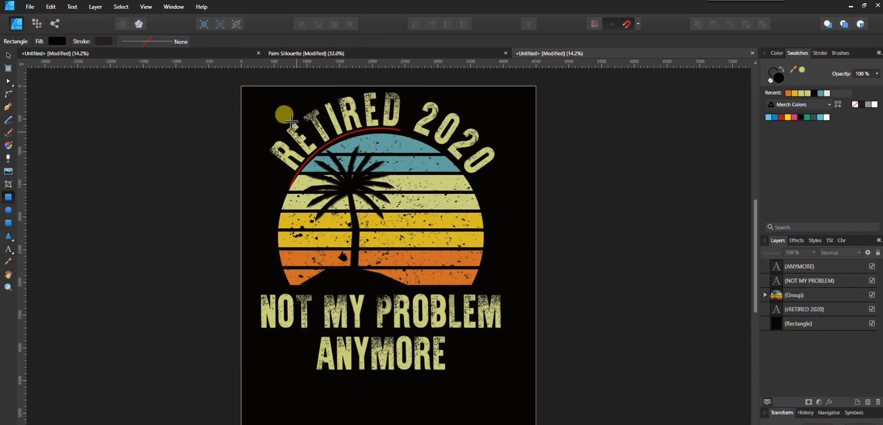
# Draw a small pink spacer rectangle filling the gap between the page's left edge and the lettering, and move it to the page's right edge
pyautogui.moveTo(243, 126); pyautogui.dragTo(271, 189)
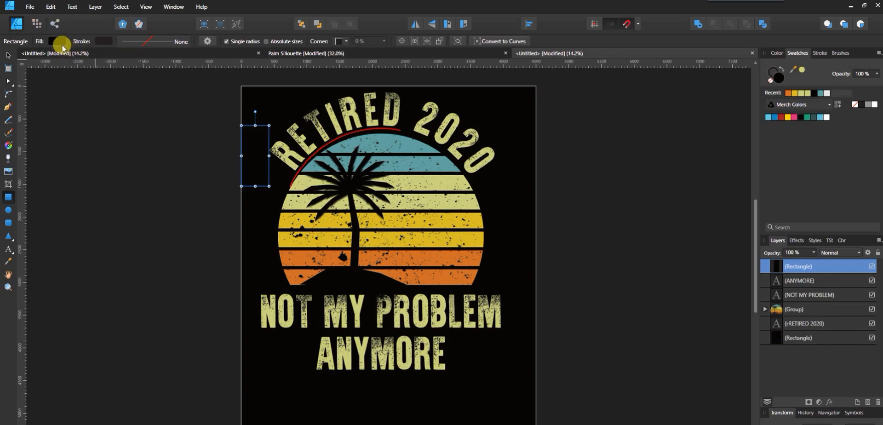
pyautogui.click(61, 44)
pyautogui.click(98, 90)
pyautogui.moveTo(97, 89); pyautogui.dragTo(103, 95)
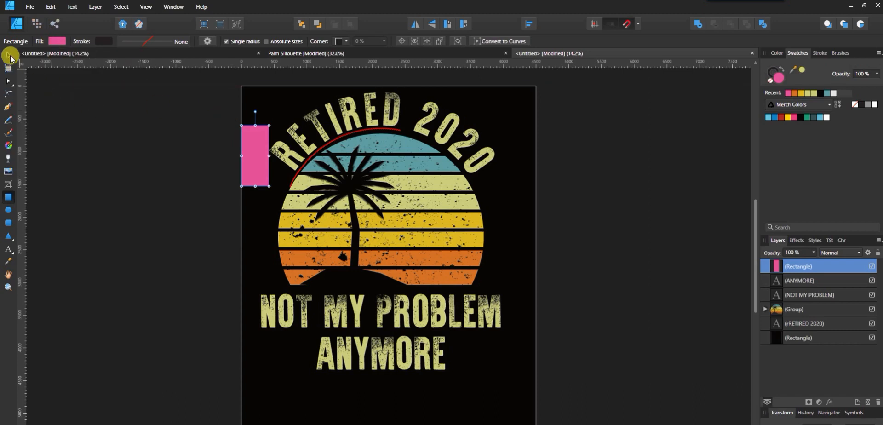
pyautogui.click(9, 56)
pyautogui.moveTo(258, 158); pyautogui.dragTo(525, 175)
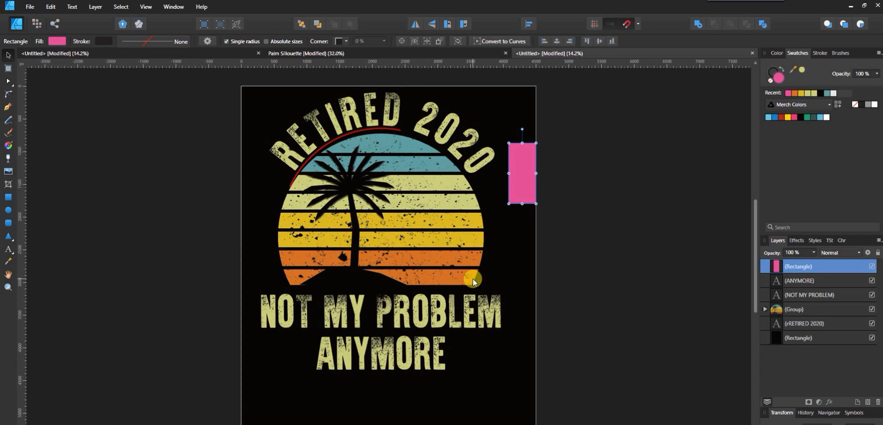
# Select the sunset group and all three text lines together and shift them right to the page's horizontal centre
pyautogui.click(814, 281)
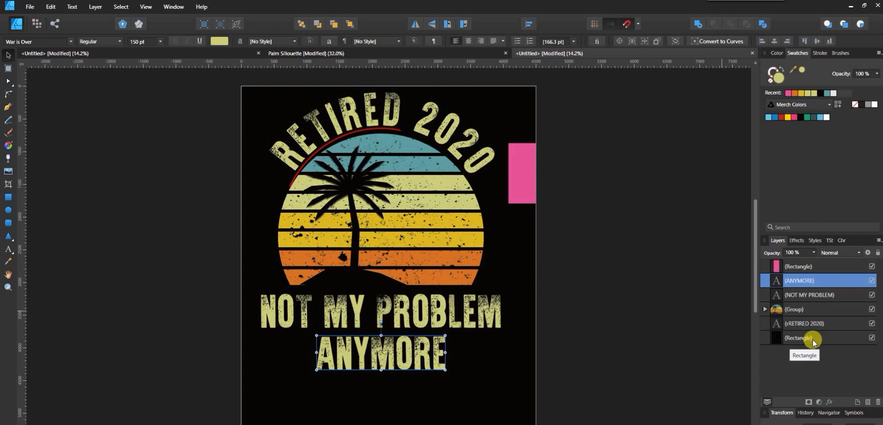
pyautogui.keyDown('shift'); pyautogui.click(813, 324); pyautogui.keyUp('shift')
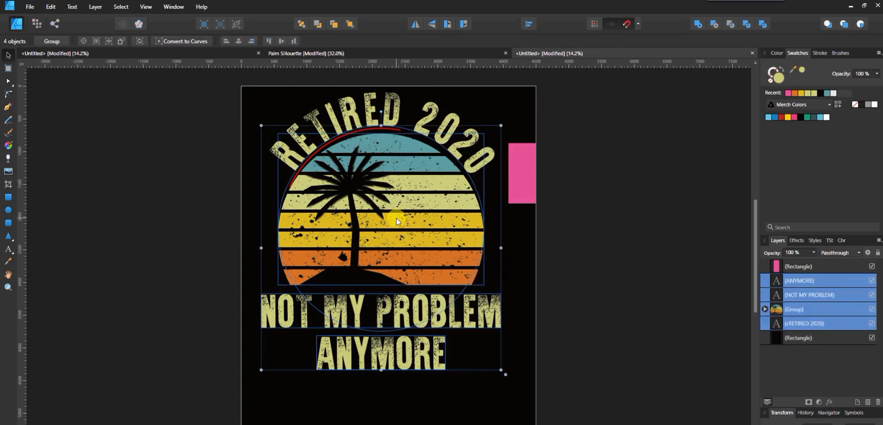
pyautogui.moveTo(401, 220); pyautogui.dragTo(406, 222)
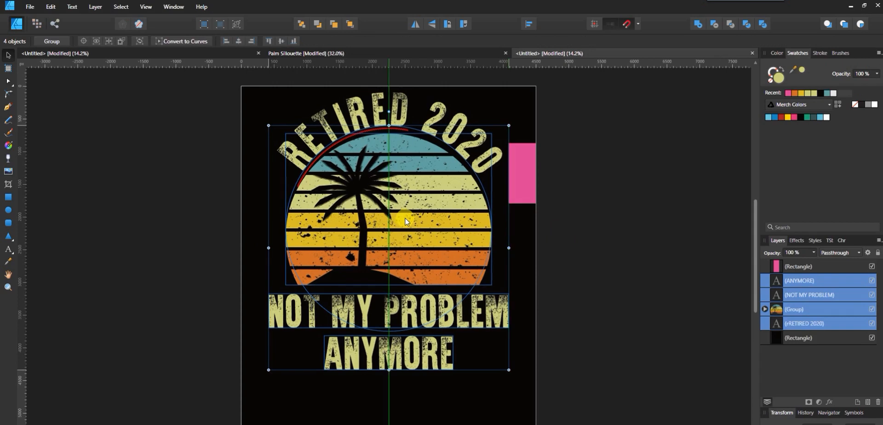
pyautogui.moveTo(405, 222); pyautogui.dragTo(406, 222)
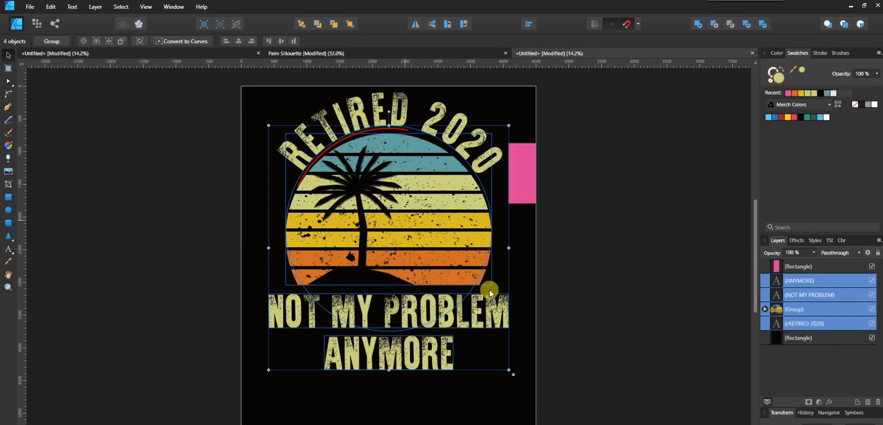
# Compare the artwork's left and right margins using the pink rectangle as a resized spacer, and delete the rectangle
pyautogui.click(528, 164)
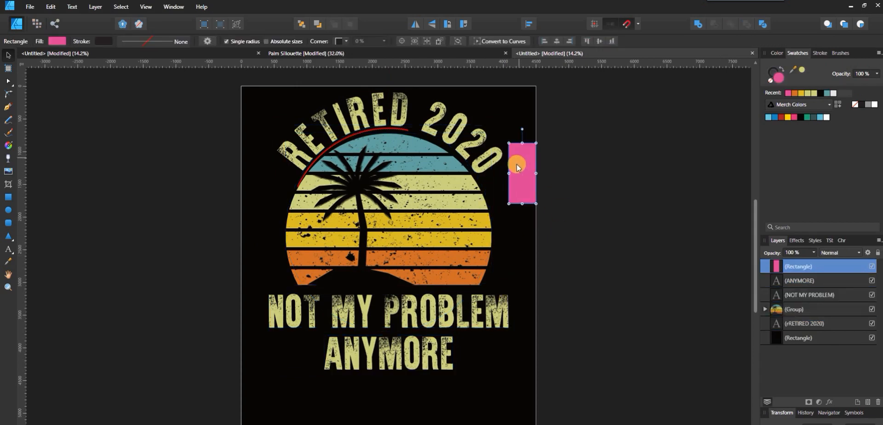
pyautogui.moveTo(508, 173); pyautogui.dragTo(264, 161)
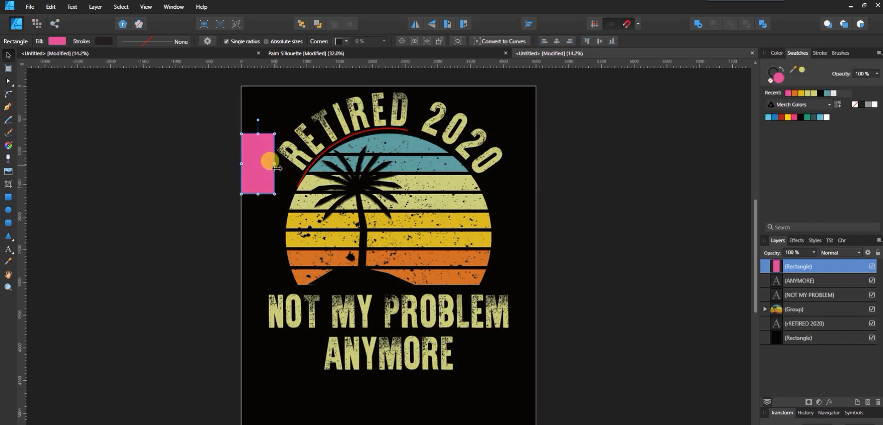
pyautogui.moveTo(278, 168); pyautogui.dragTo(506, 172)
pyautogui.moveTo(522, 181); pyautogui.dragTo(173, 167)
pyautogui.press('Delete')
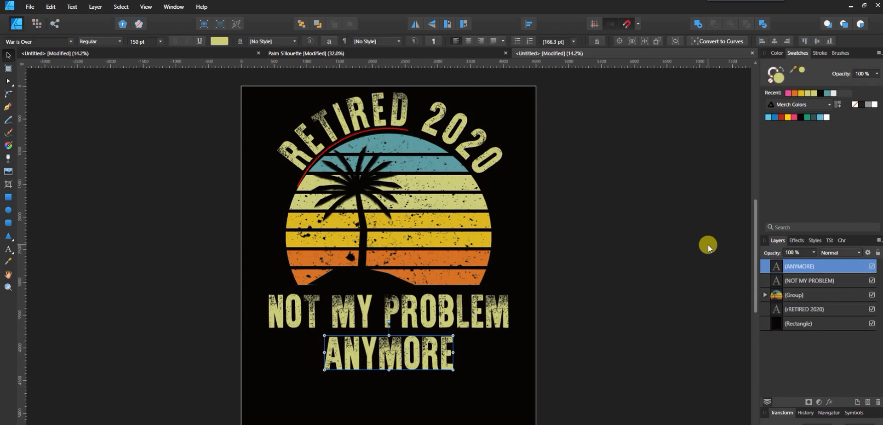